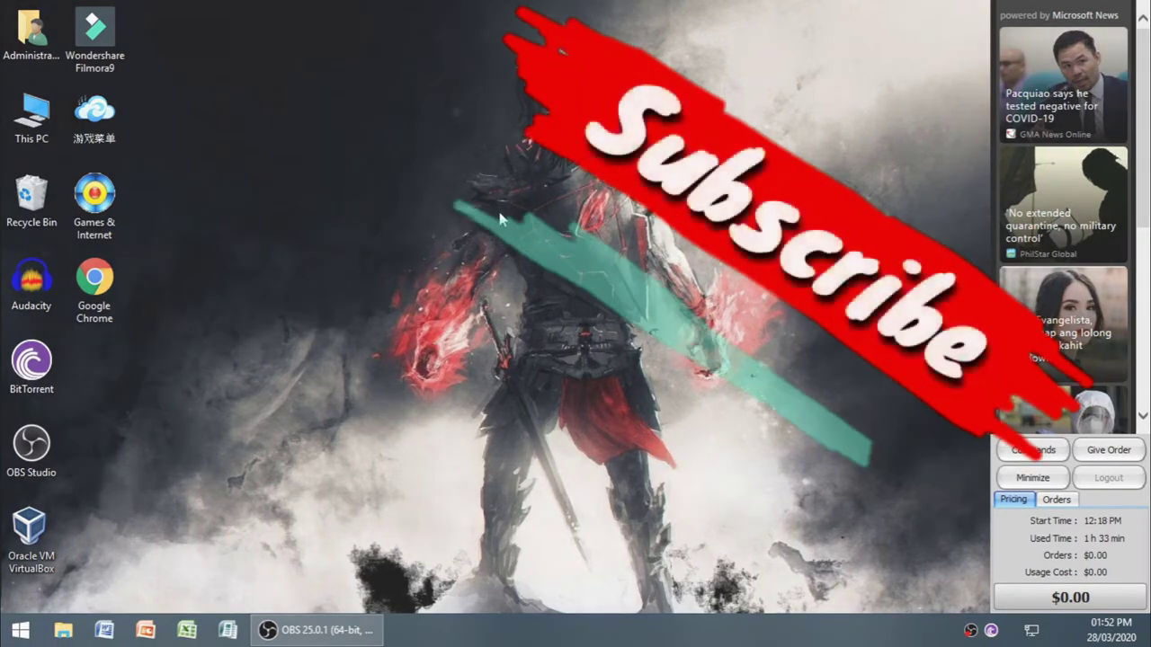
right_click(510, 194)
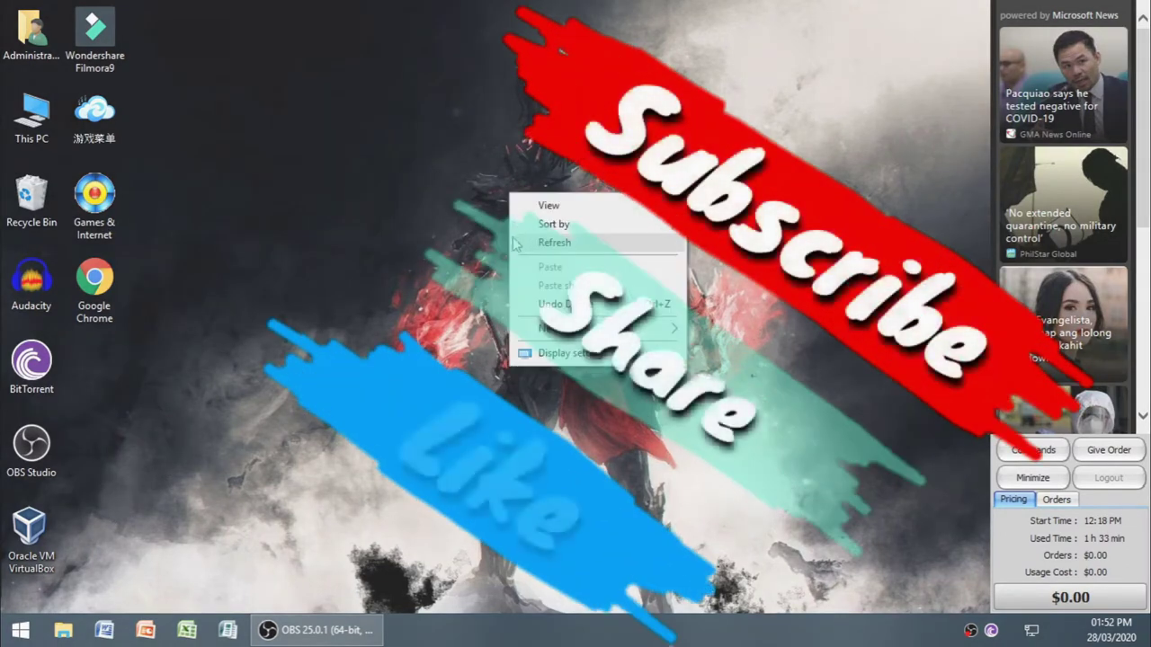
left_click(516, 243)
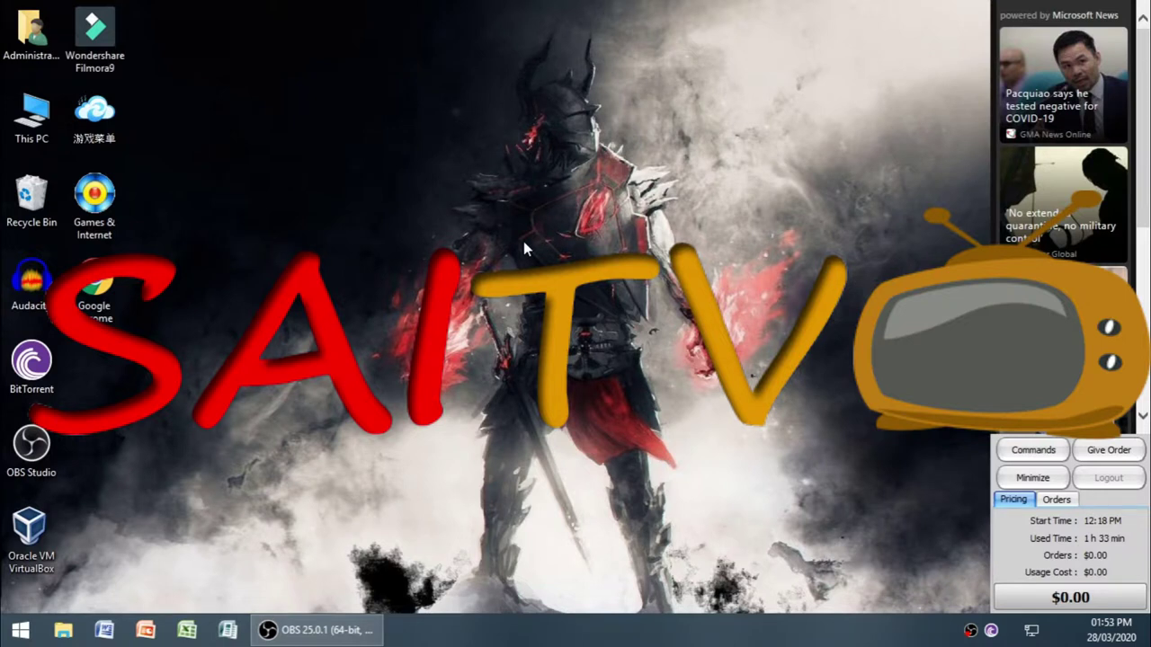
right_click(472, 177)
left_click(526, 226)
right_click(441, 196)
left_click(468, 242)
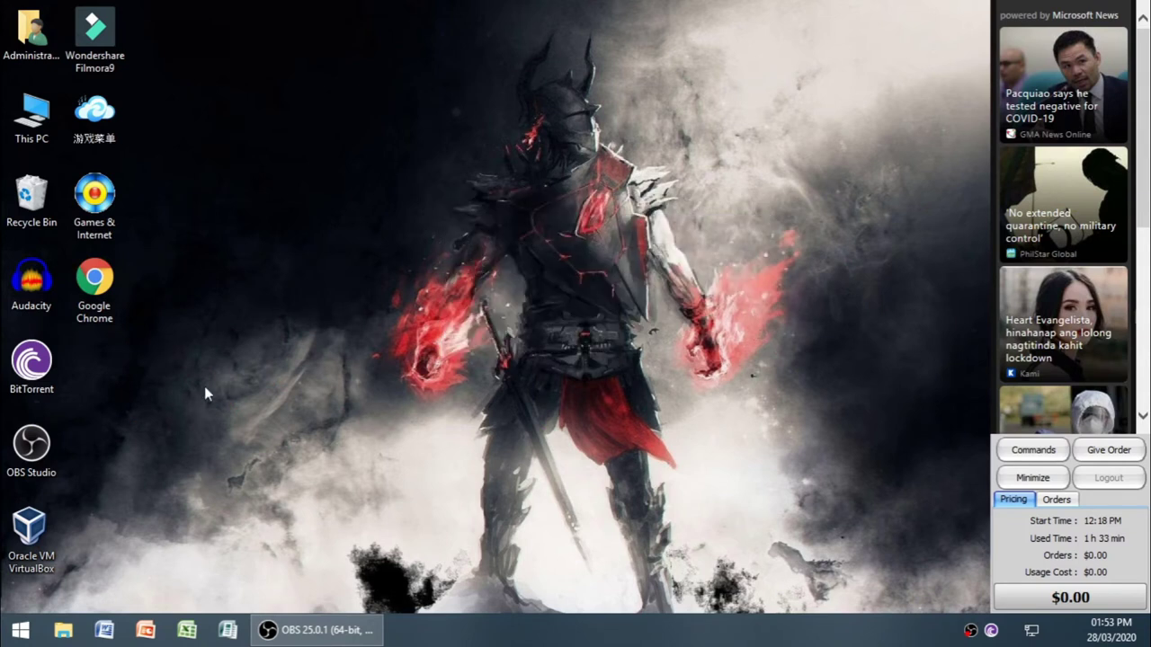
right_click(198, 443)
left_click(111, 529)
- Open Oracle VM VirtualBox Manager from the desktop and move its window slightly
double_click(27, 537)
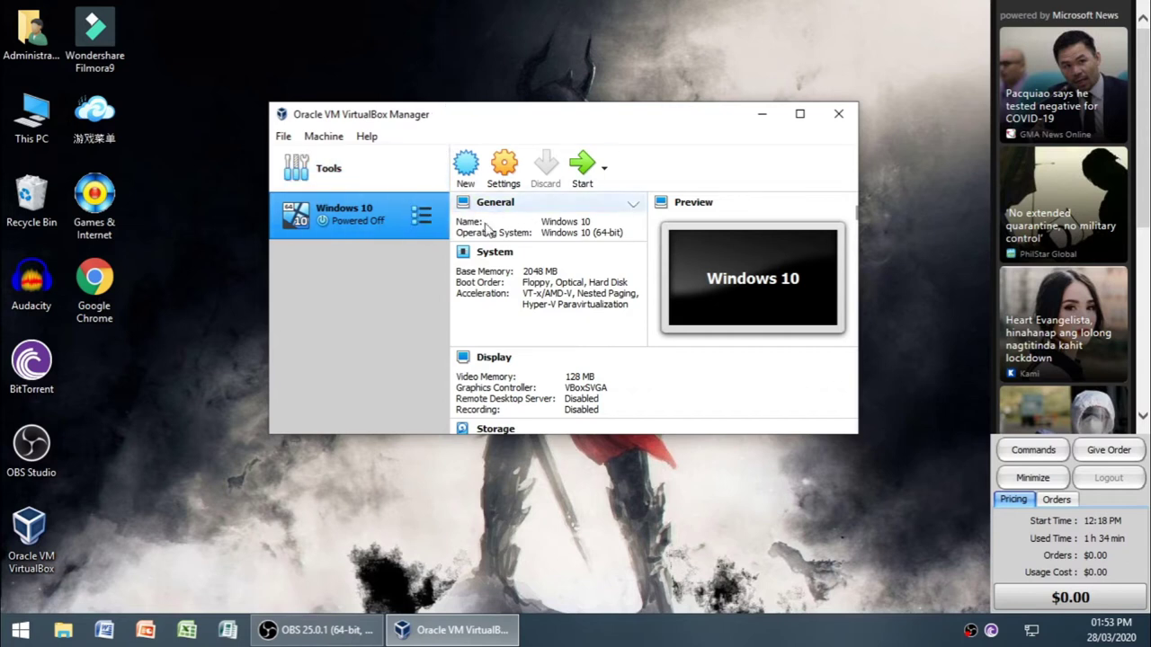
left_click_drag(559, 114, 575, 94)
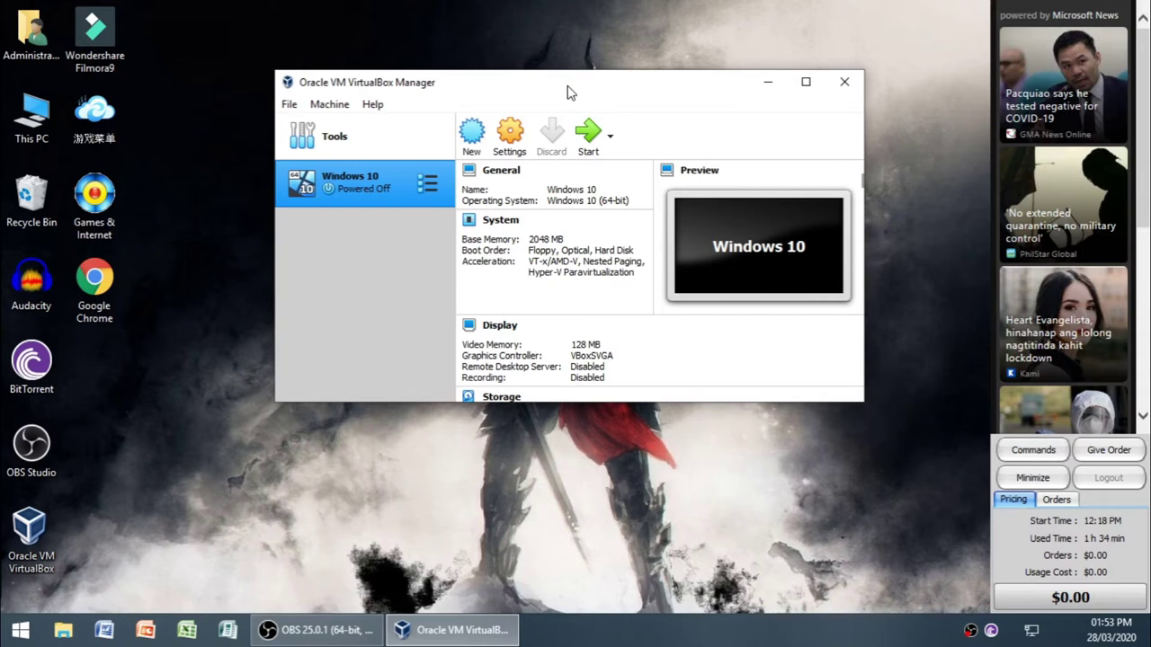
left_click(150, 518)
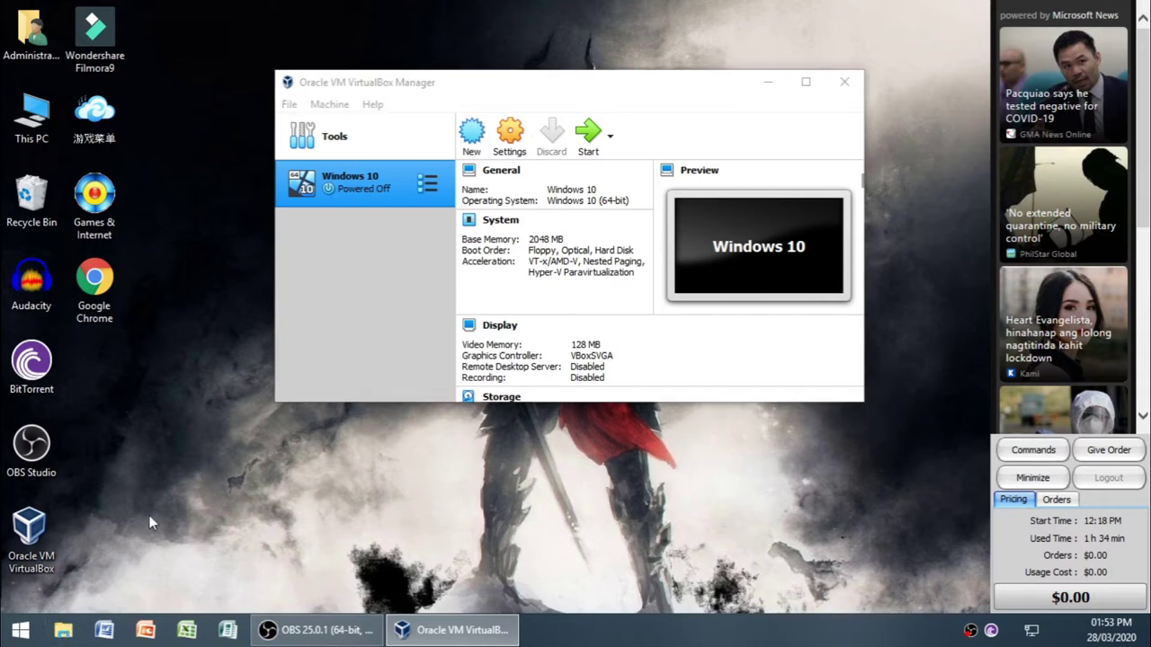
- Open the Windows 10 Pro v1903 x64 en-US Activated-KBO folder in Downloads and widen the Name column
key("super+e")
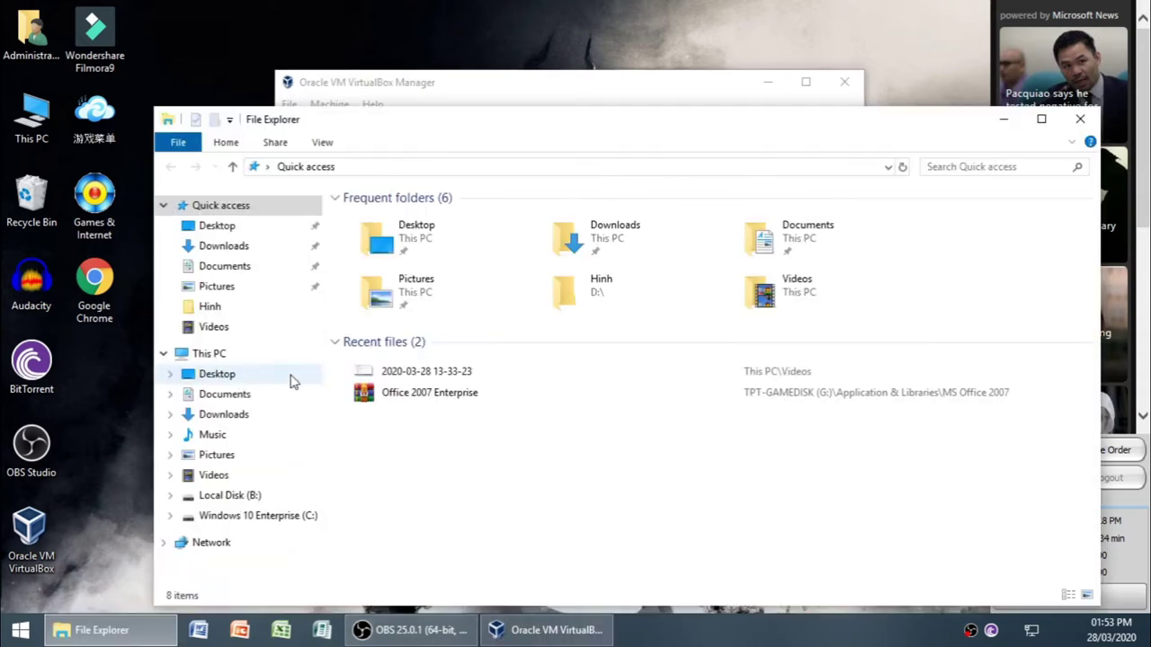
double_click(560, 126)
left_click(90, 135)
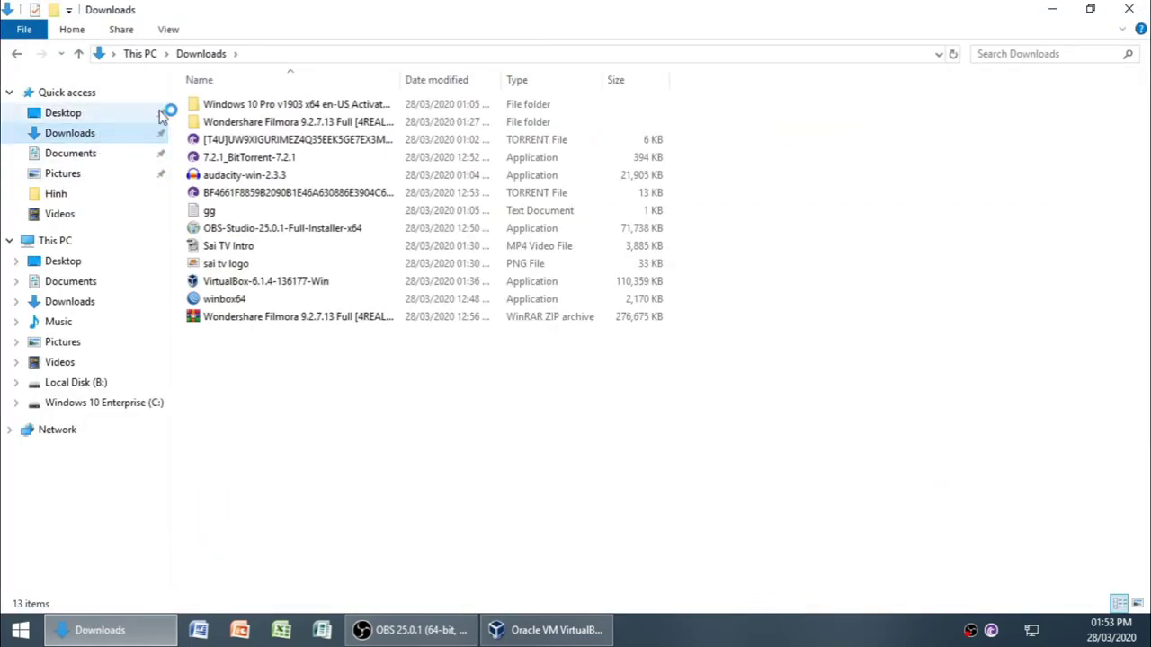
double_click(331, 108)
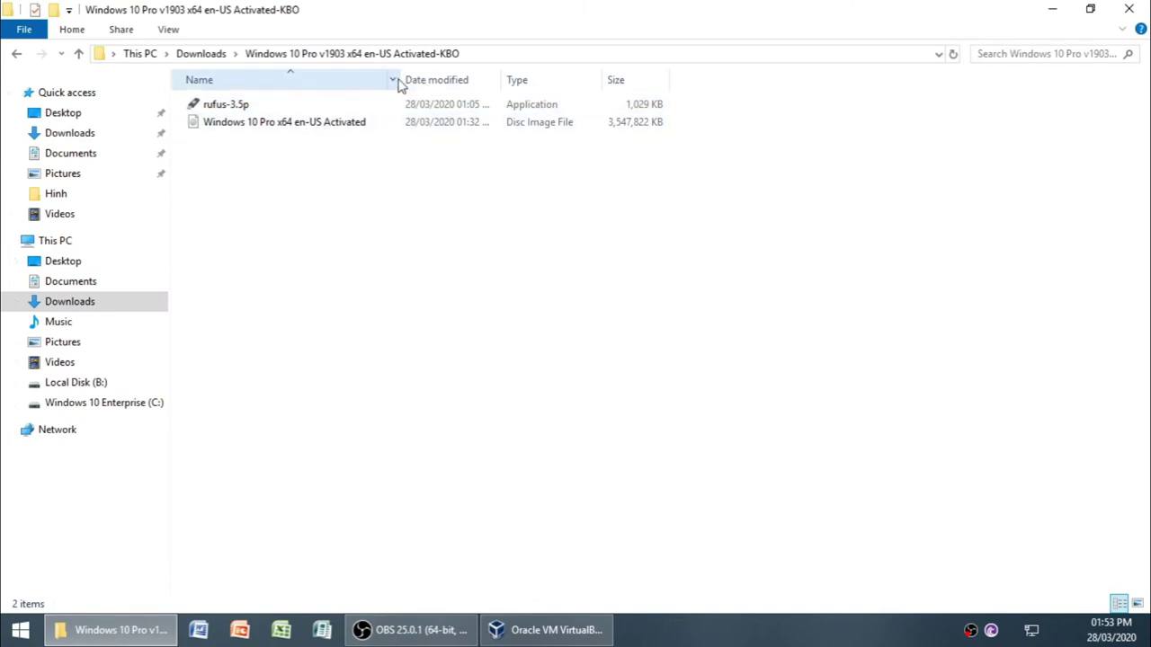
left_click_drag(400, 79, 509, 79)
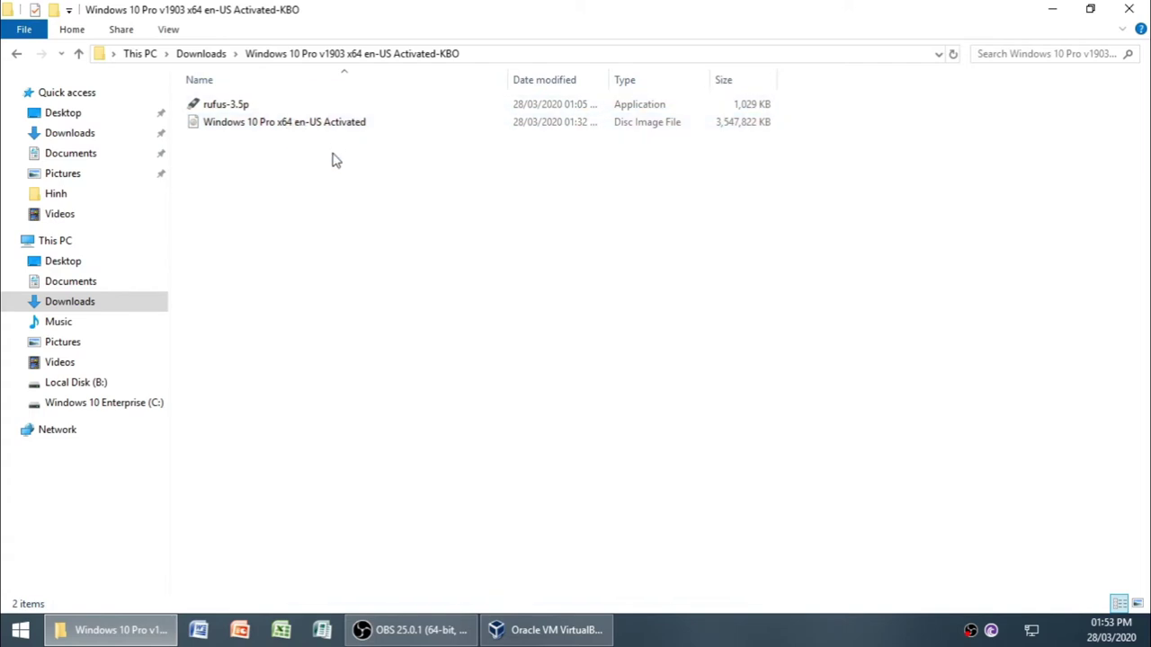
- Refresh the folder and select the Windows 10 Pro x64 en-US Activated disc image
right_click(374, 184)
left_click(391, 252)
right_click(393, 211)
left_click(428, 280)
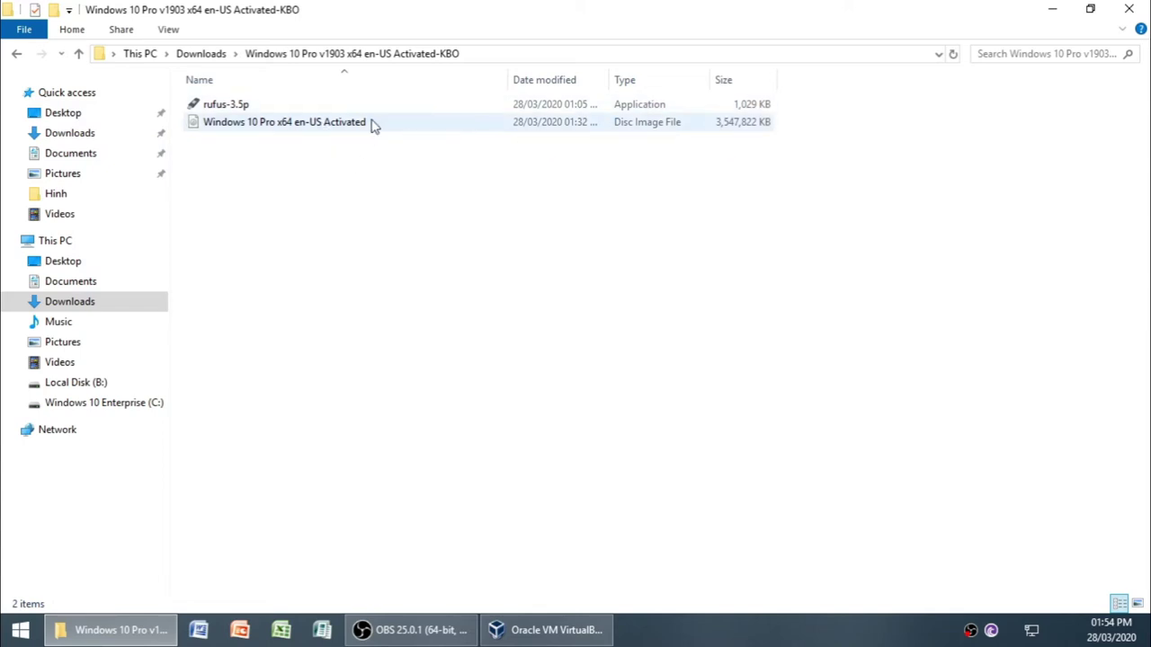
left_click(342, 132)
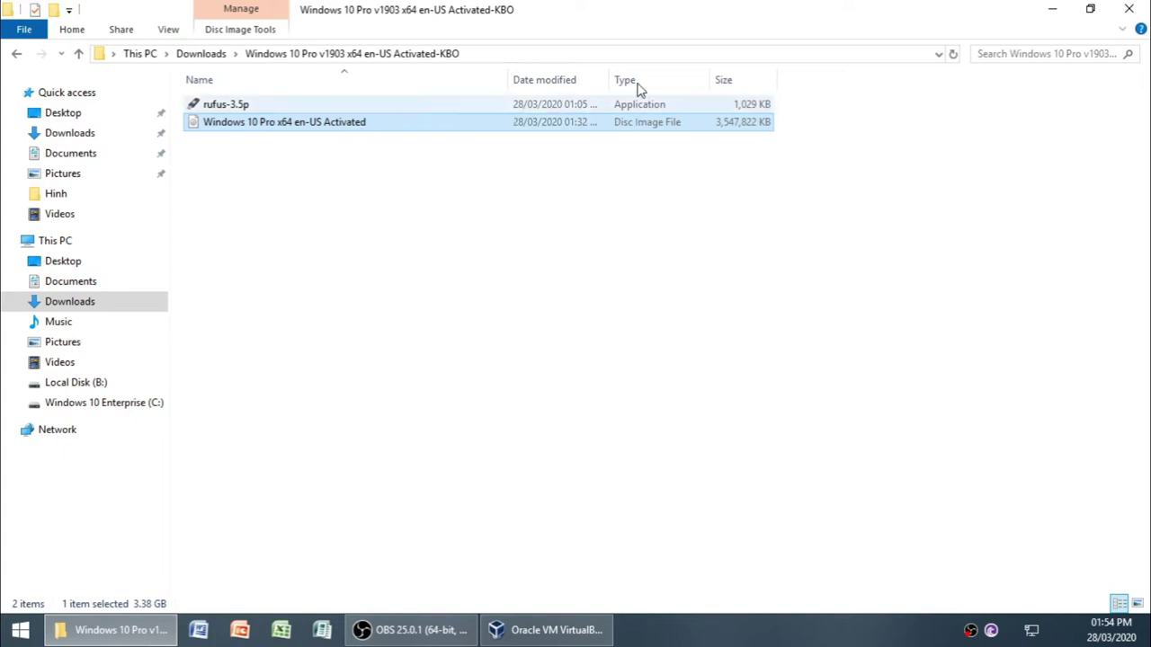
- Browse on drive C: to the Windows 10 machine folder under Users, Administrator, VirtualBox VMs
left_click(421, 301)
left_click(80, 241)
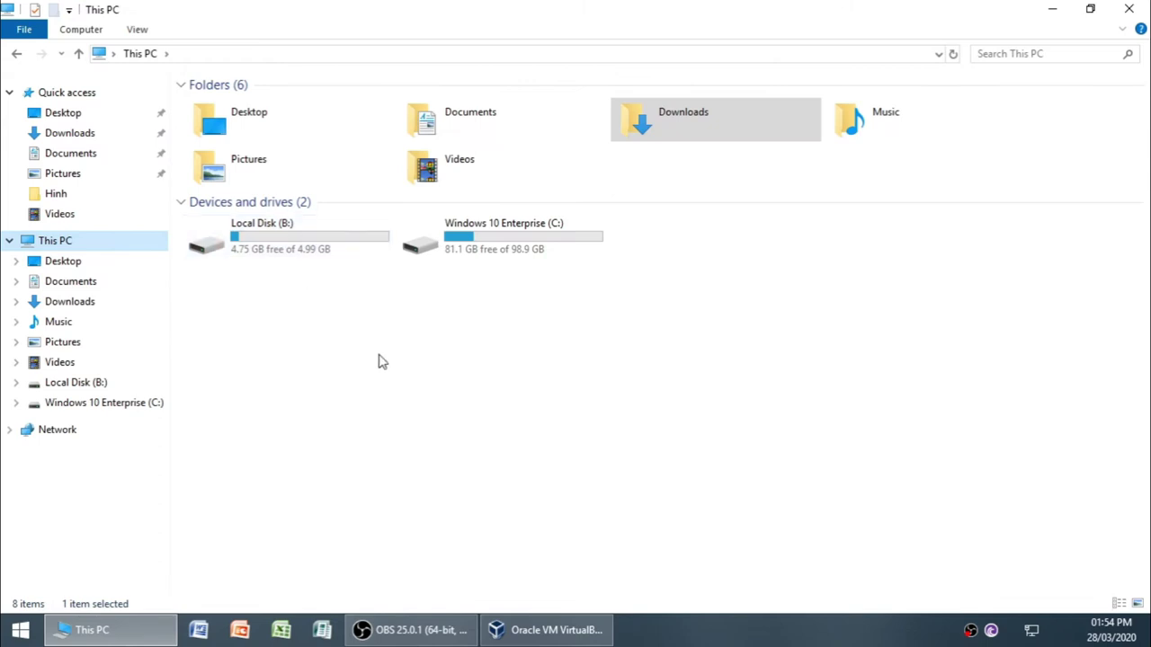
right_click(415, 357)
left_click(442, 429)
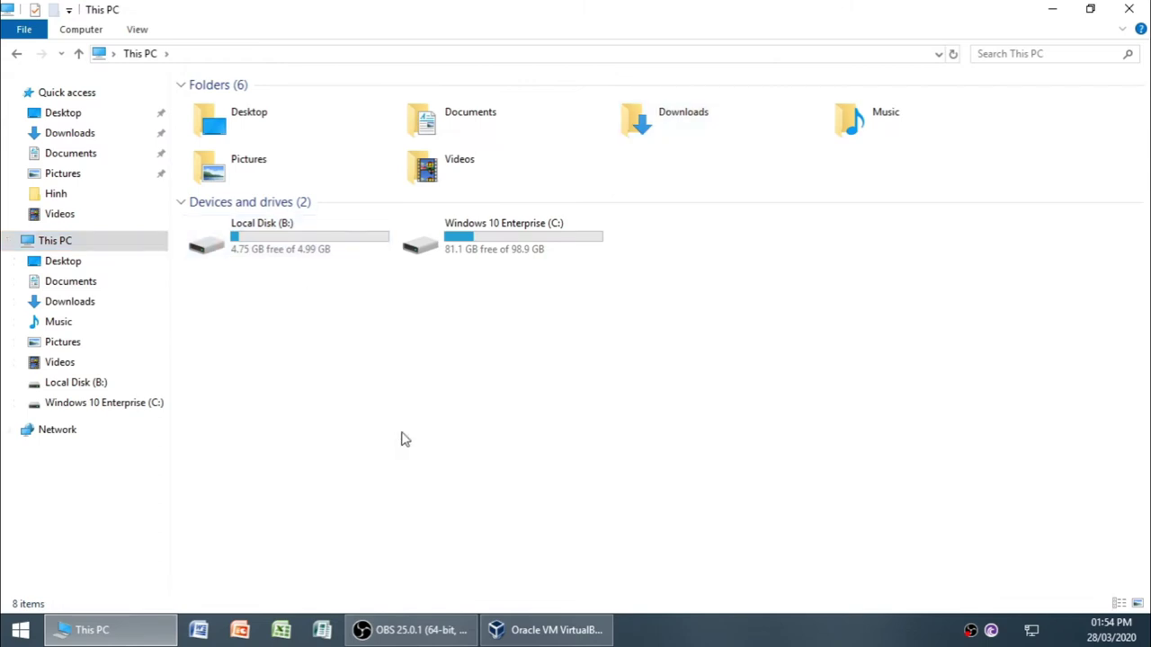
left_click(102, 406)
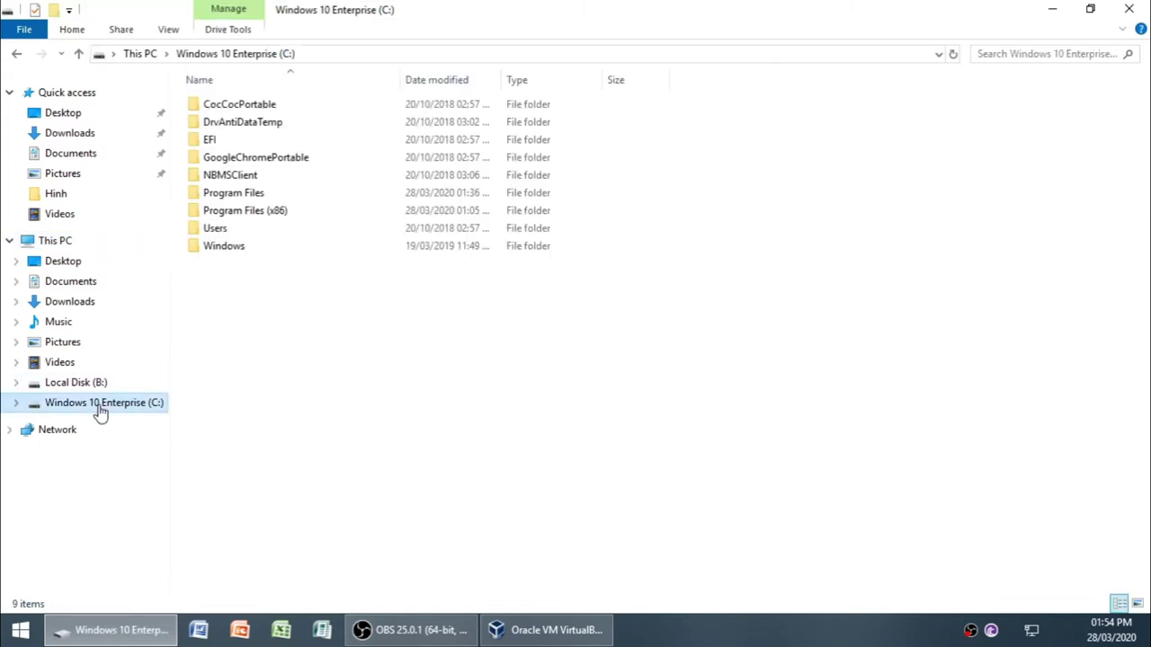
double_click(216, 228)
double_click(288, 113)
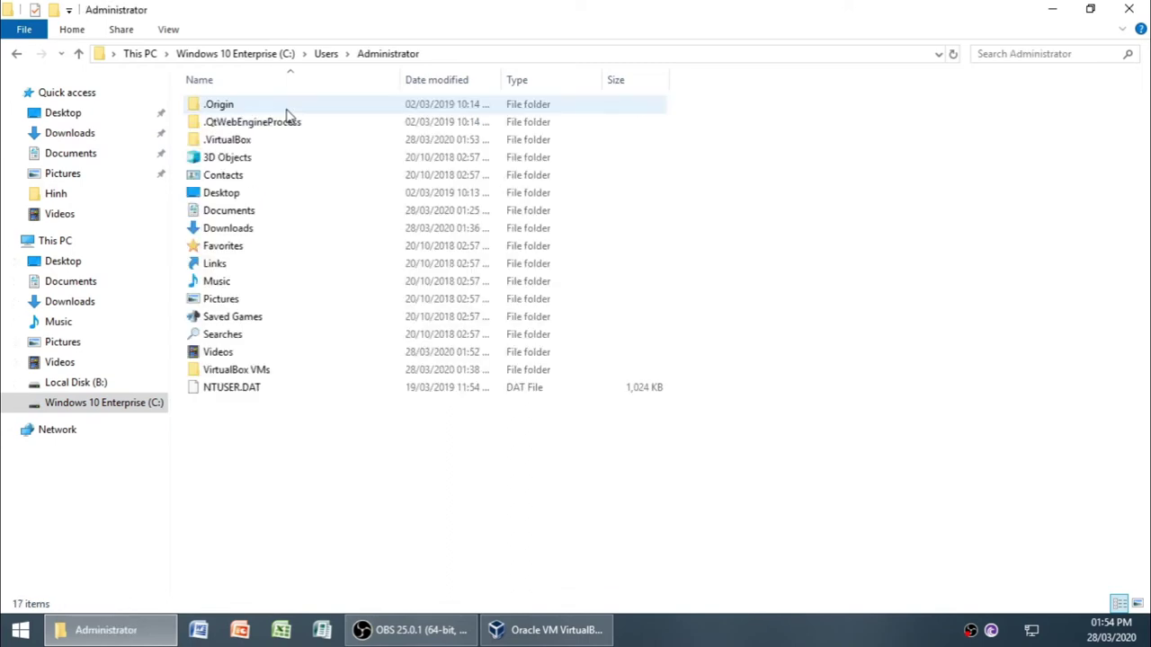
double_click(289, 375)
double_click(270, 112)
- Examine the machine folder's files and select the Windows 10 virtual disk image to check its size
left_click_drag(278, 244, 572, 99)
left_click(410, 629)
left_click(407, 633)
left_click_drag(297, 241, 329, 254)
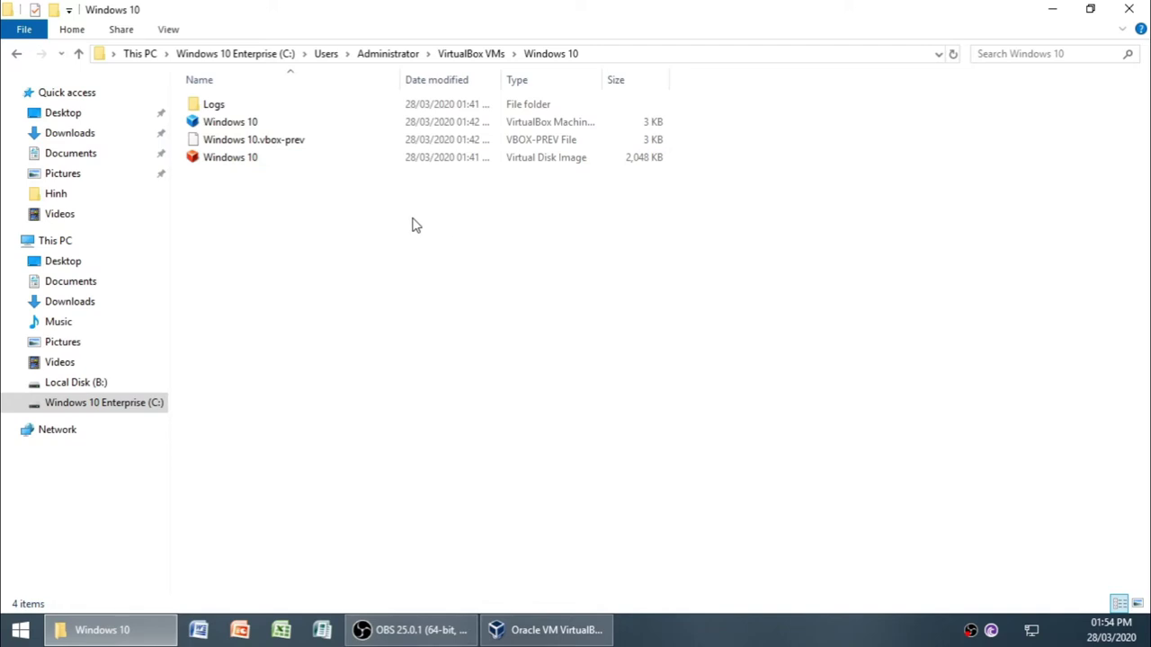
key("Down")
key("Down")
key("Up")
key("Down")
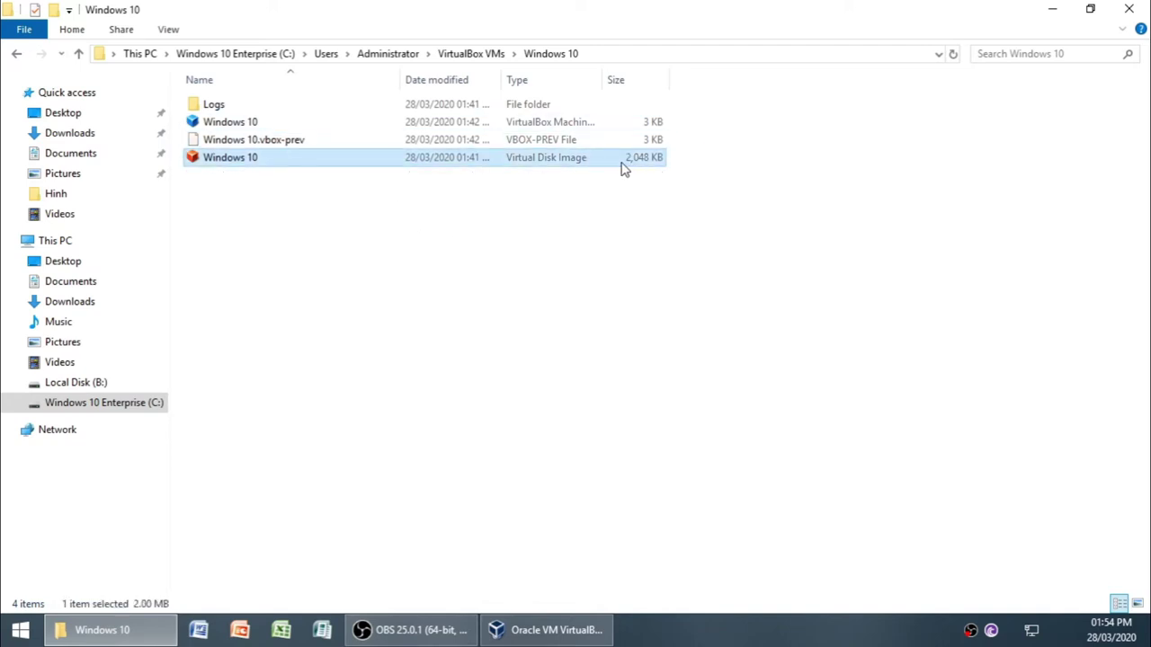
right_click(488, 249)
left_click(513, 315)
left_click(417, 632)
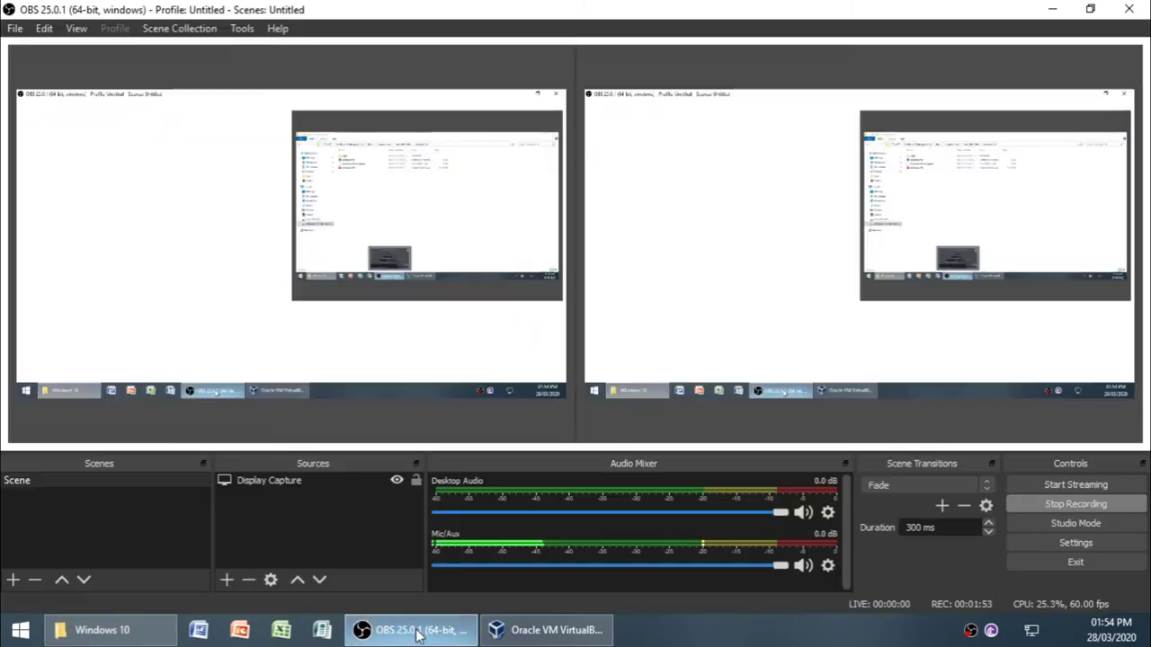
left_click(404, 631)
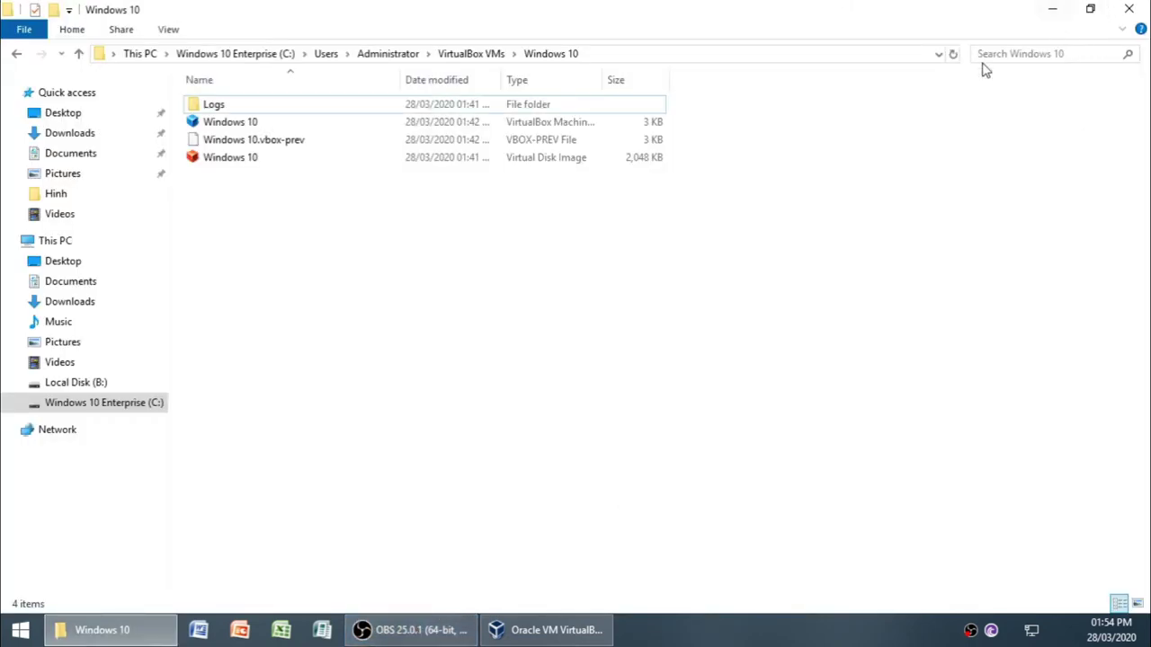
- Minimize the file browser and switch back to Oracle VM VirtualBox Manager
left_click(1052, 9)
right_click(796, 110)
left_click(836, 161)
right_click(550, 137)
left_click(607, 186)
left_click(555, 630)
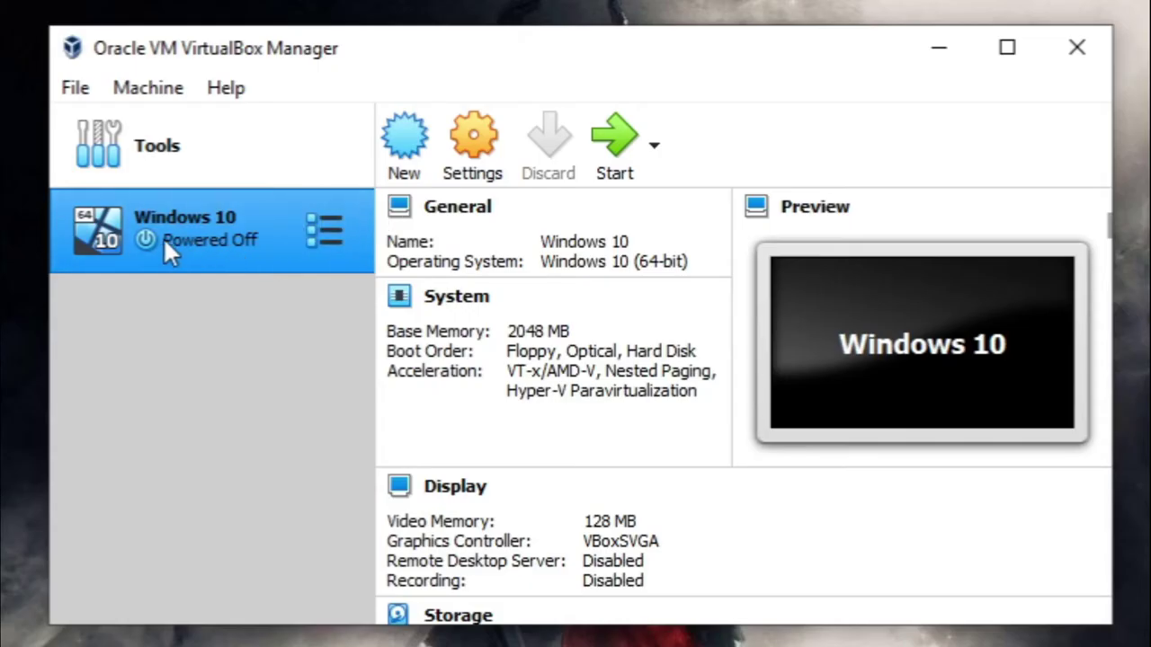
- Start the Windows 10 virtual machine to test whether it boots, and power it off
double_click(163, 239)
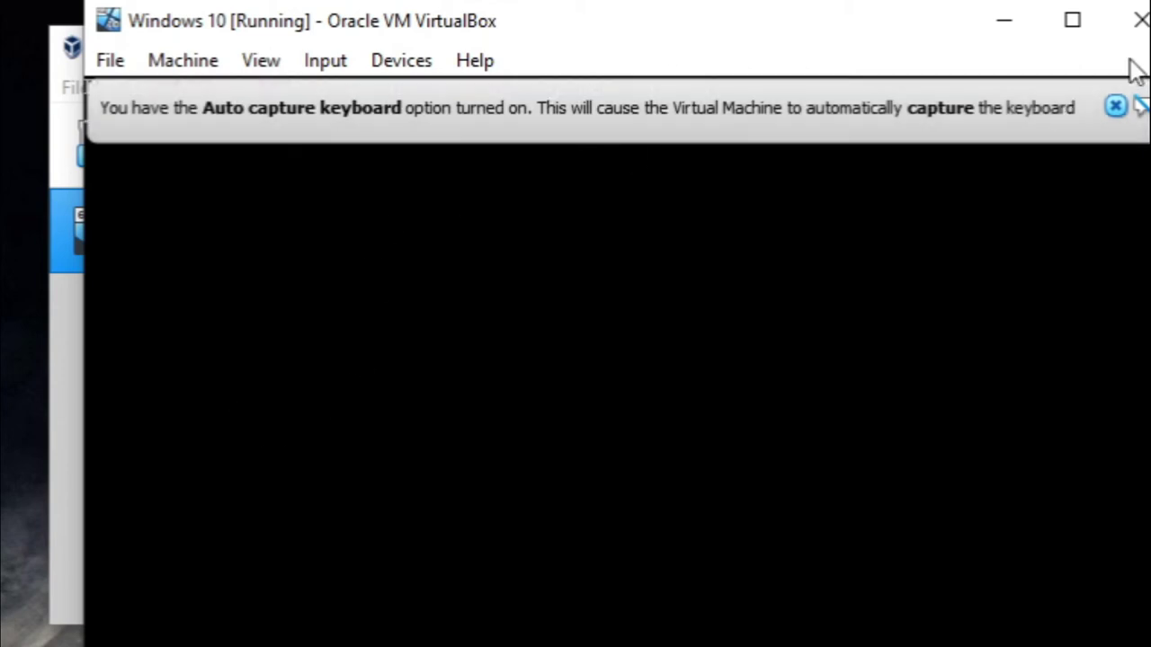
left_click(1139, 20)
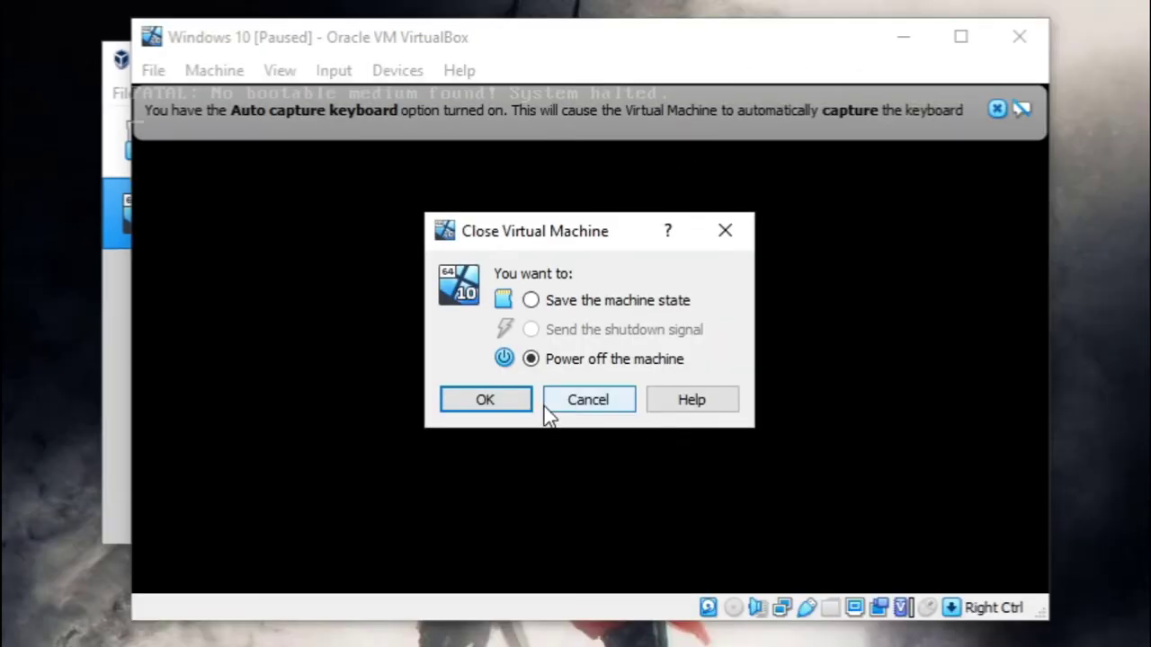
left_click(498, 398)
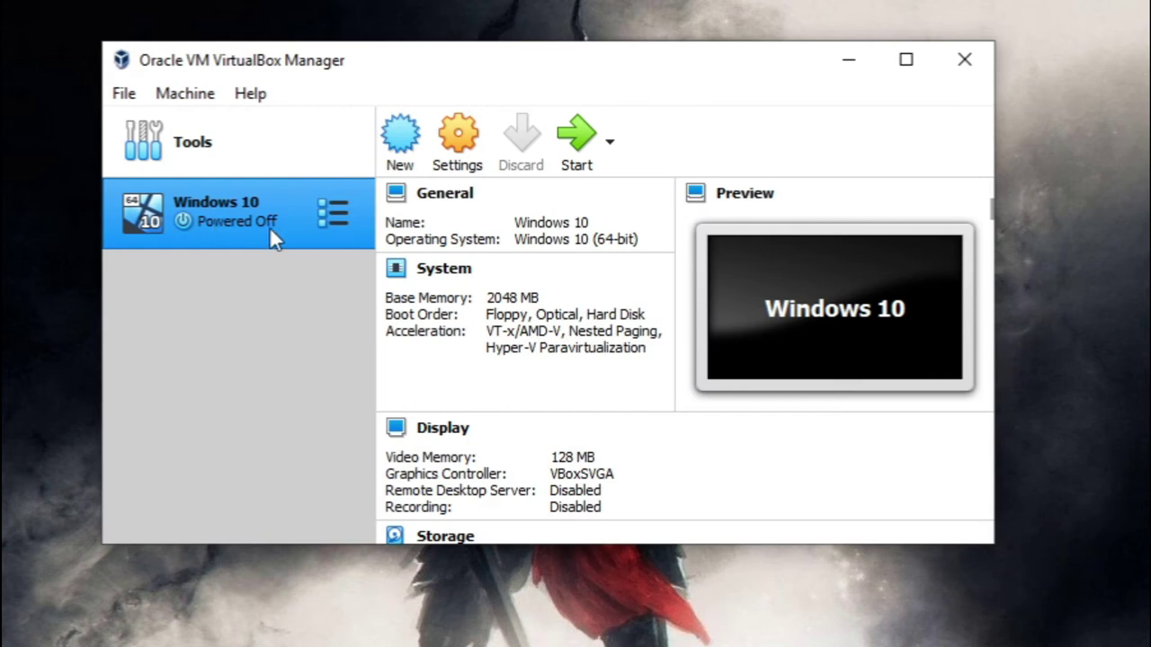
left_click(340, 219)
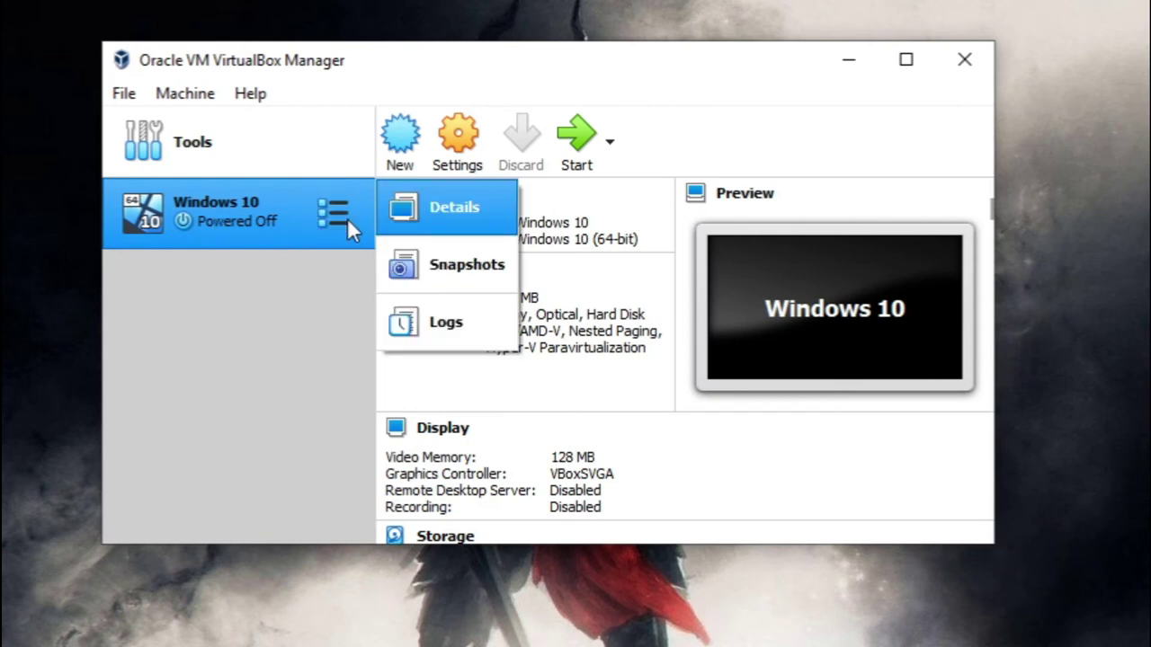
left_click(311, 269)
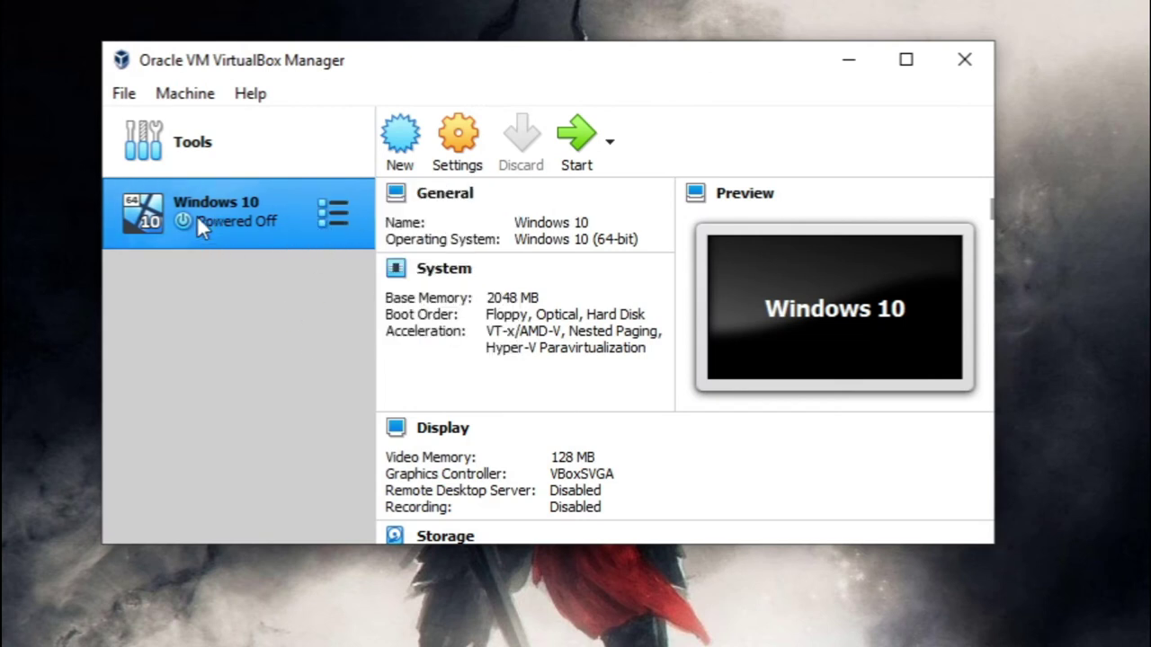
left_click(455, 138)
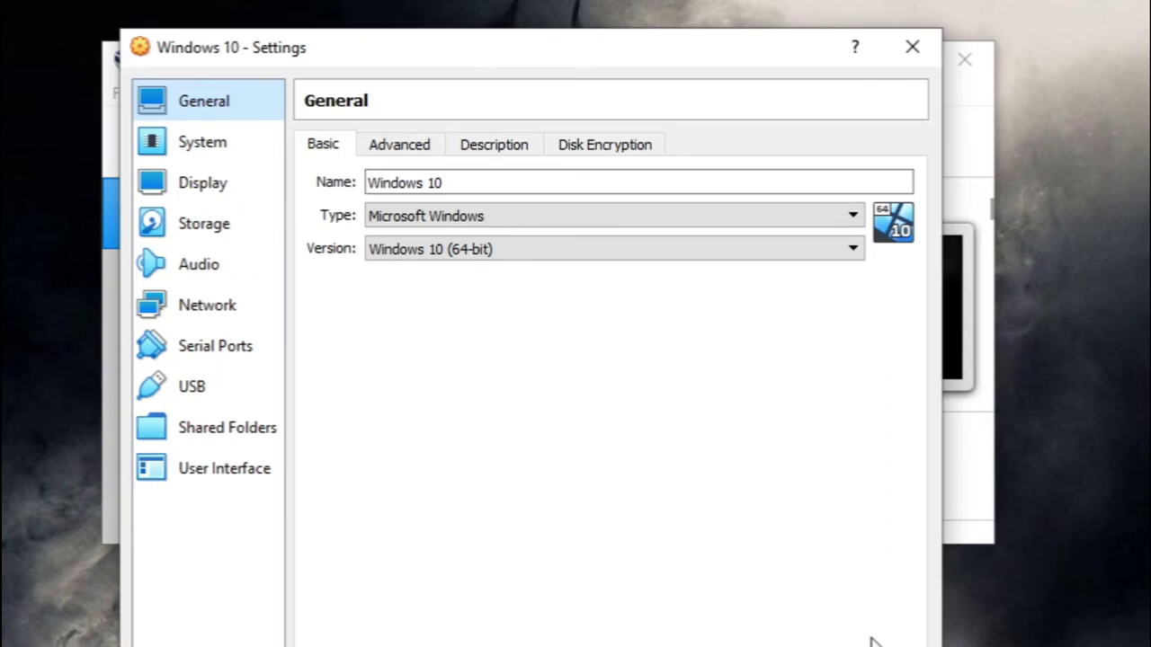
left_click(795, 604)
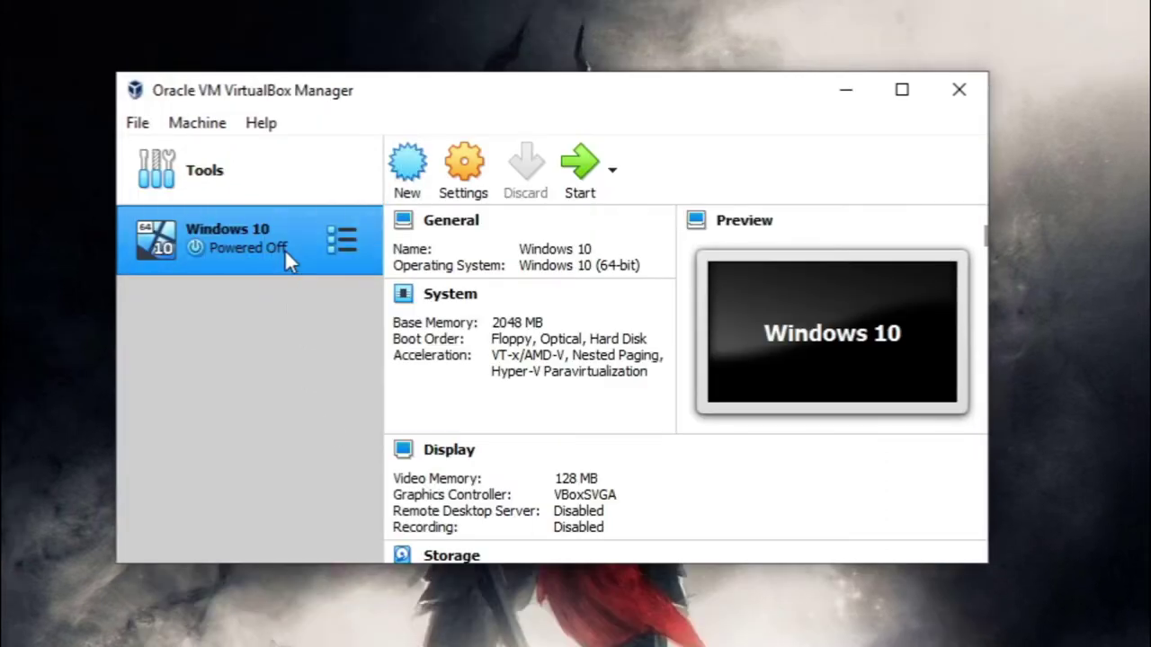
- Open the Windows 10 machine's settings and look through the categories, including System, Display, Shared Folders and User Interface
left_click(469, 176)
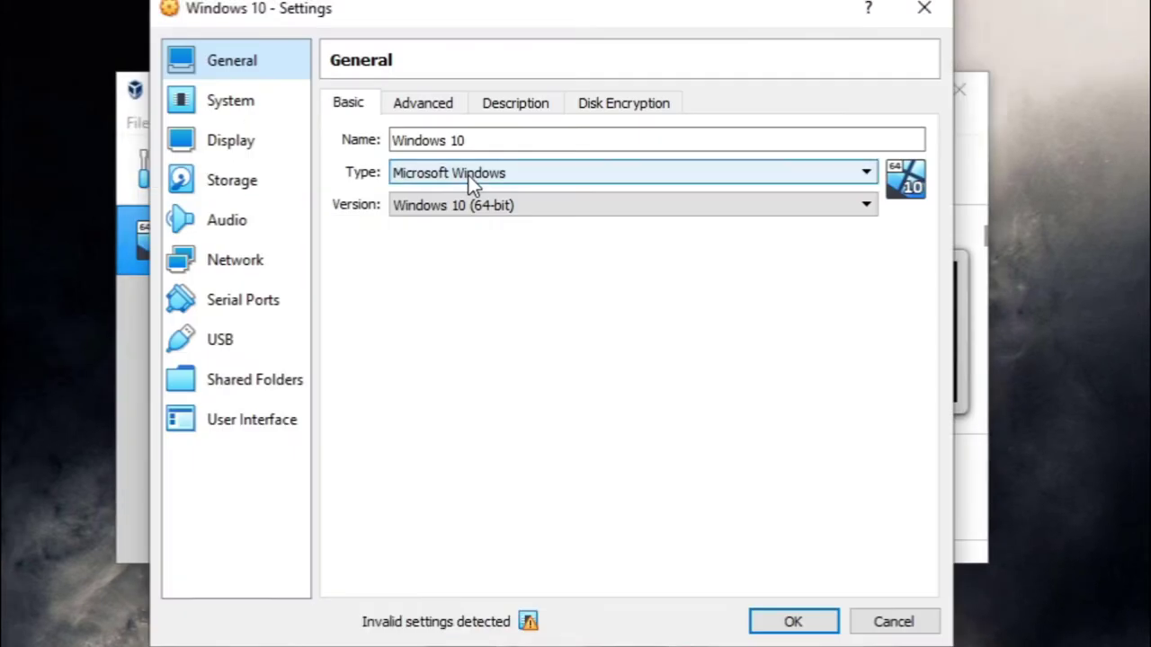
left_click(234, 101)
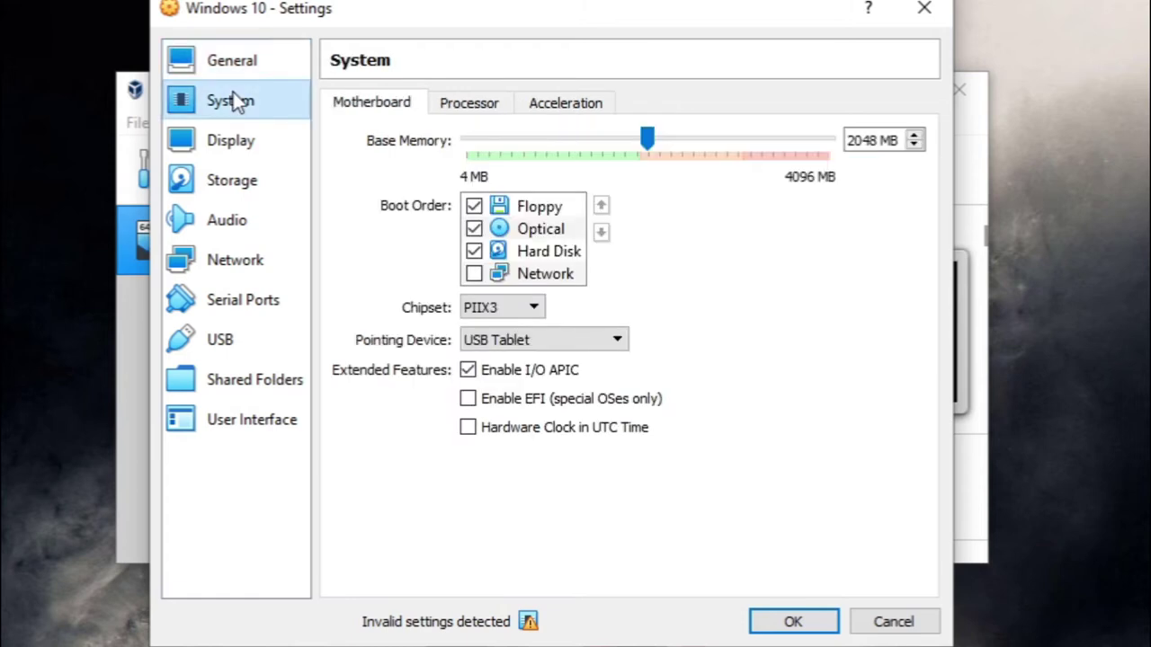
left_click(244, 148)
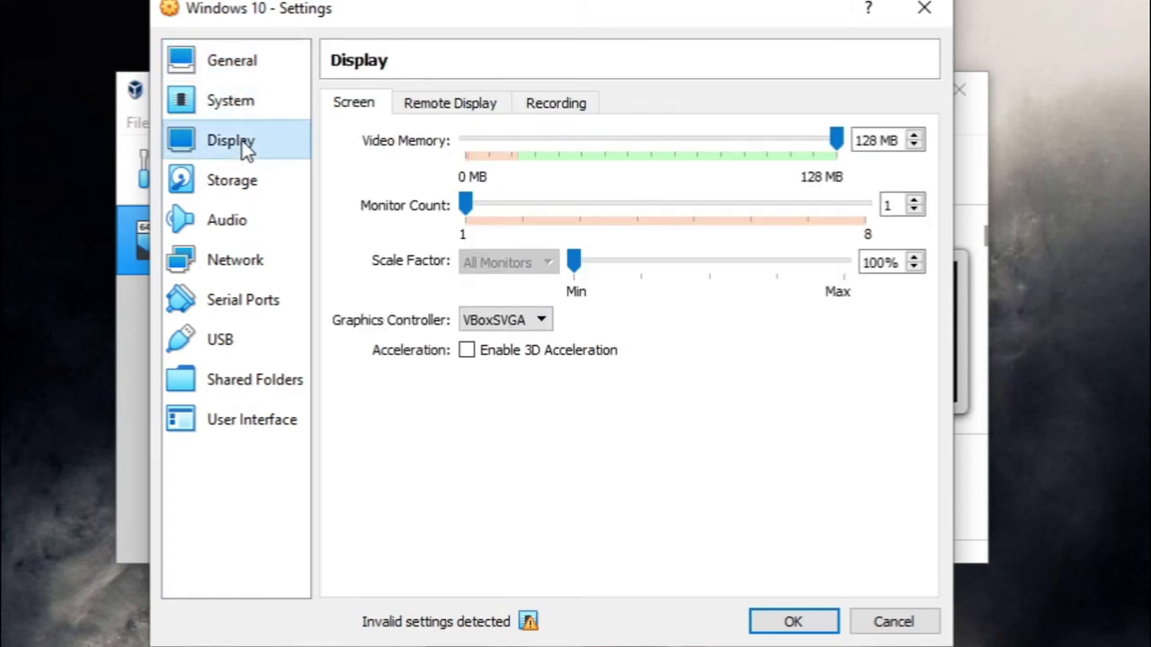
left_click(245, 193)
left_click(241, 231)
left_click(239, 269)
left_click(239, 231)
left_click(240, 276)
left_click(243, 311)
left_click(228, 354)
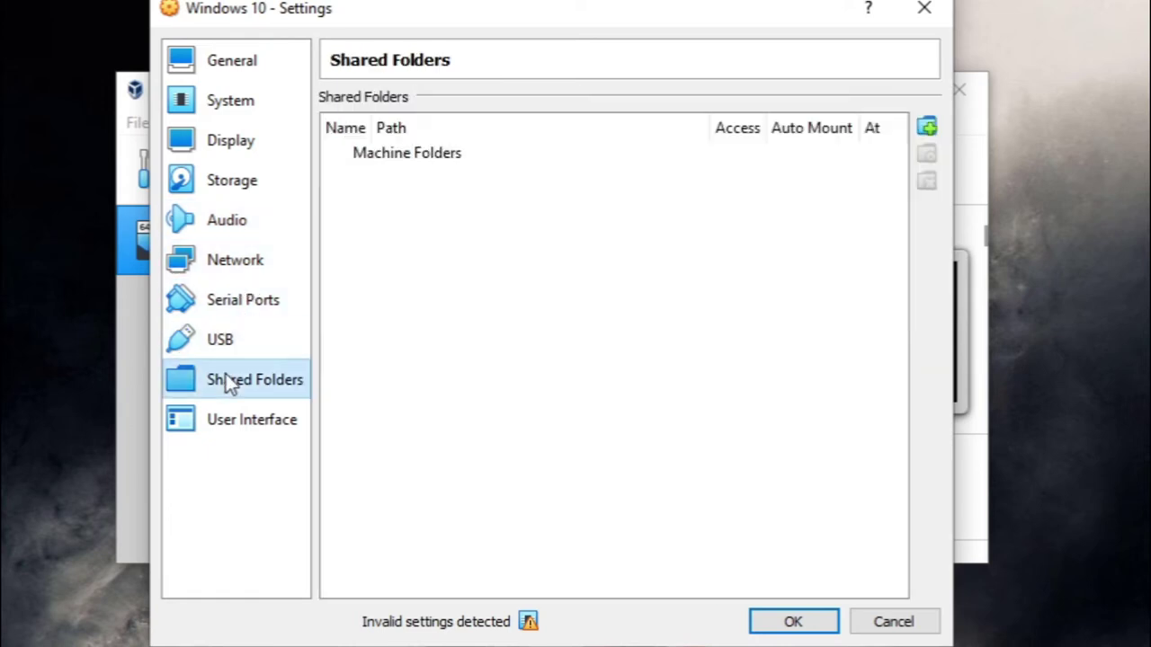
left_click(226, 380)
left_click(222, 418)
left_click(232, 301)
left_click(230, 185)
left_click(234, 155)
- Open the machine's storage settings and begin adding a new optical drive to the SATA controller
left_click(236, 184)
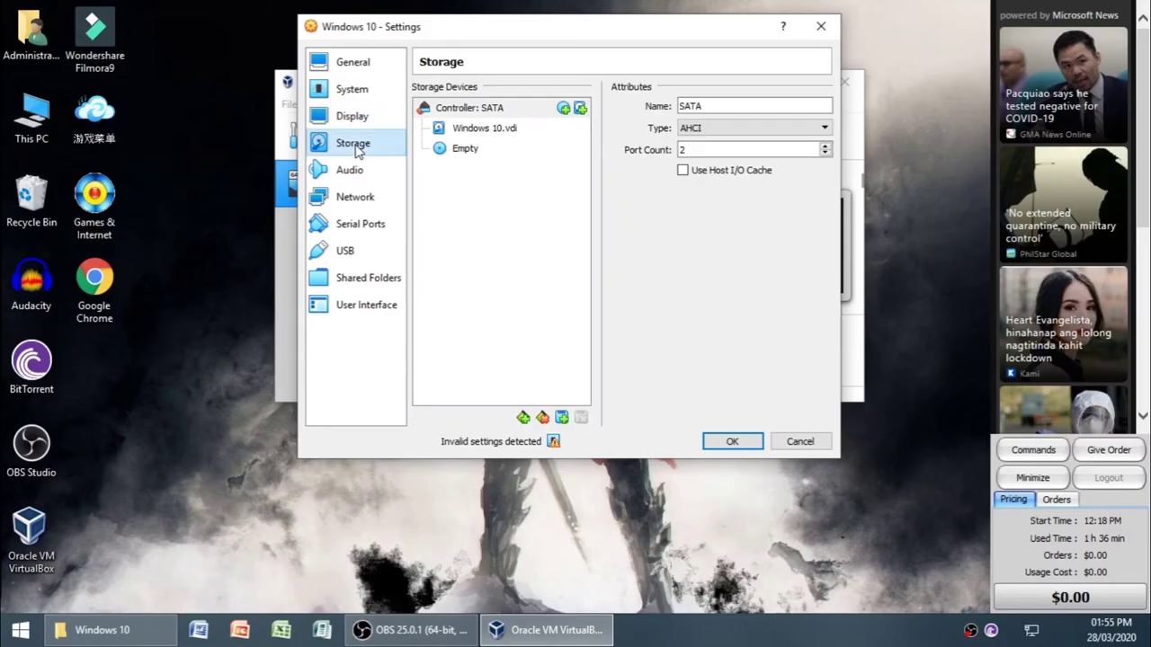
left_click(476, 153)
left_click(353, 120)
left_click(354, 145)
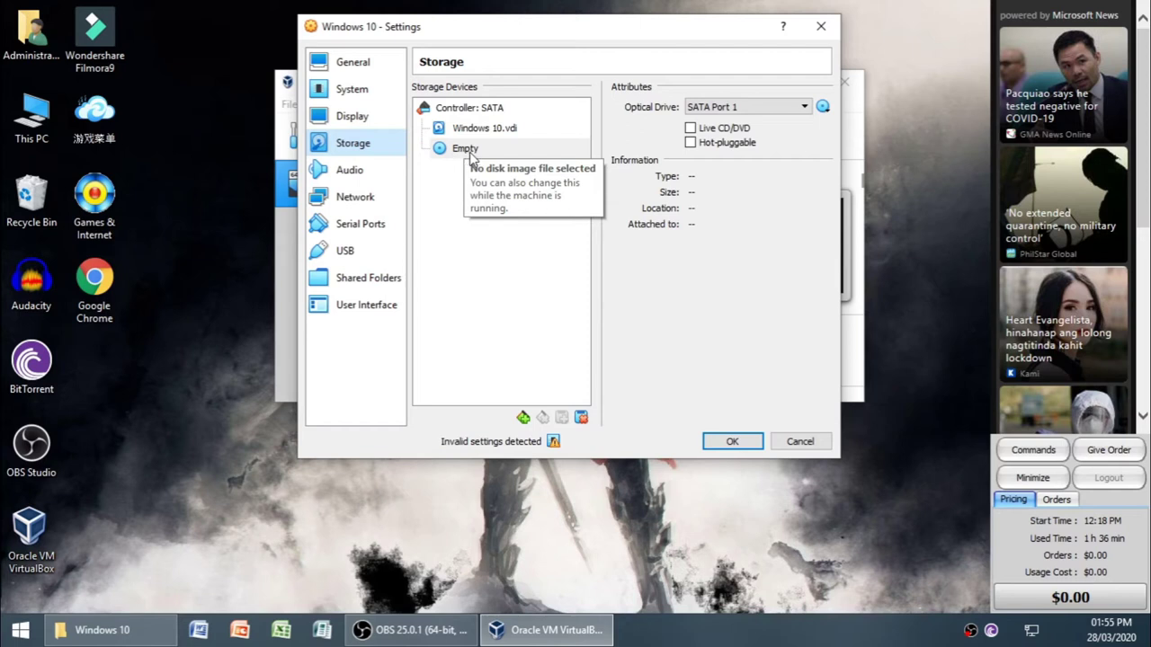
left_click(493, 111)
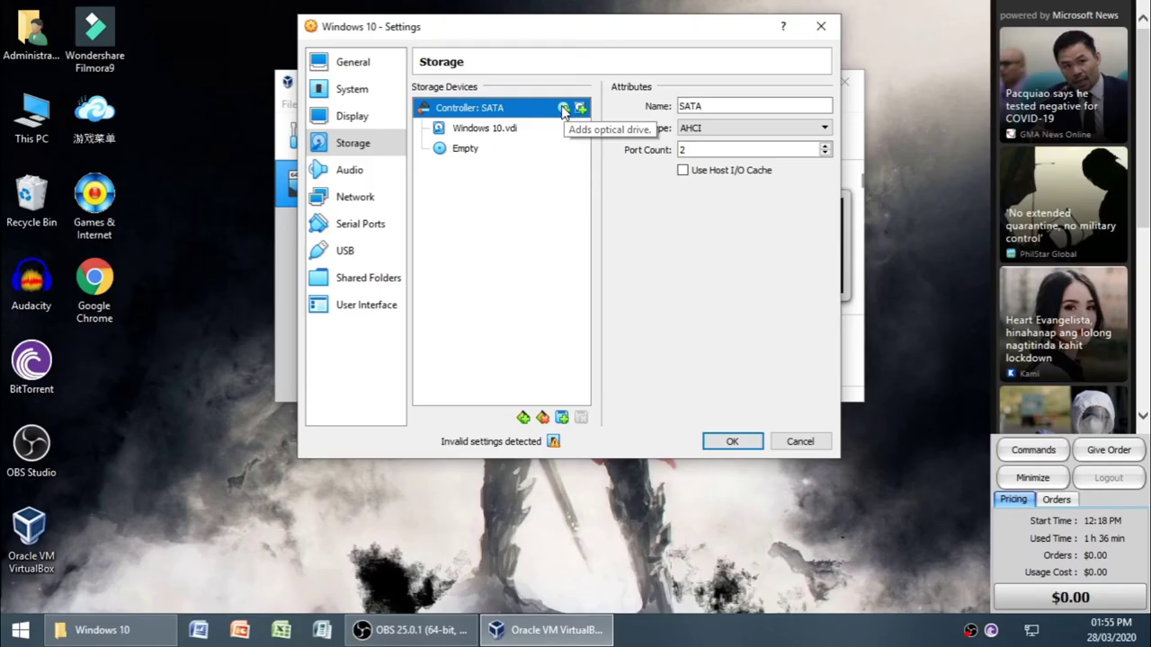
left_click(596, 200)
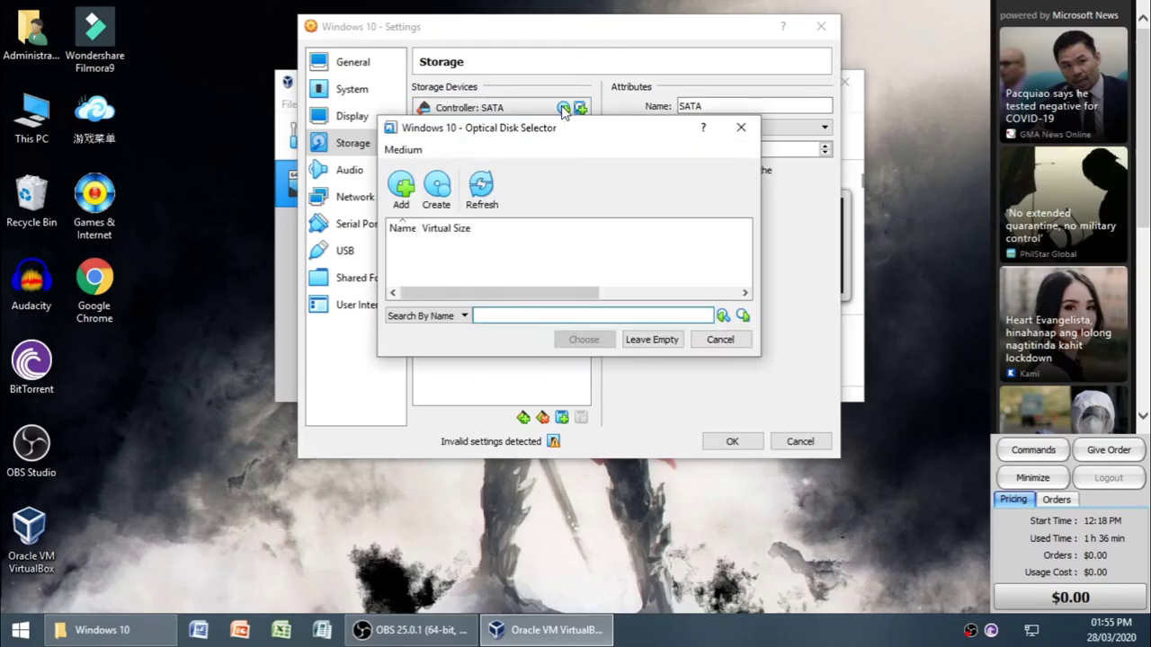
- Add the Windows 10 Pro x64 en-US Activated disc image from its Downloads subfolder and choose it for the new optical drive
left_click(402, 187)
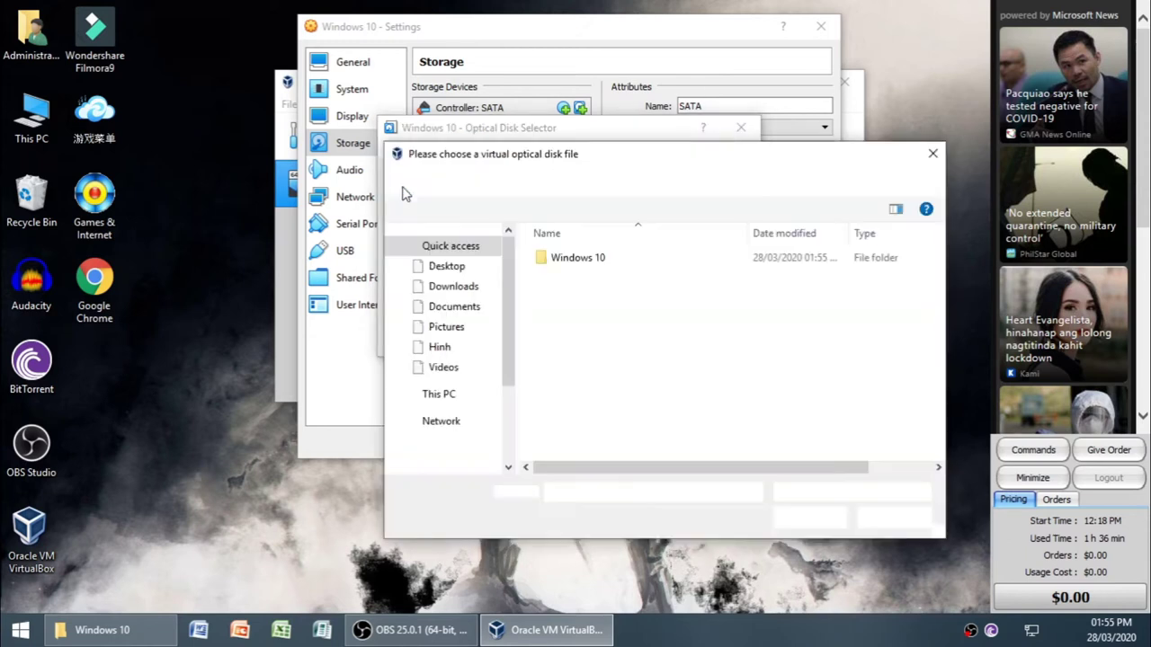
left_click_drag(609, 164, 519, 159)
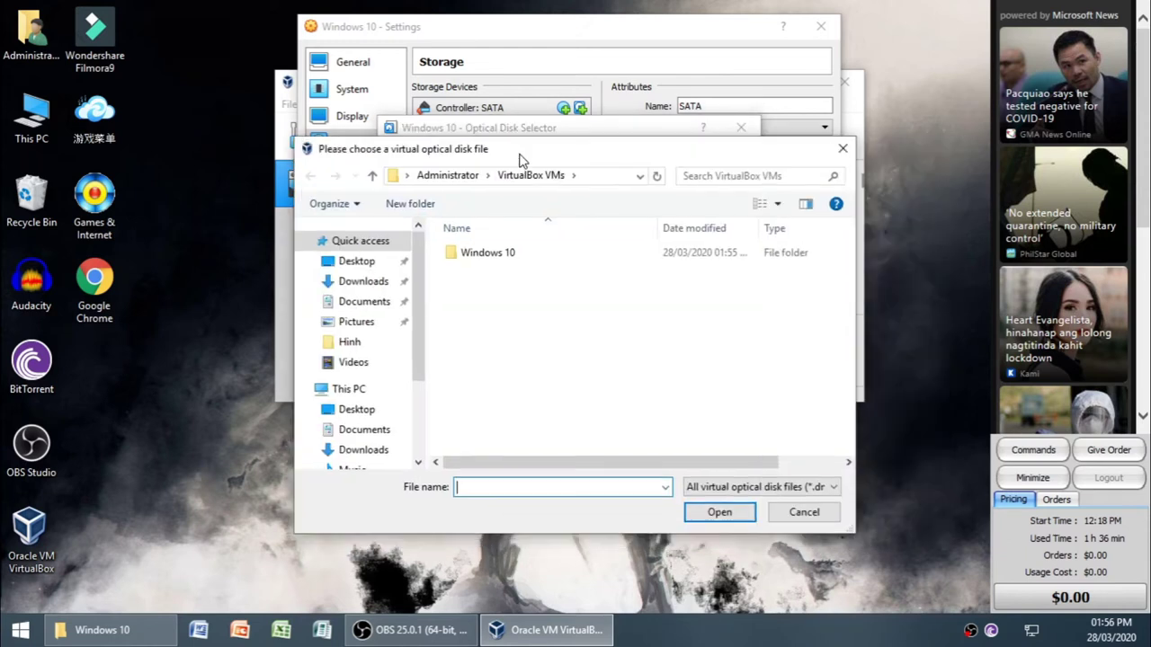
left_click(375, 282)
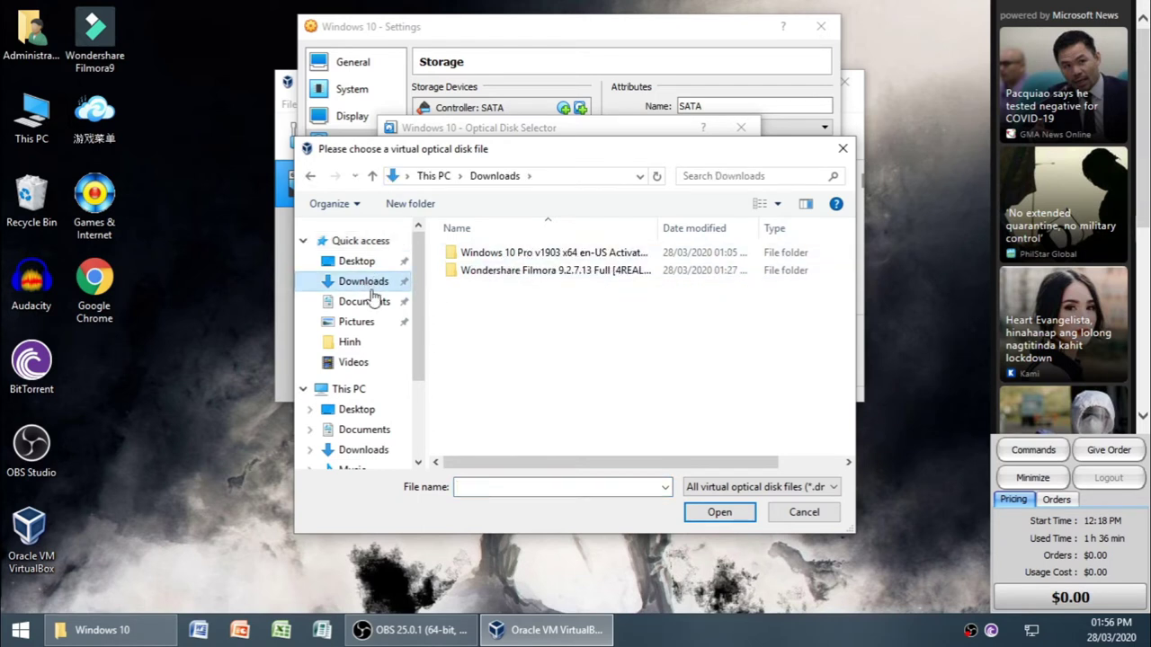
double_click(509, 257)
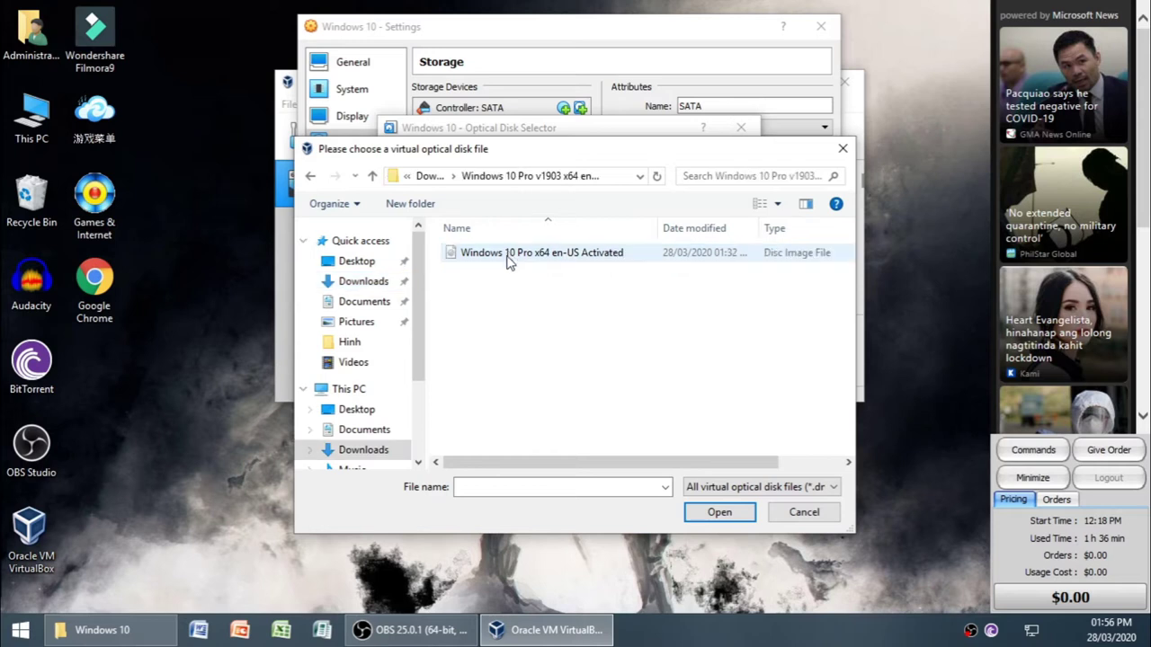
left_click(507, 260)
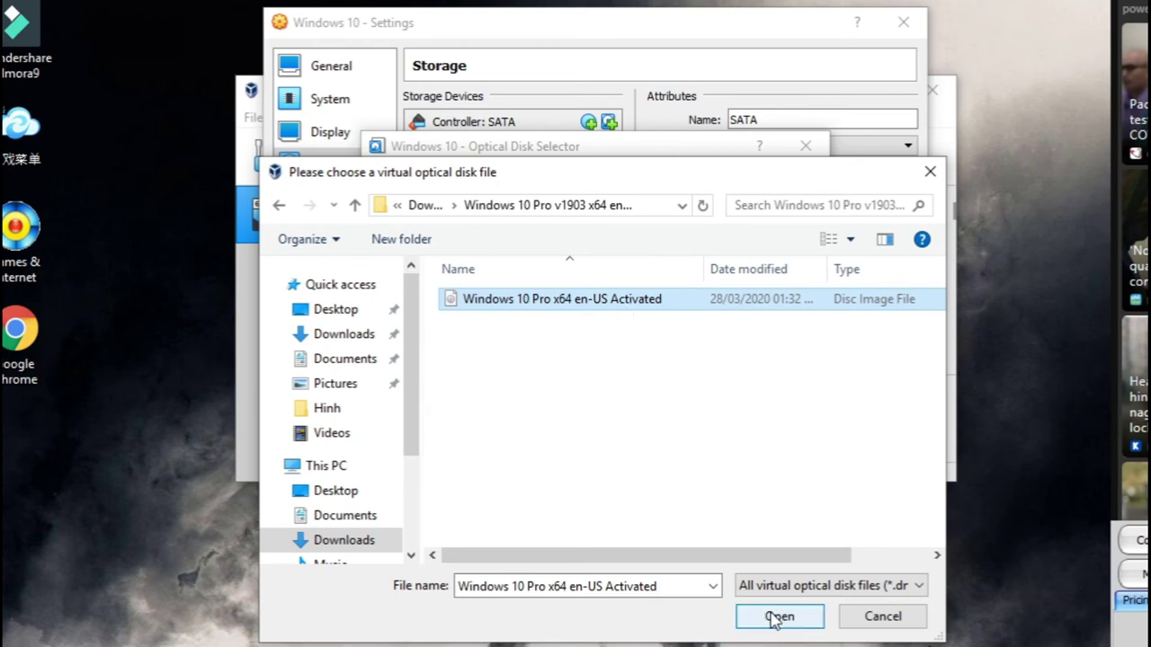
left_click(775, 619)
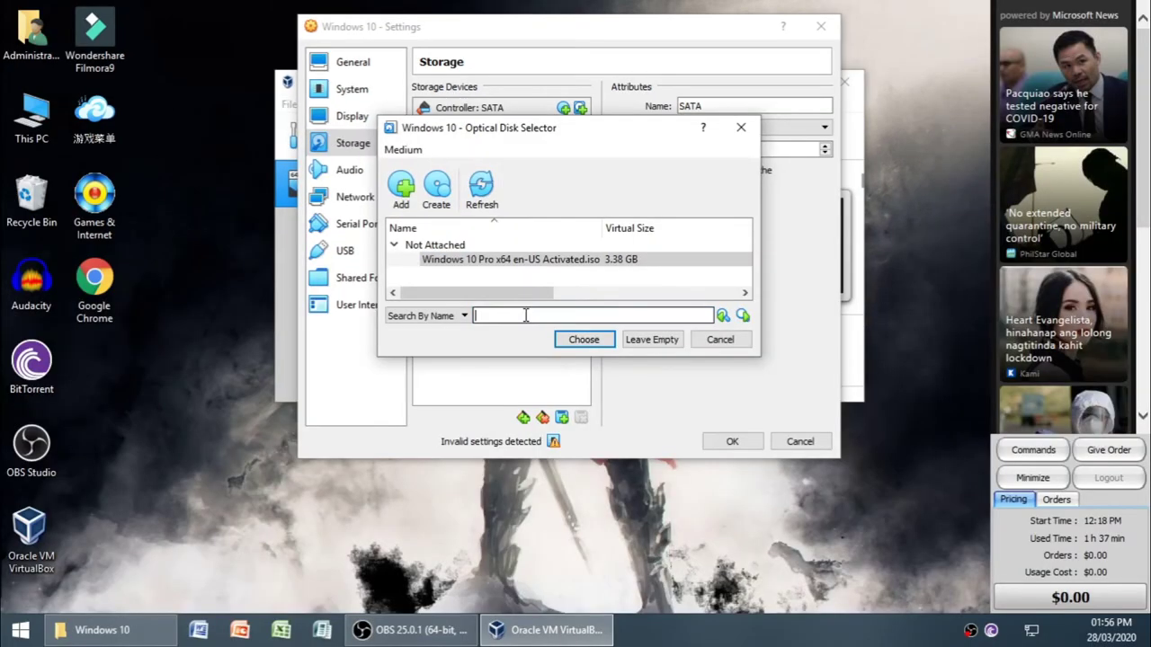
left_click_drag(526, 293, 483, 305)
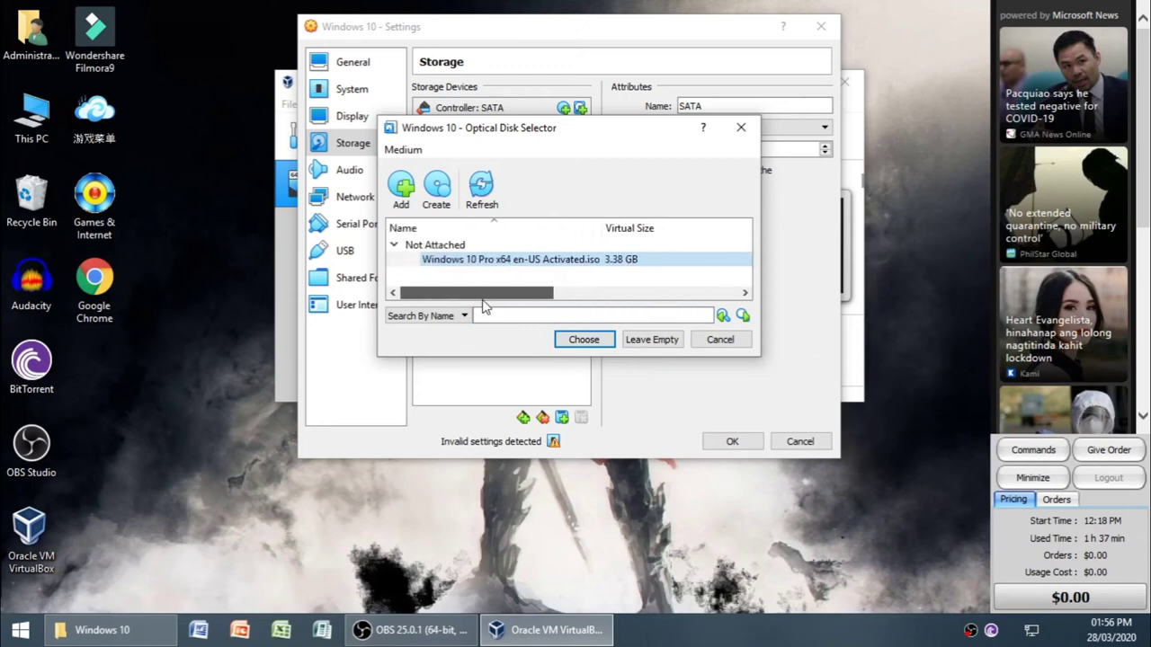
left_click(582, 339)
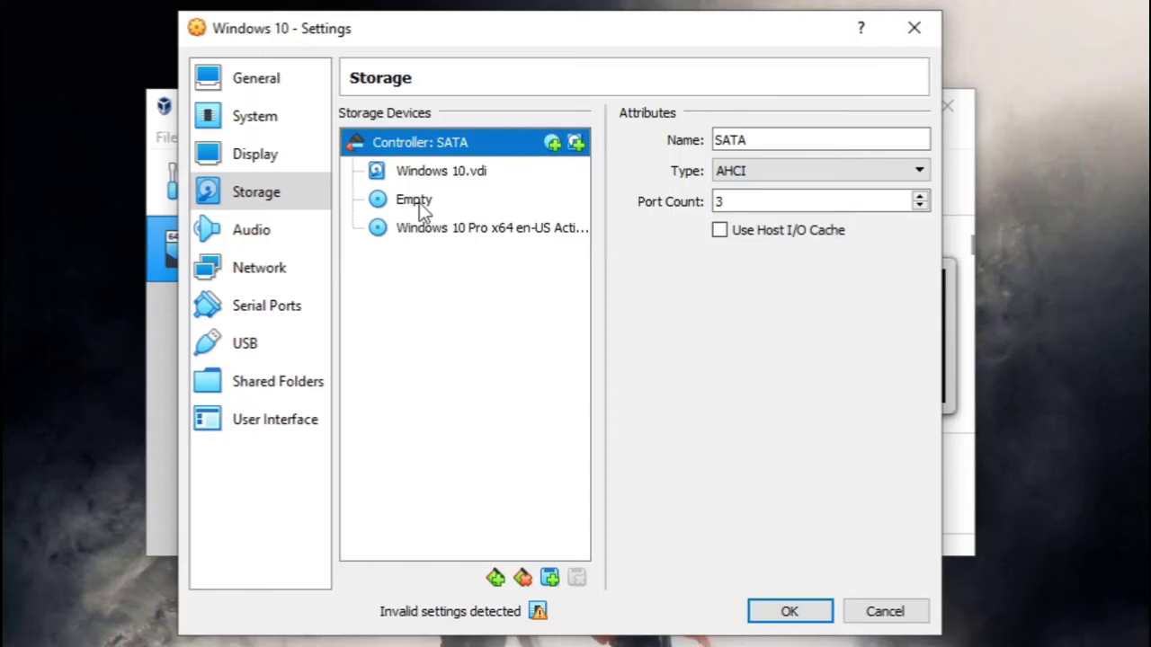
- Remove the empty optical drive attachment from the SATA controller
left_click(469, 150)
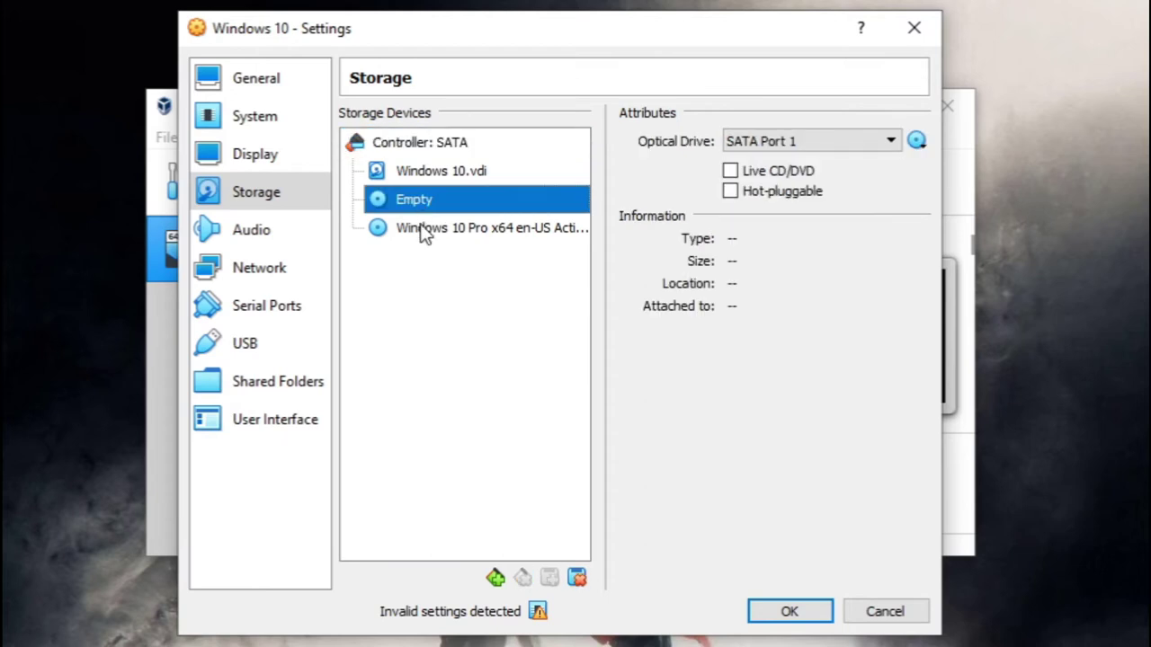
left_click(423, 227)
left_click(428, 210)
right_click(428, 209)
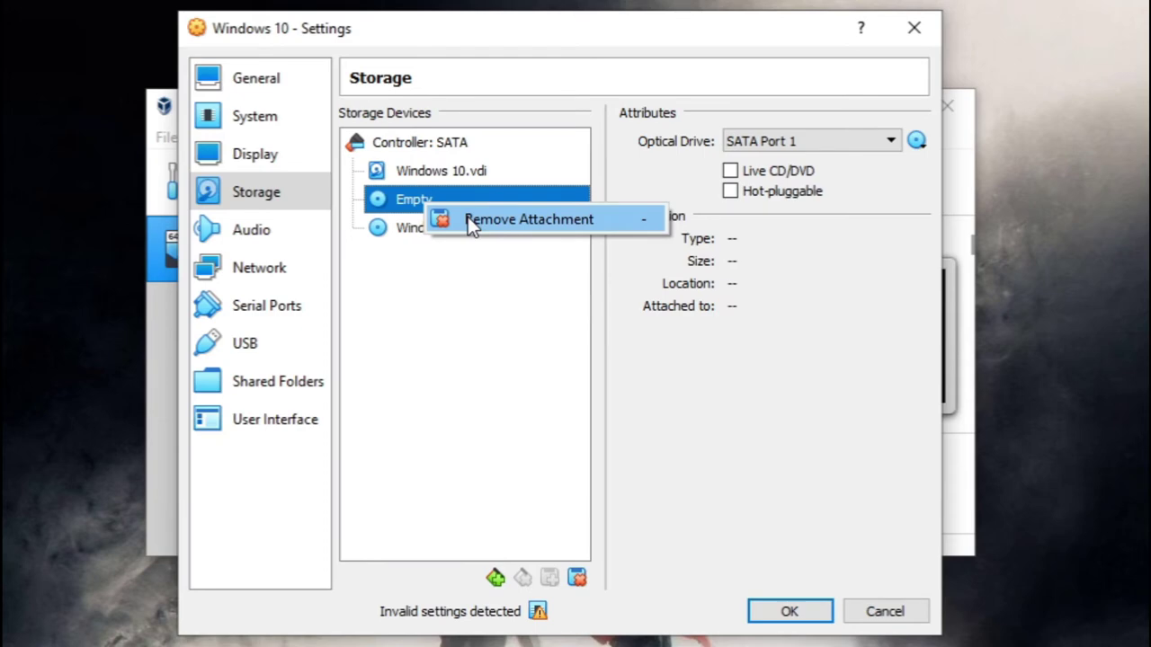
left_click(468, 218)
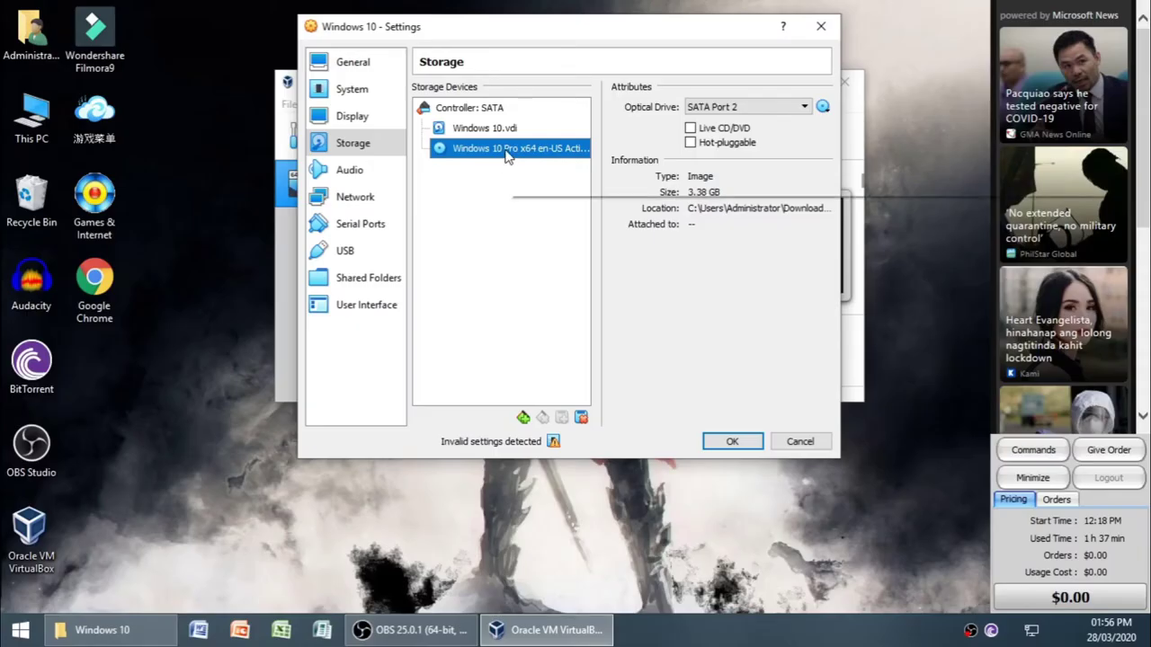
- Assign the Windows 10 disc image's optical drive to SATA Port 1 and save the machine settings
left_click(728, 108)
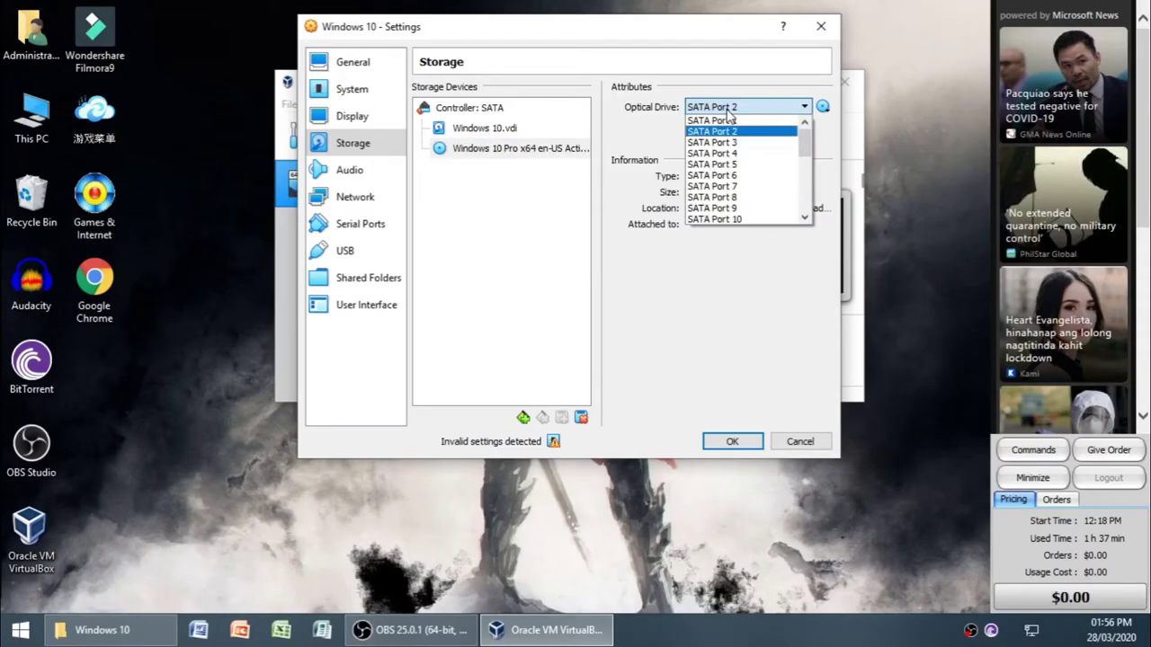
left_click(724, 120)
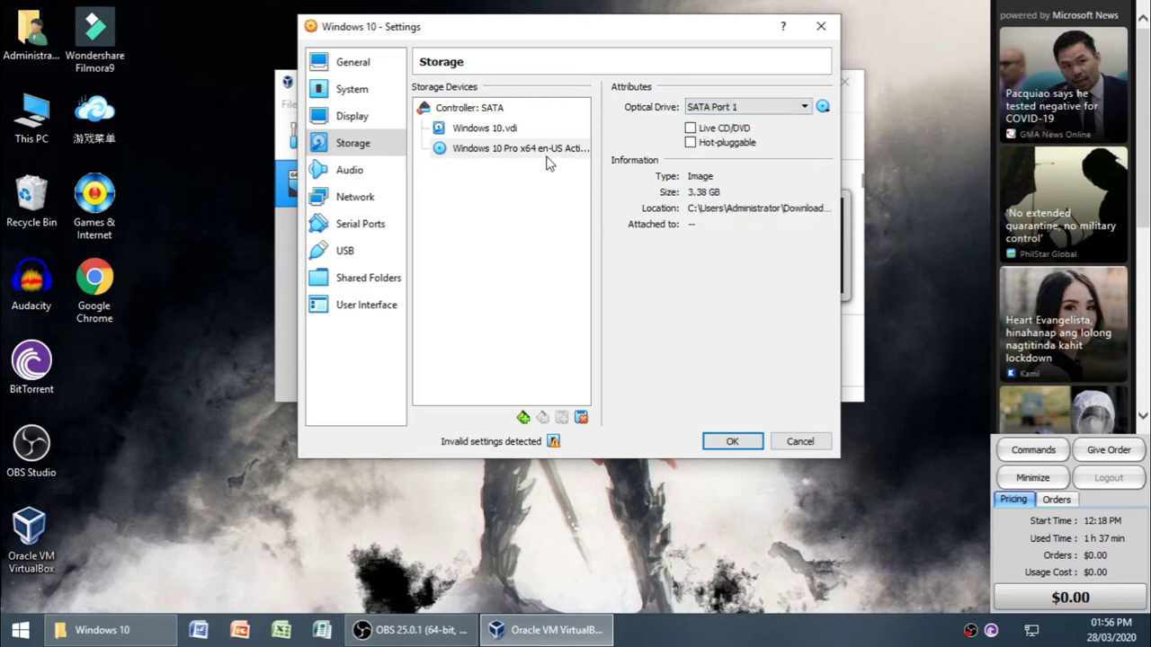
left_click(540, 128)
left_click(544, 148)
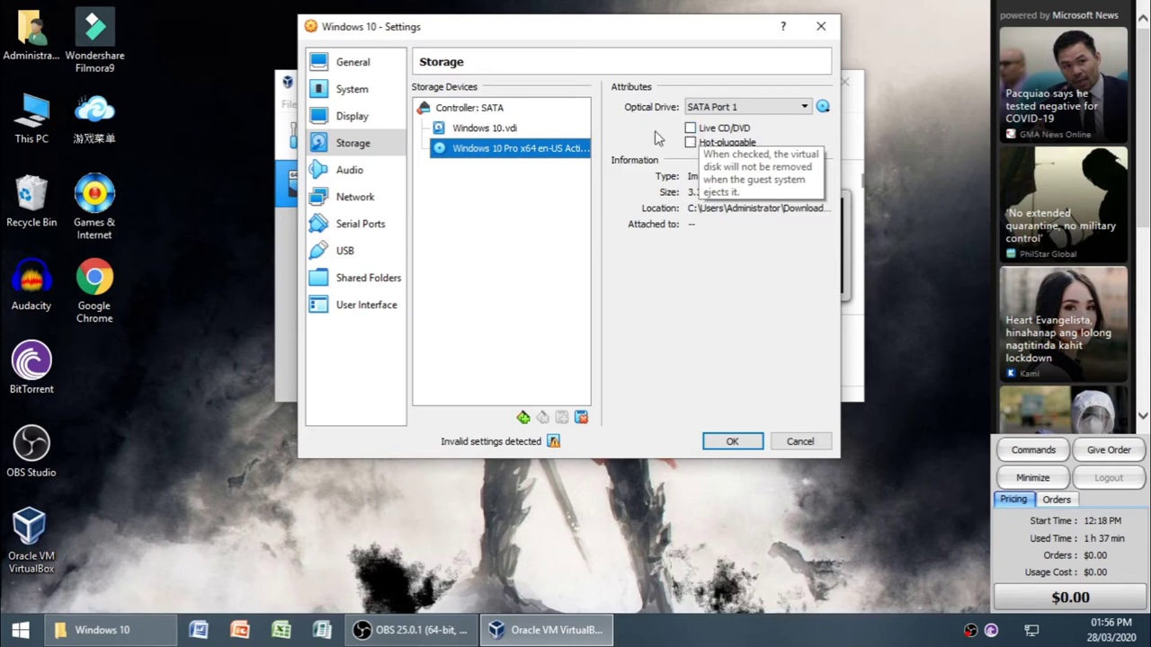
left_click(730, 442)
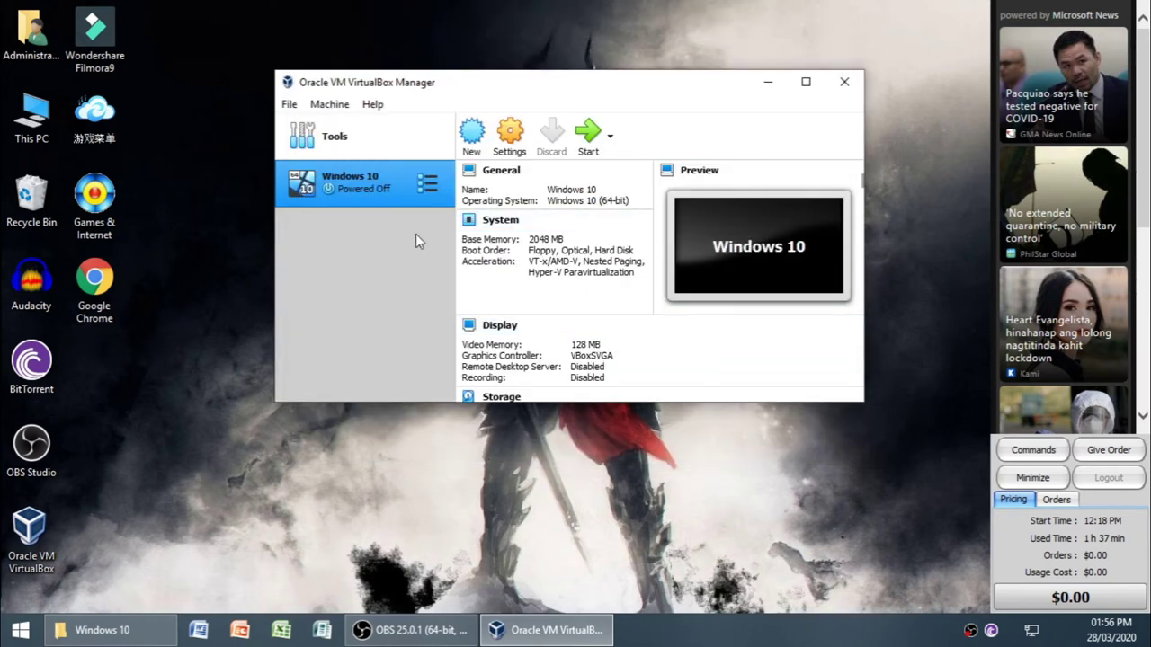
- Start the Windows 10 virtual machine from the disc image and reposition its window on the desktop
left_click_drag(160, 331, 345, 515)
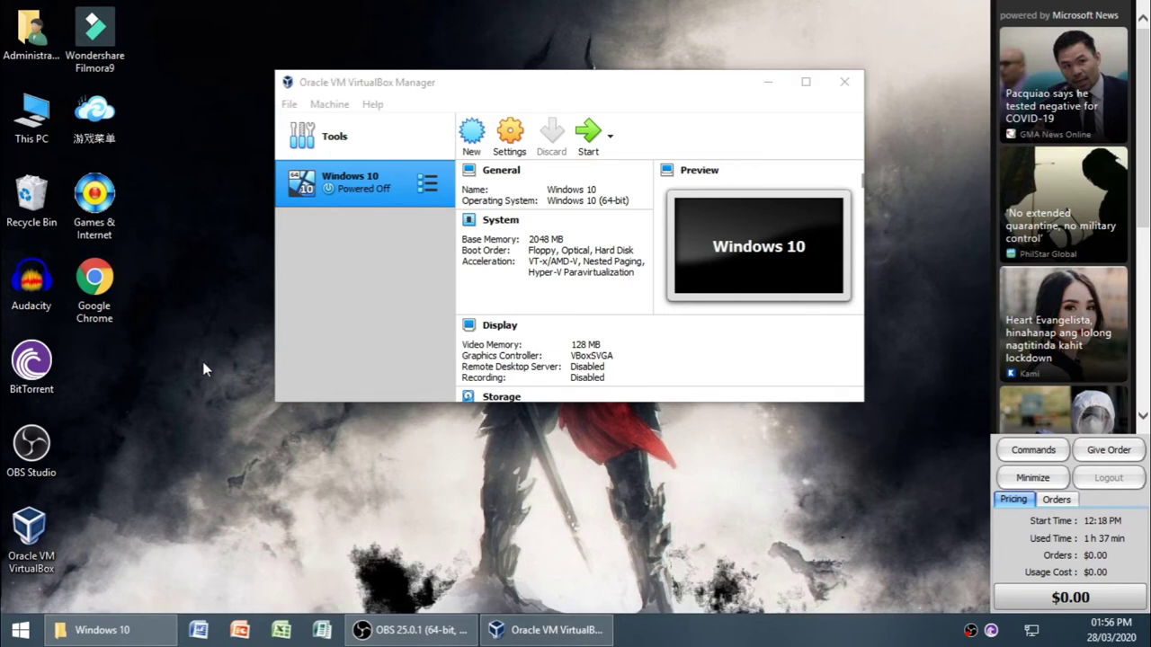
double_click(353, 186)
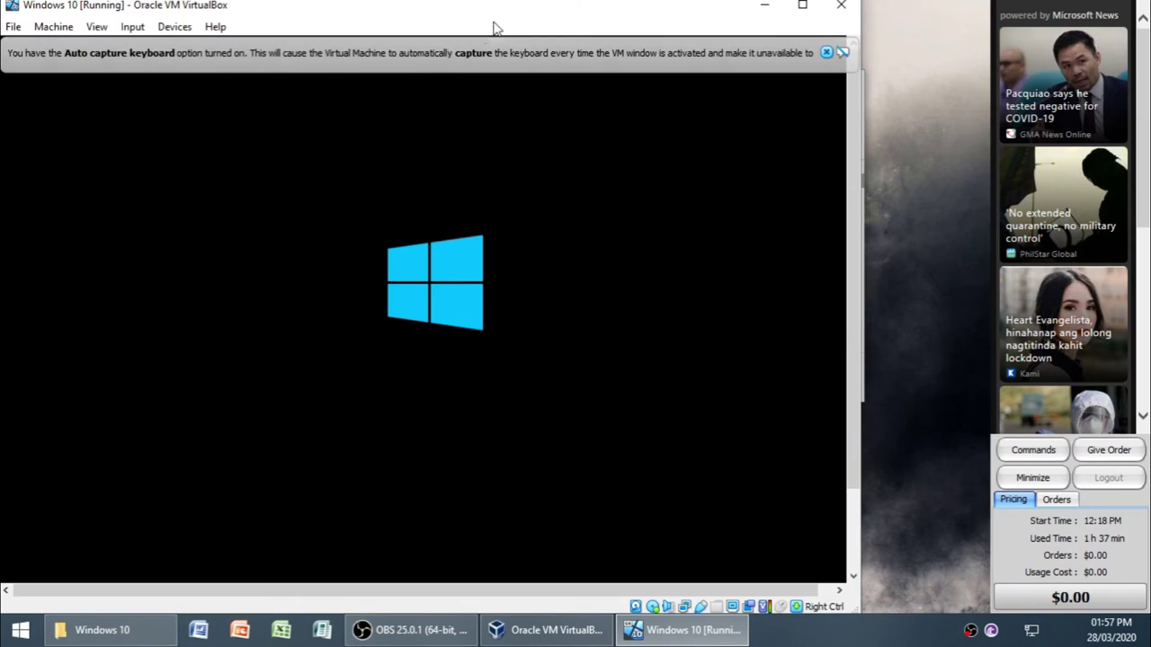
left_click_drag(450, 9, 555, 13)
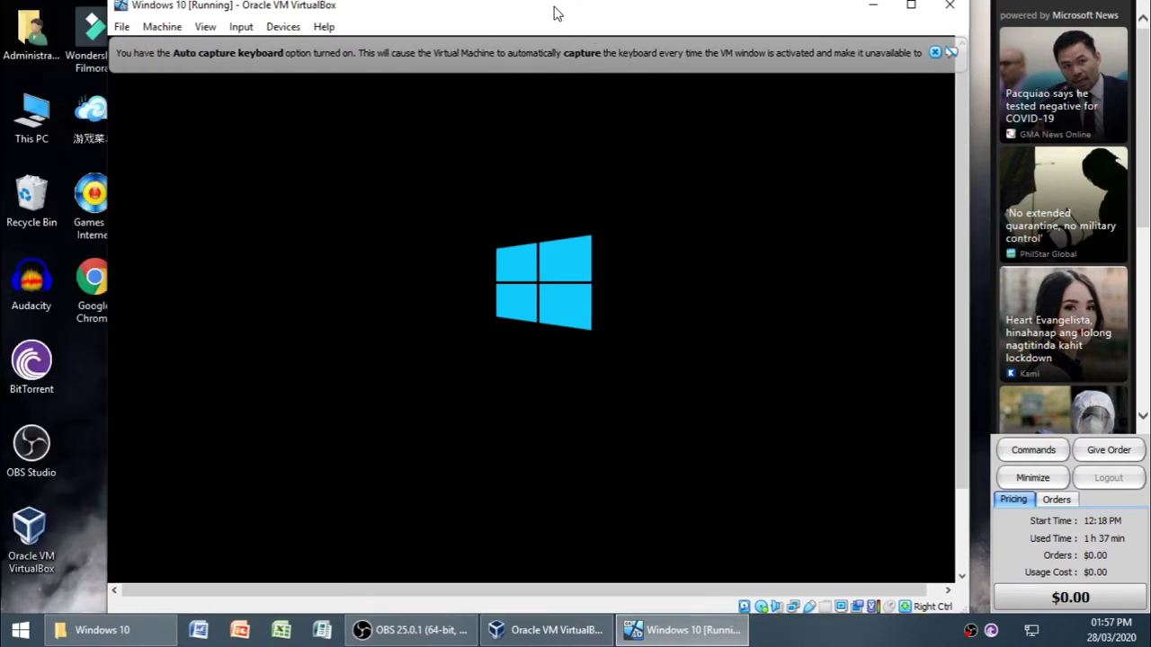
left_click_drag(526, 13, 540, 16)
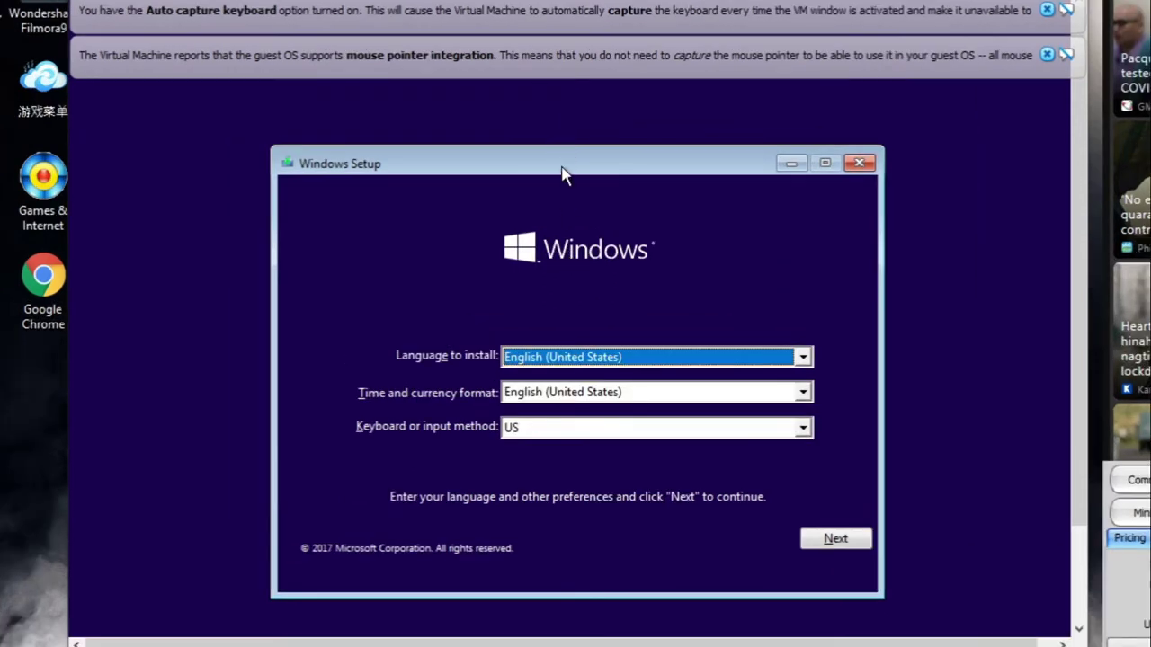
- Choose English (United States) as the language to install in Windows Setup, and start the installation
left_click_drag(563, 169, 569, 126)
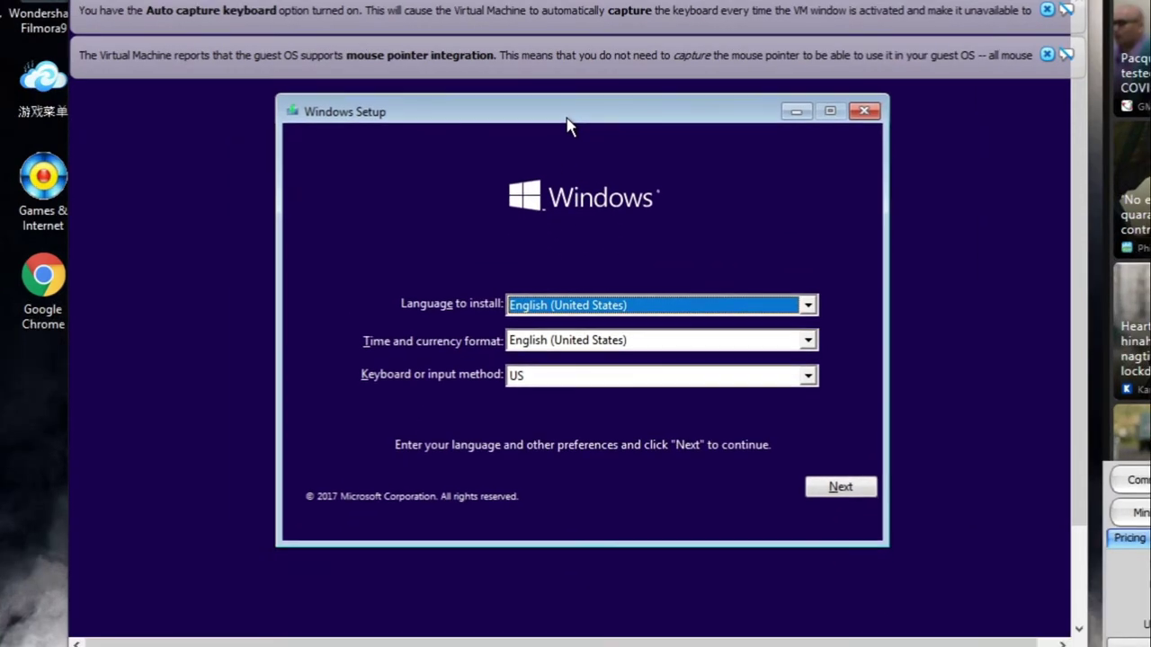
left_click(601, 307)
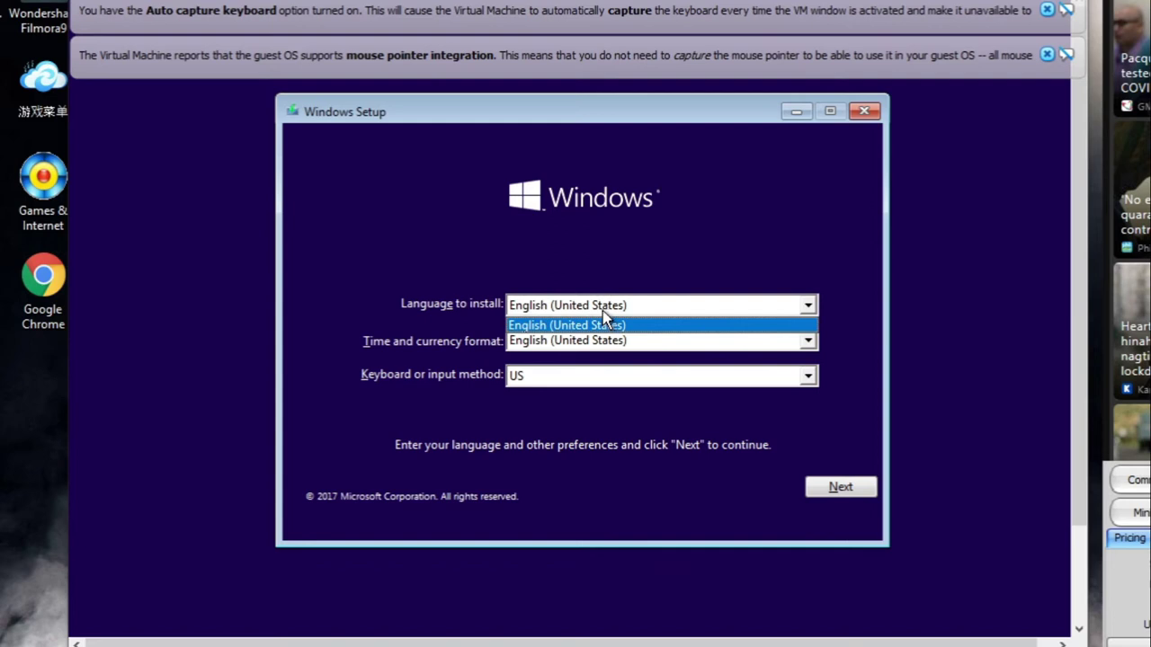
left_click(591, 324)
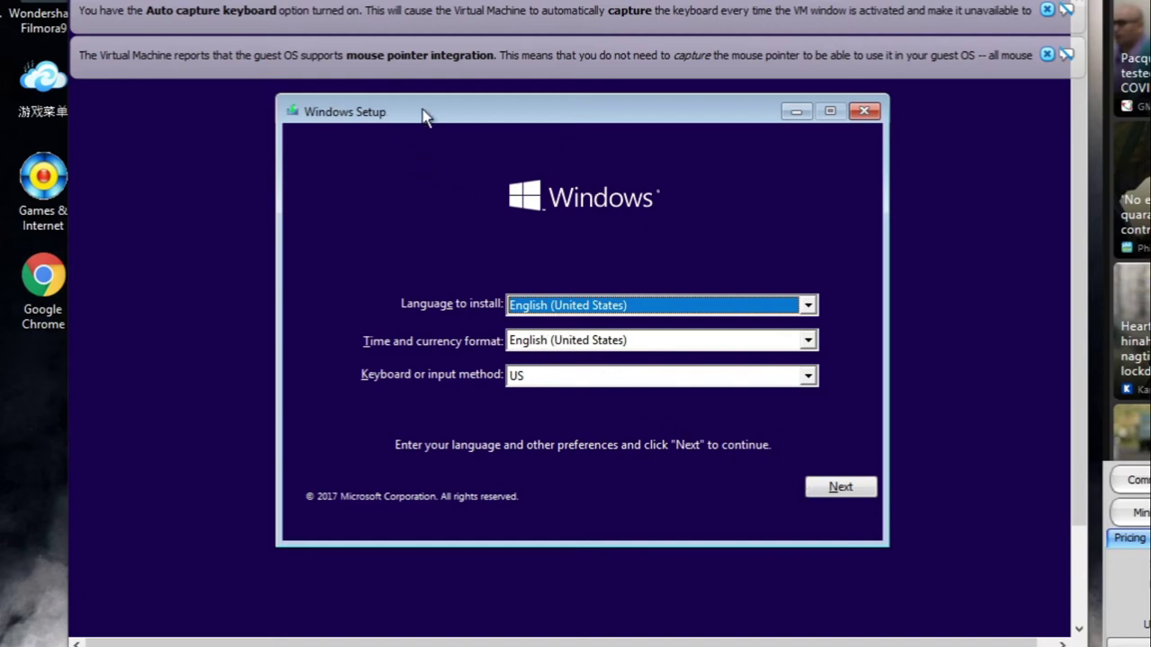
left_click(839, 490)
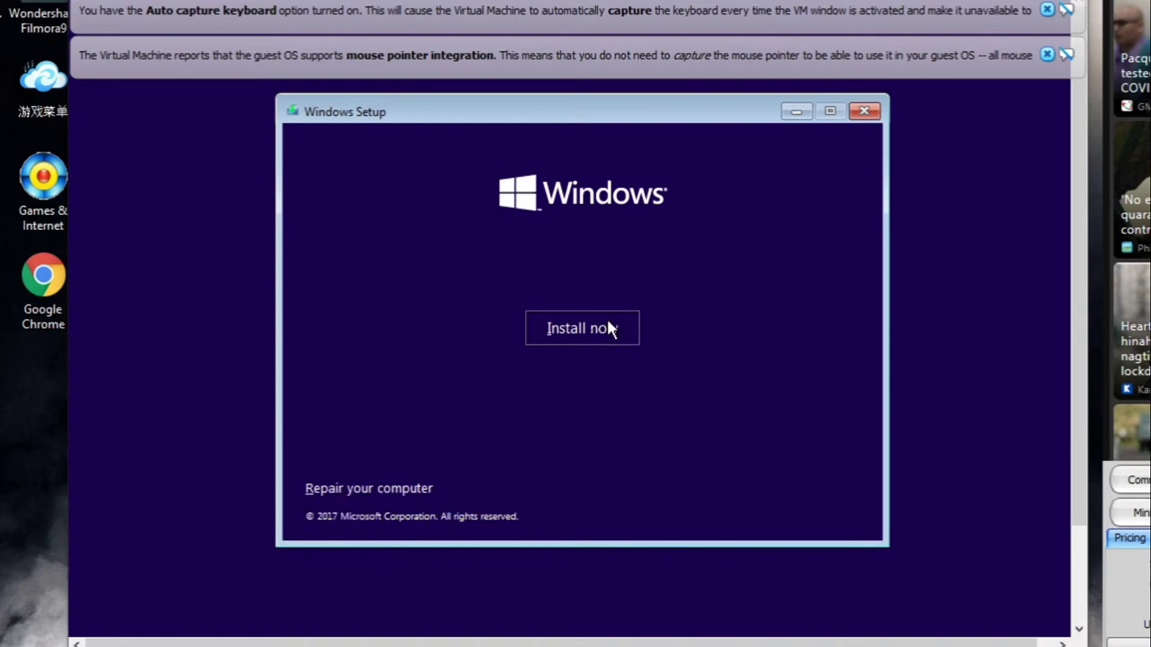
left_click(579, 332)
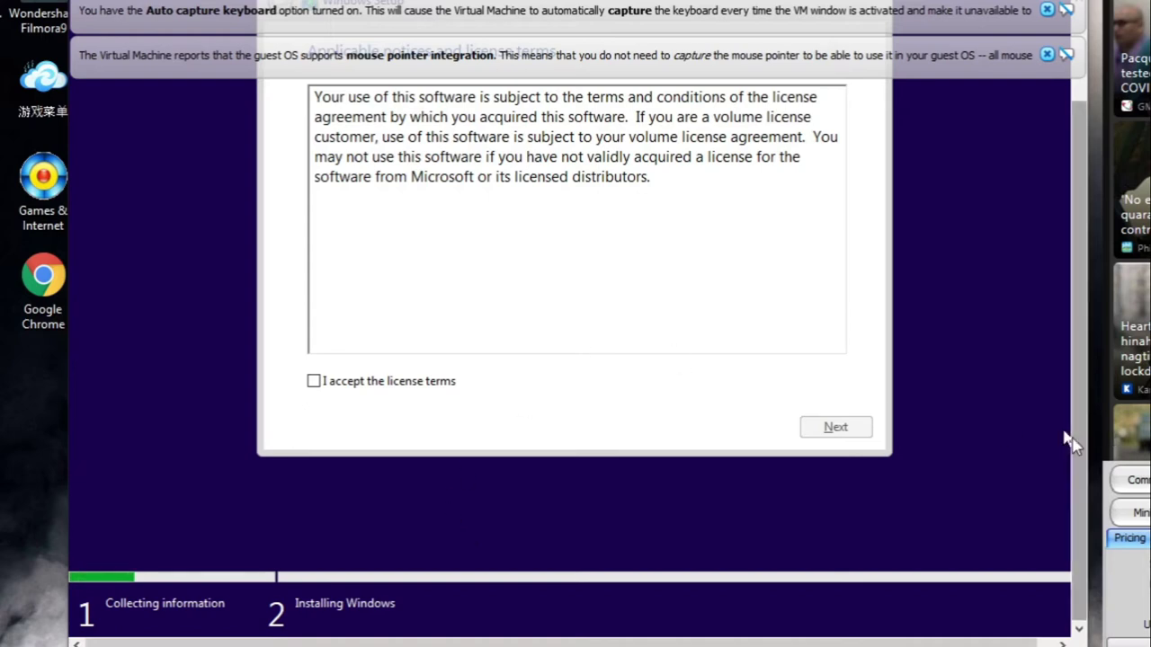
- Accept the Windows license terms and choose the Custom: Install Windows only (advanced) installation type
scroll(1075, 440, "up", 3)
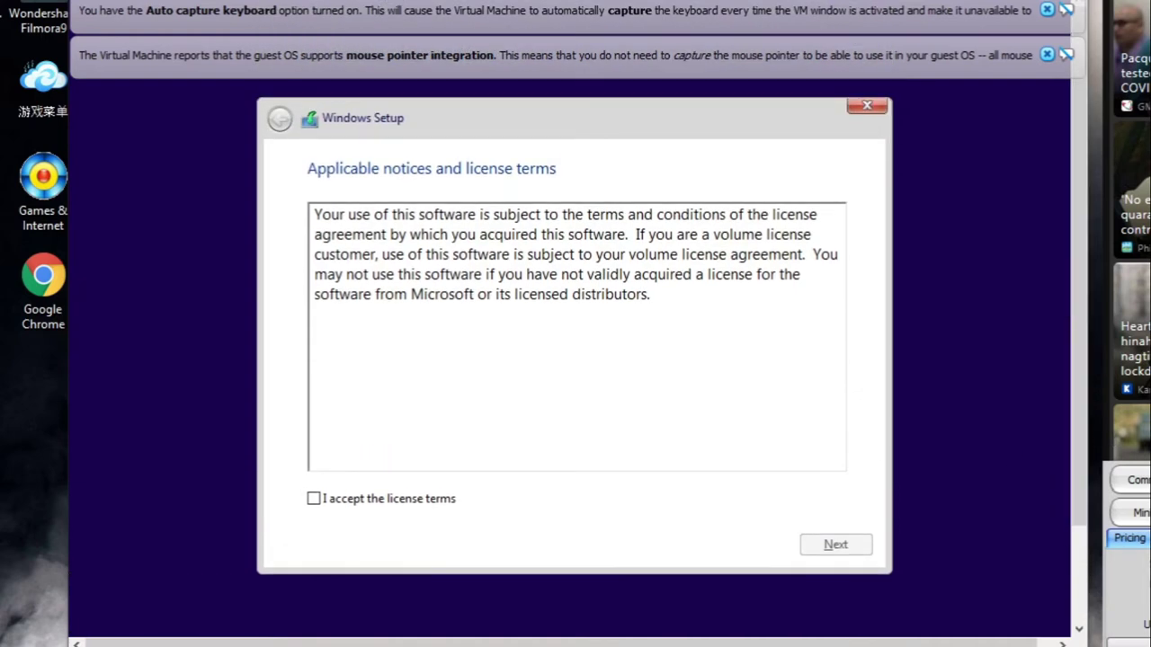
left_click(369, 501)
left_click(693, 429)
left_click_drag(654, 301, 314, 216)
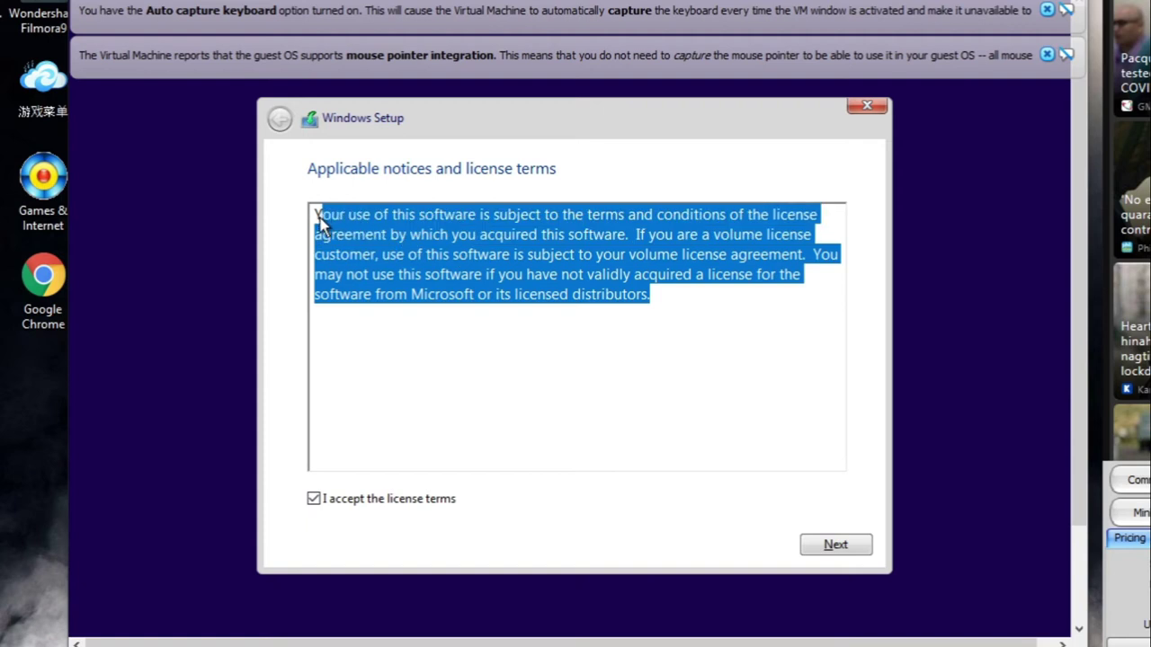
left_click(752, 433)
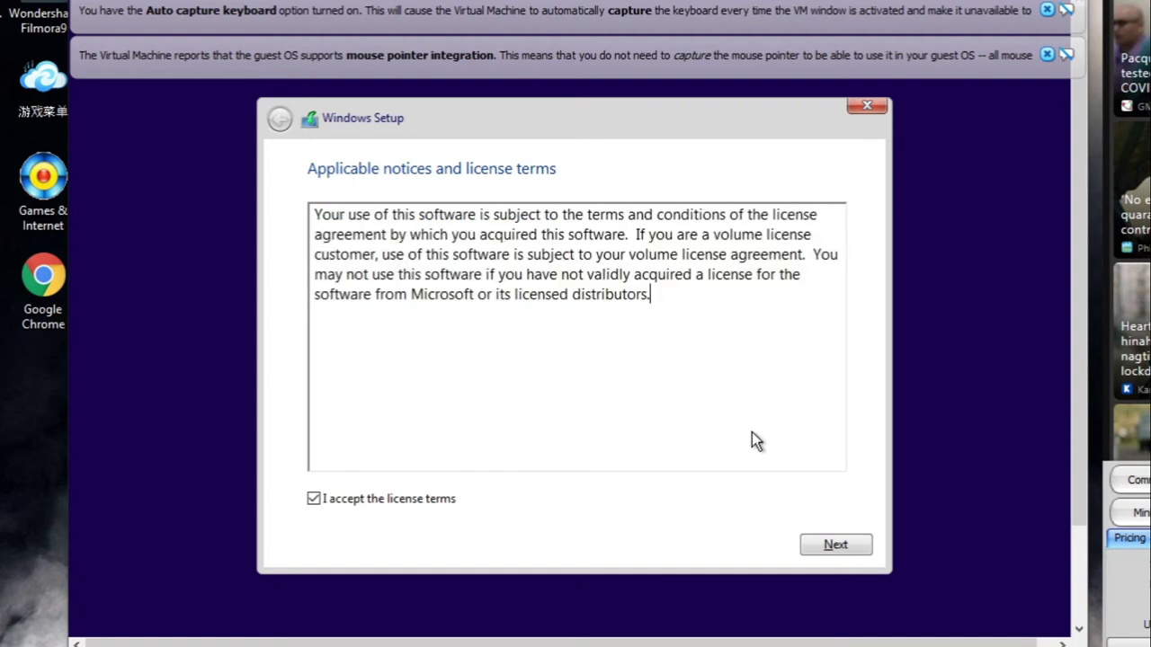
left_click(828, 547)
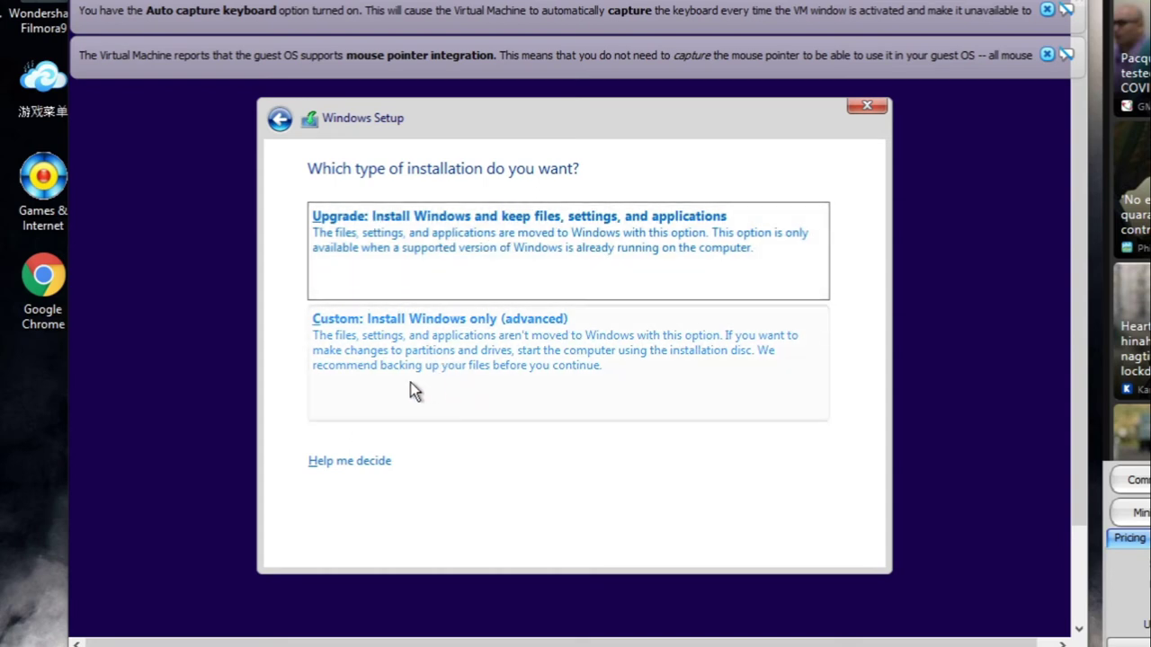
left_click(427, 356)
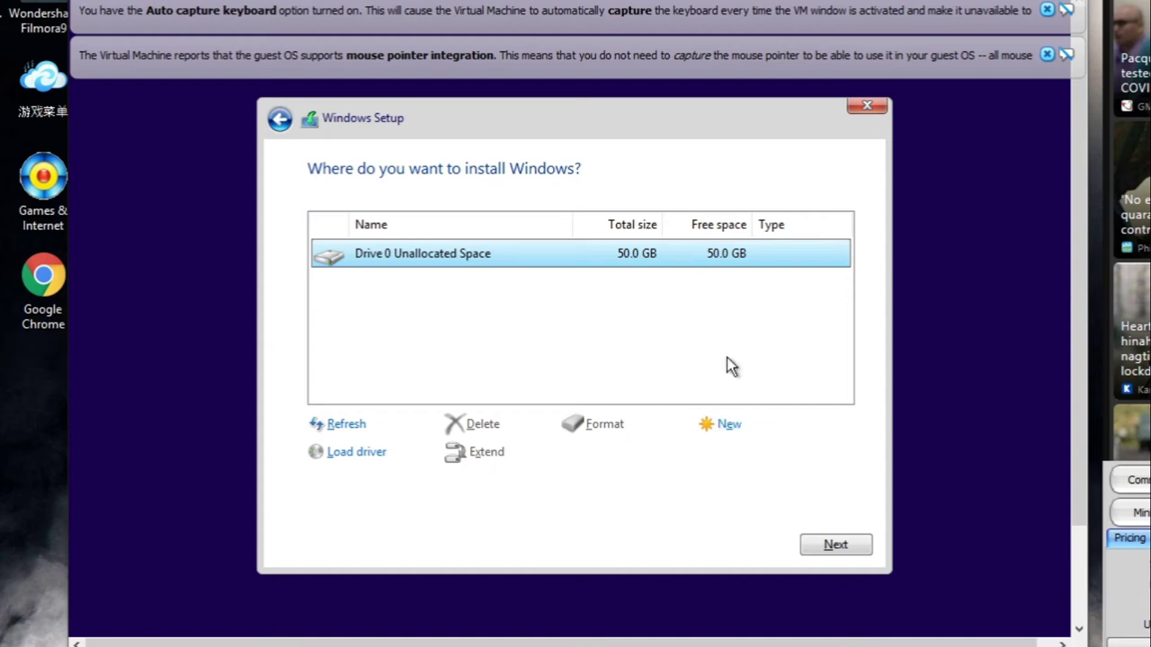
- Create a new 30245 MB partition from Drive 0's unallocated space, accepting the additional partitions for system files
left_click(716, 425)
left_click(657, 450)
left_click_drag(657, 450, 611, 452)
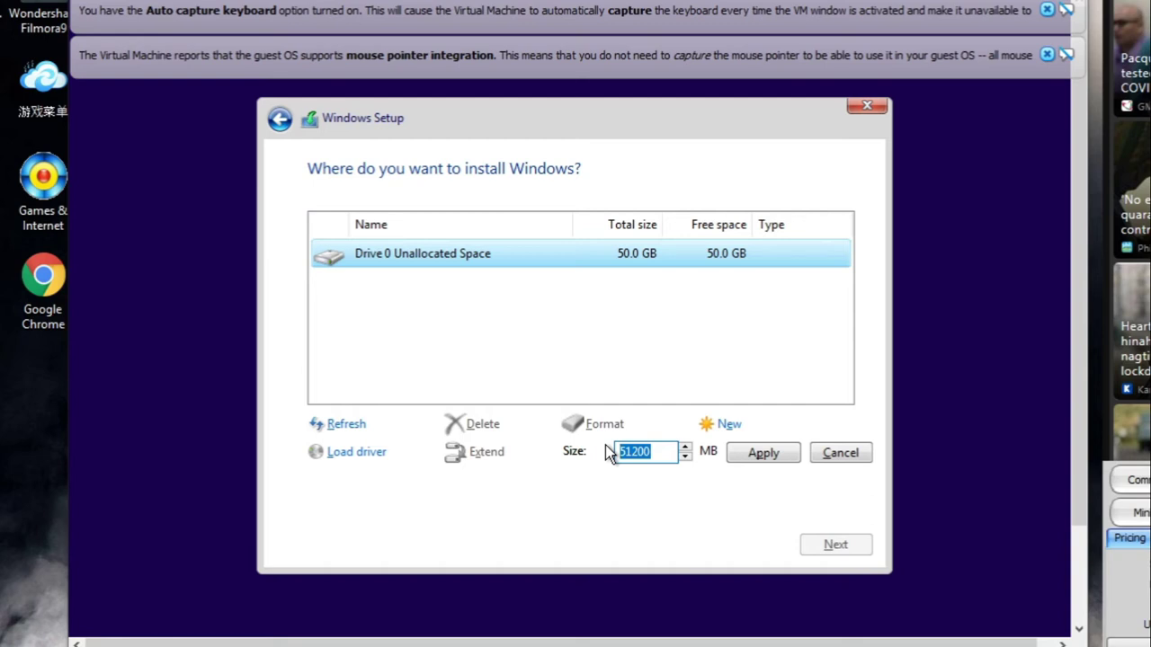
type("30245")
left_click(760, 454)
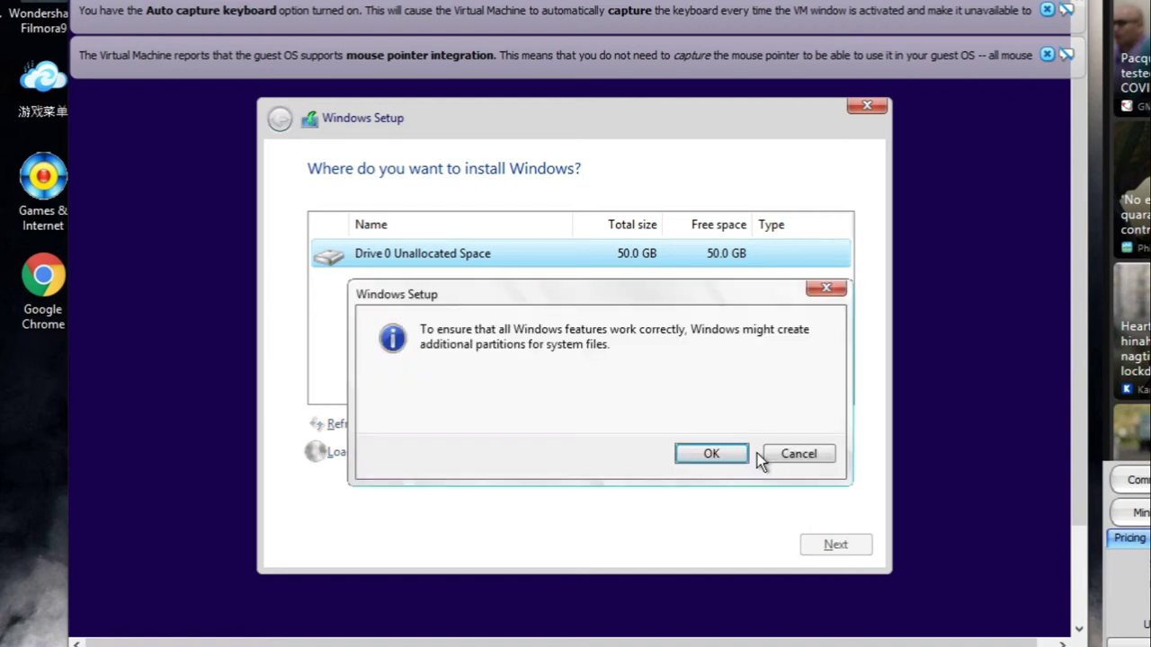
left_click(707, 455)
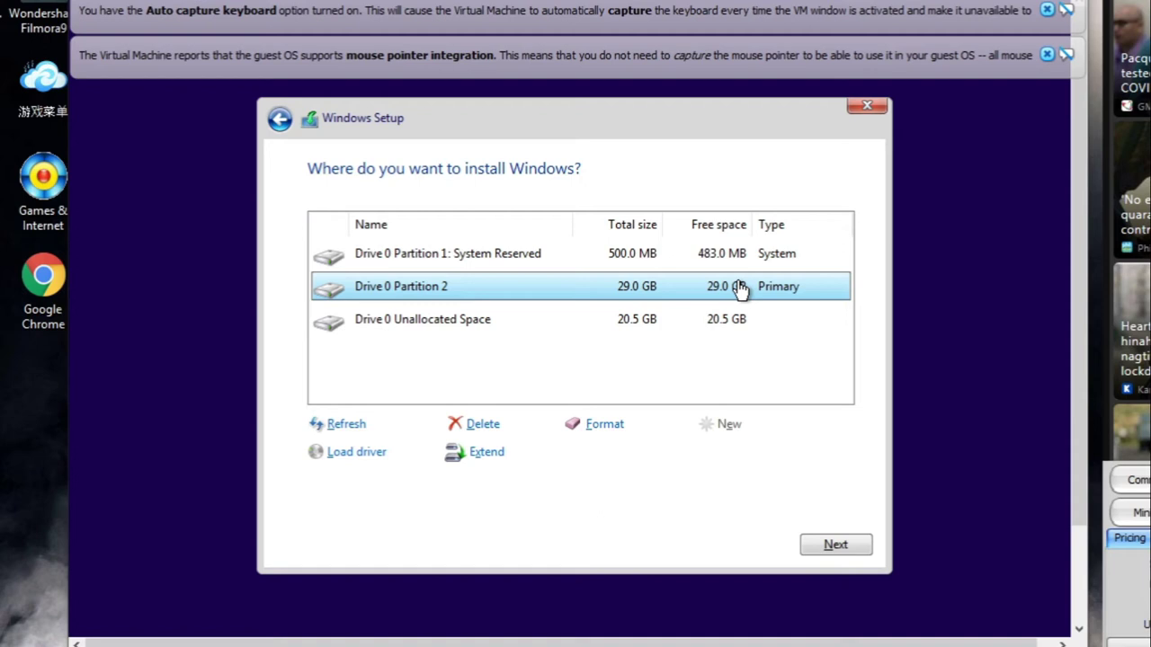
- Choose Drive 0 Partition 2 as the install location and begin installing Windows
left_click(686, 322)
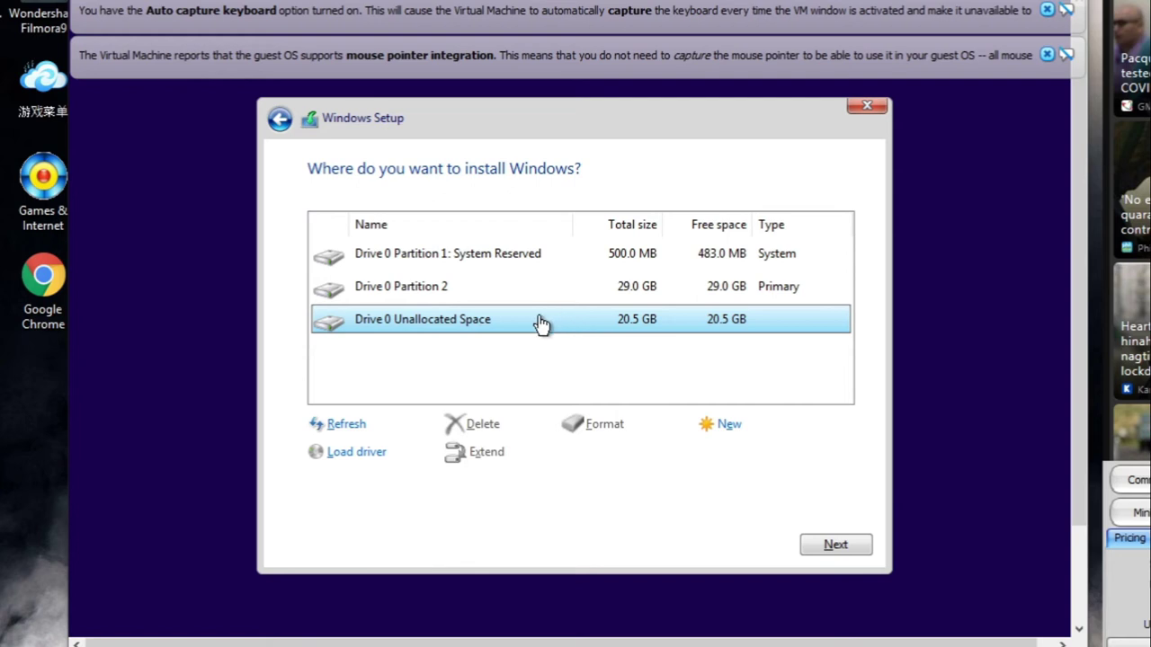
left_click(663, 285)
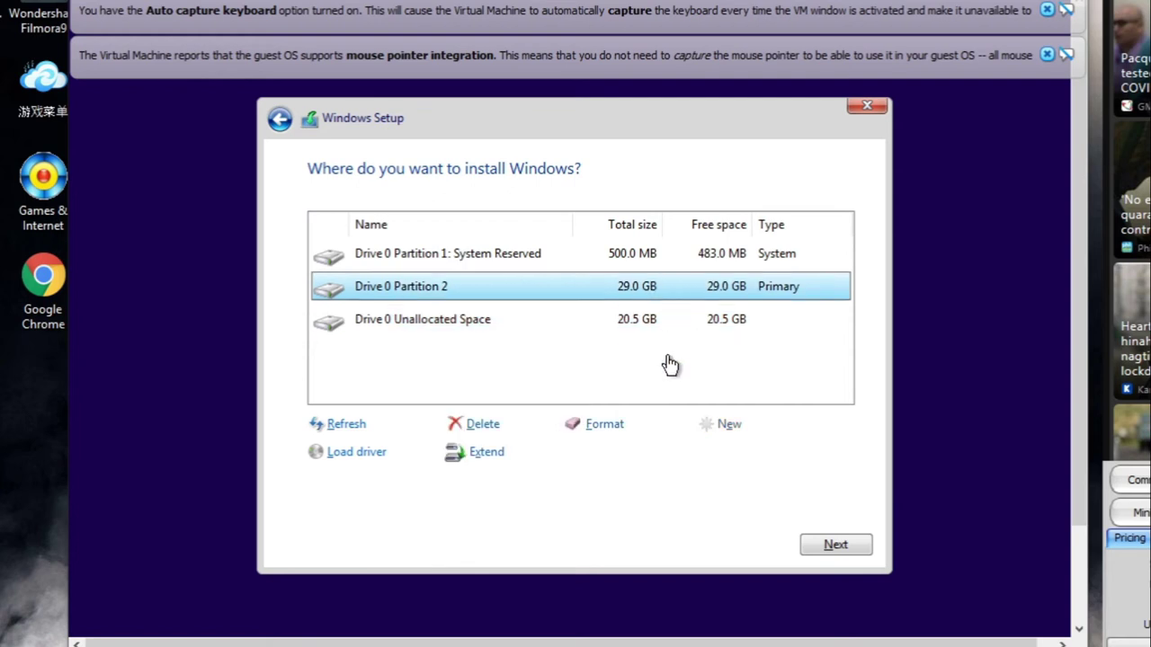
left_click(835, 546)
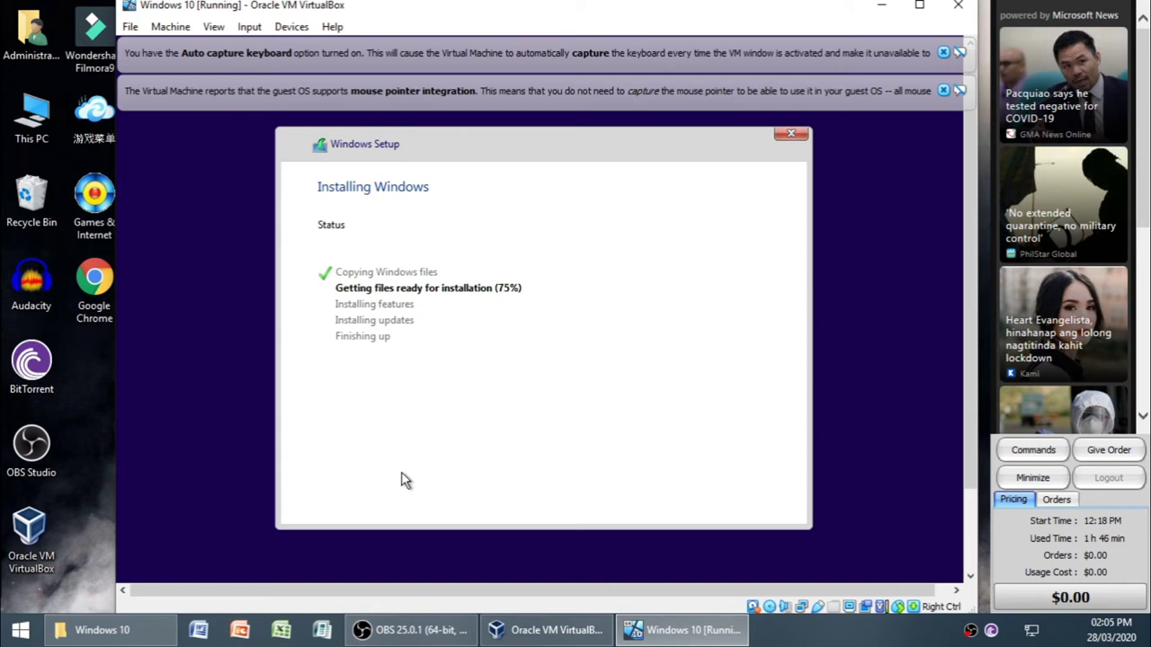
- Dismiss the virtual machine's keyboard capture and mouse integration notices, and reposition its window on the desktop
left_click(942, 52)
left_click(942, 52)
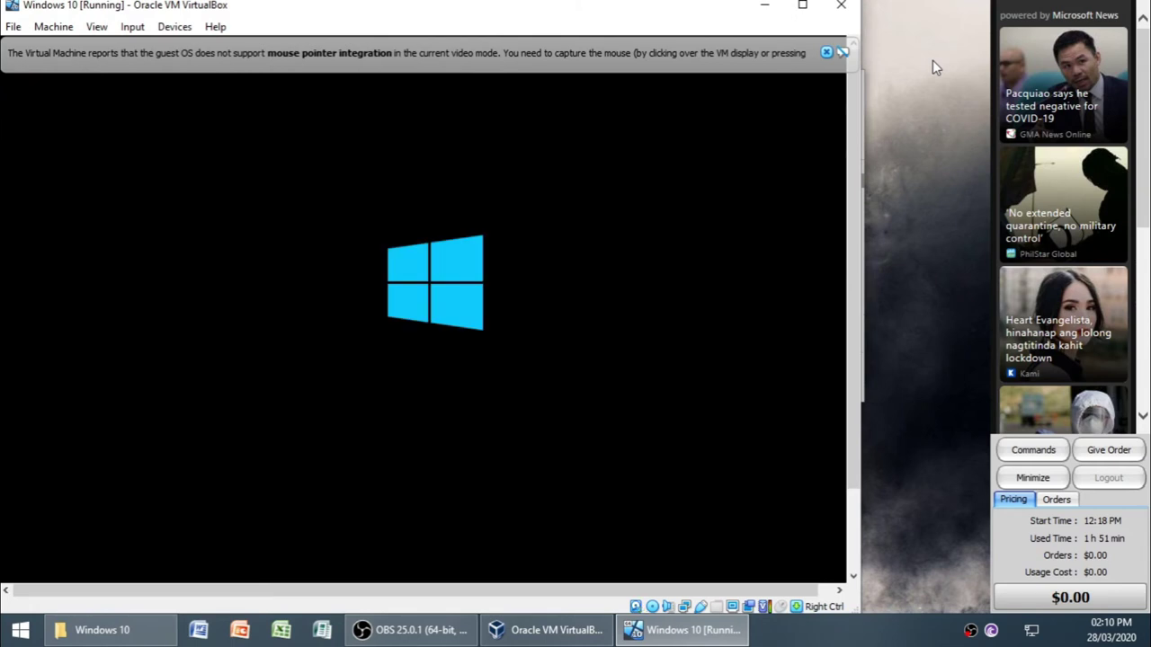
left_click(825, 54)
left_click_drag(616, 6, 688, 15)
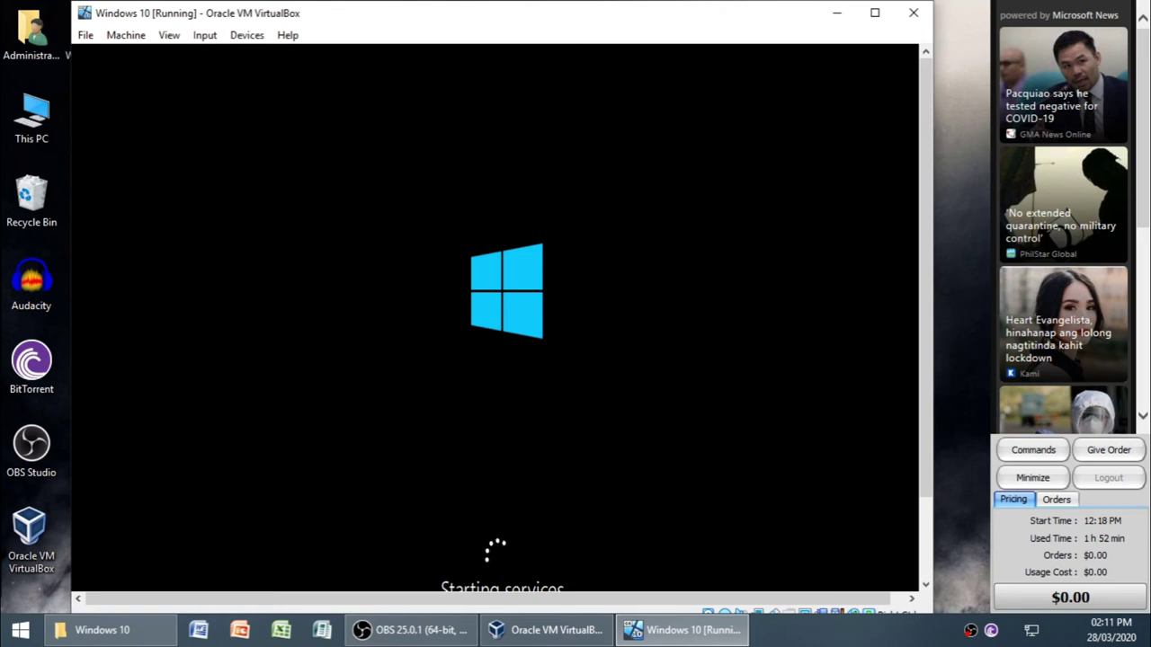
left_click_drag(923, 124, 925, 148)
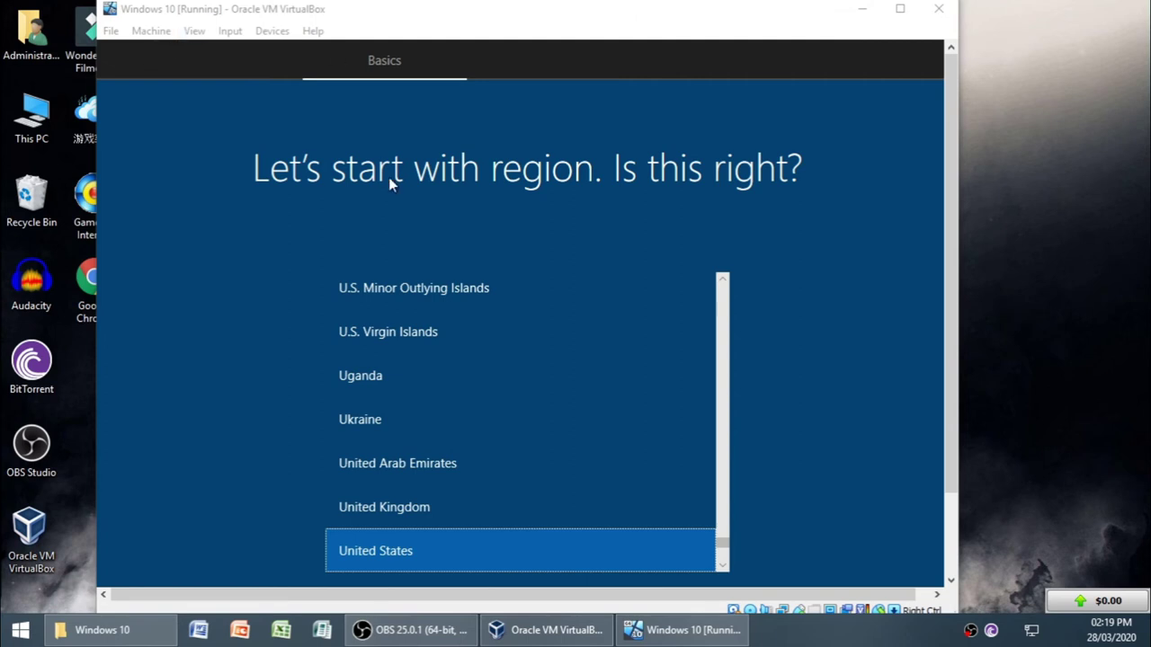
- Confirm United States as the region and US as the keyboard layout, without adding a second layout
left_click_drag(953, 375, 950, 434)
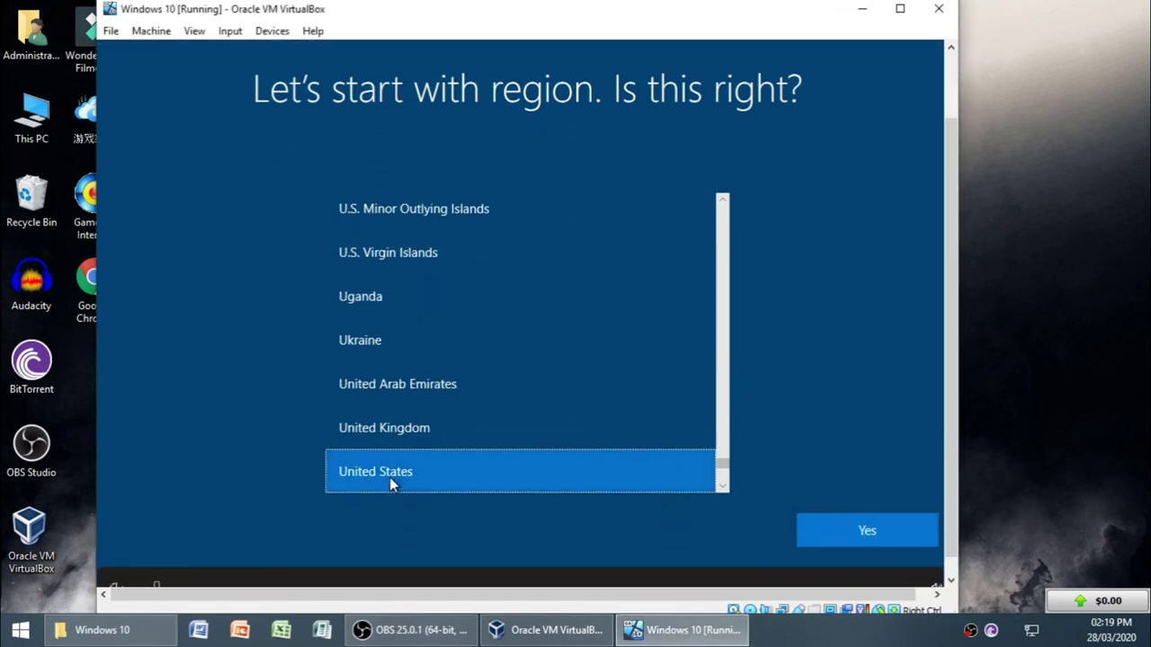
left_click(864, 531)
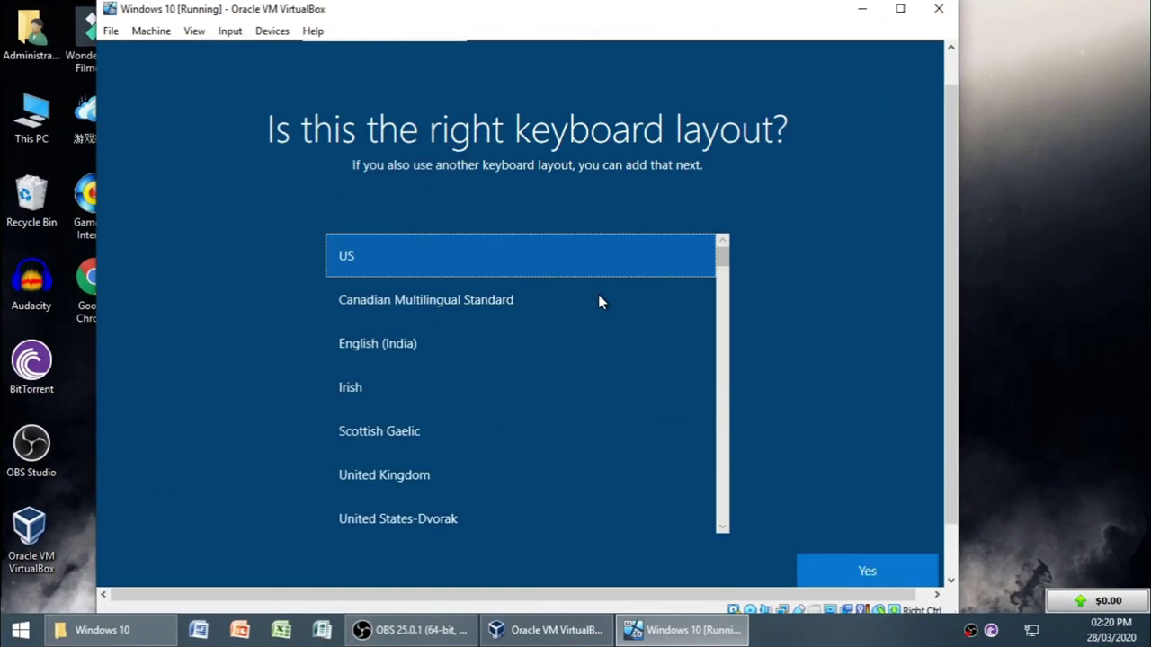
left_click_drag(953, 249, 948, 309)
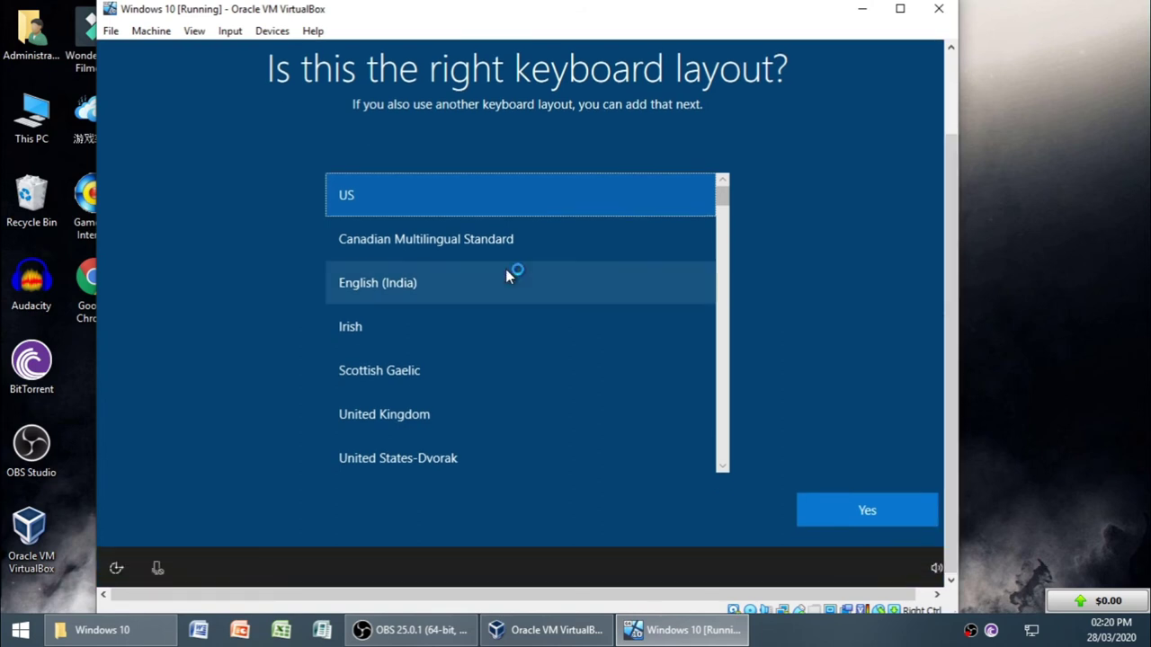
left_click(854, 509)
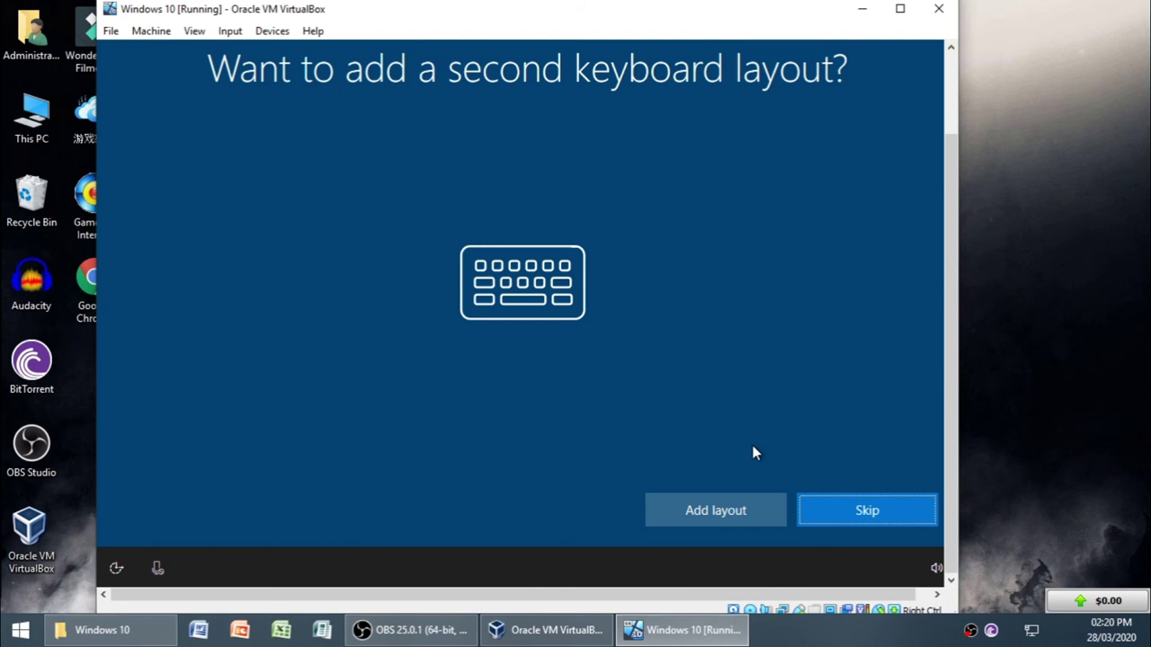
left_click(849, 512)
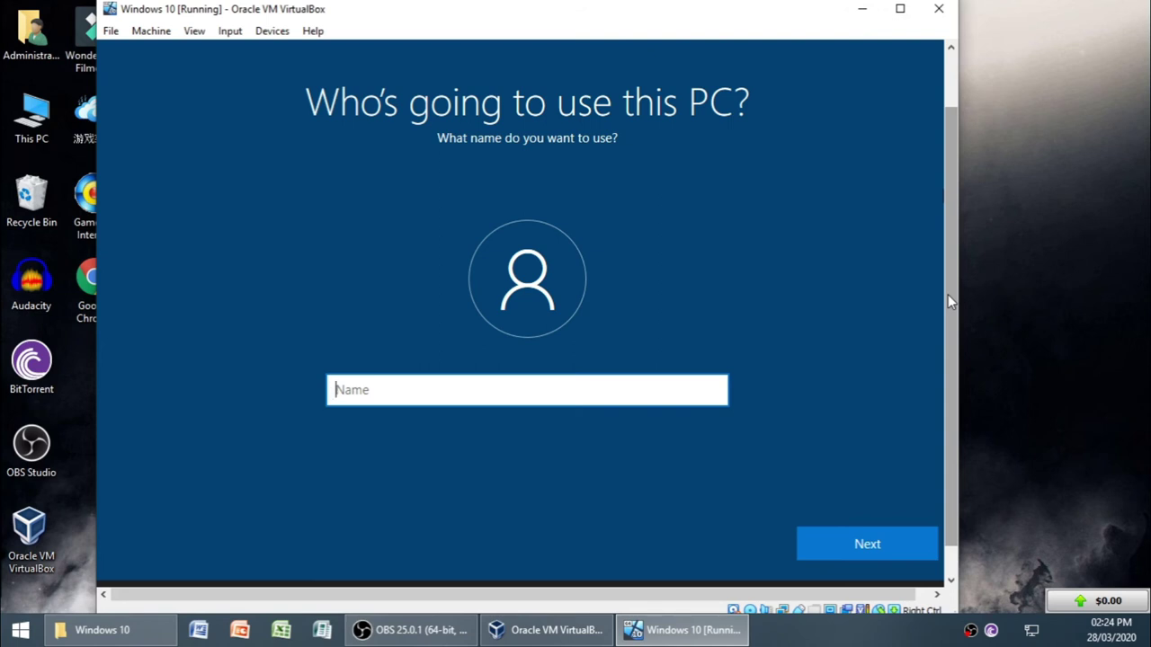
- Name the PC's user account Beta Test and leave its password blank
type("Beta Test")
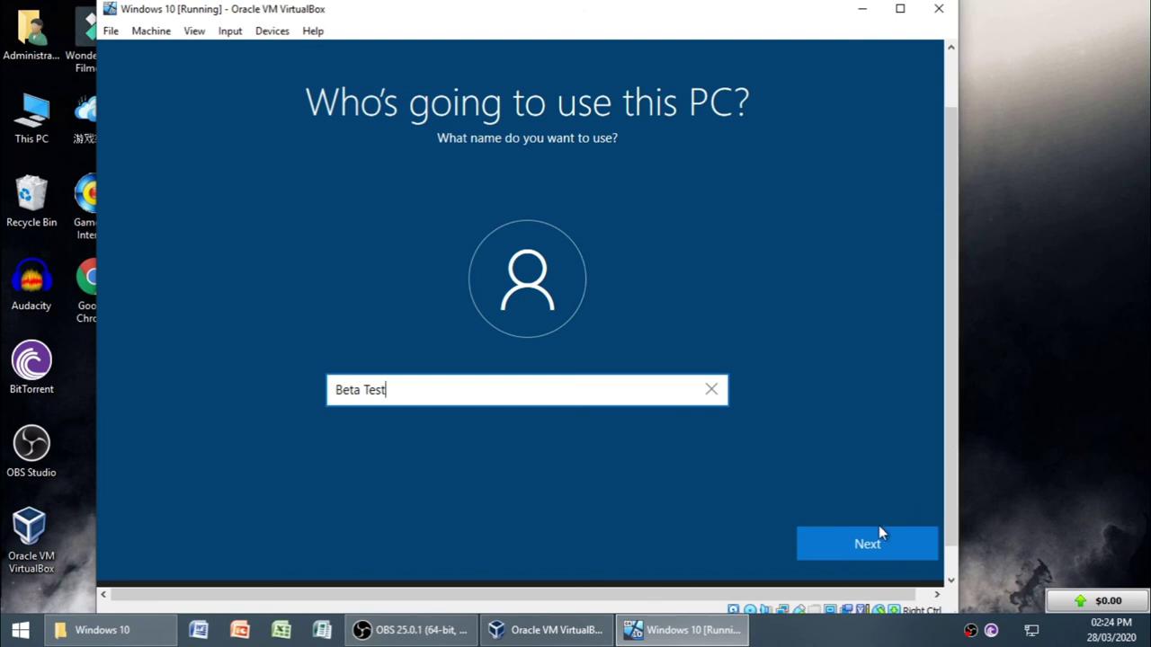
scroll(943, 501, "down", 2)
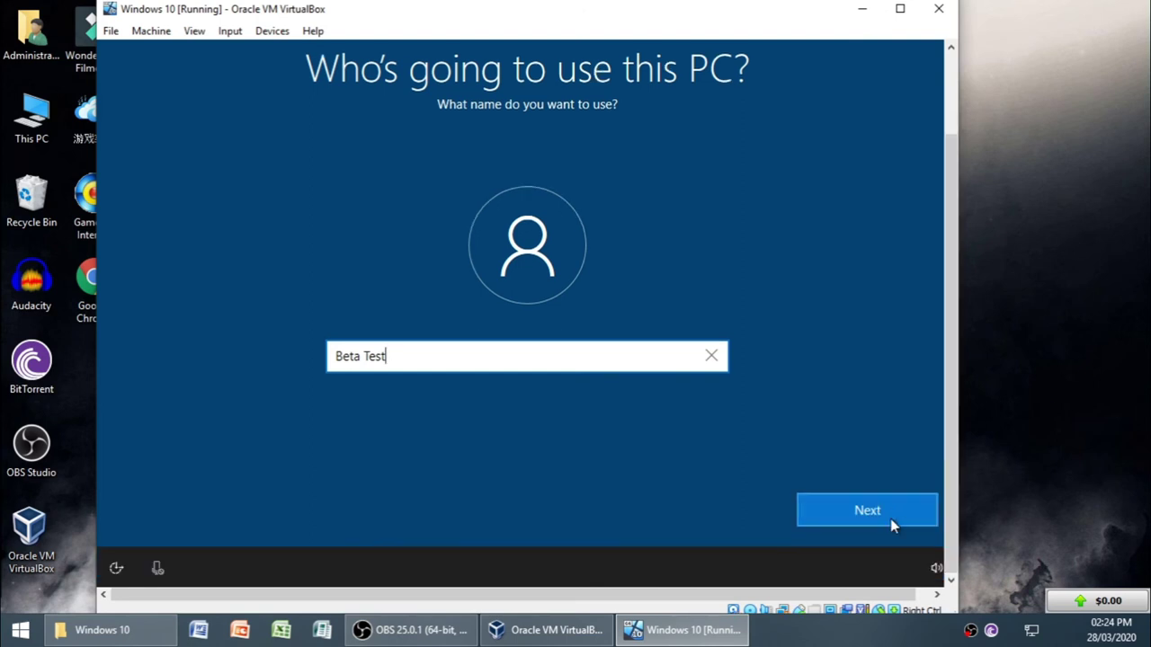
left_click(869, 509)
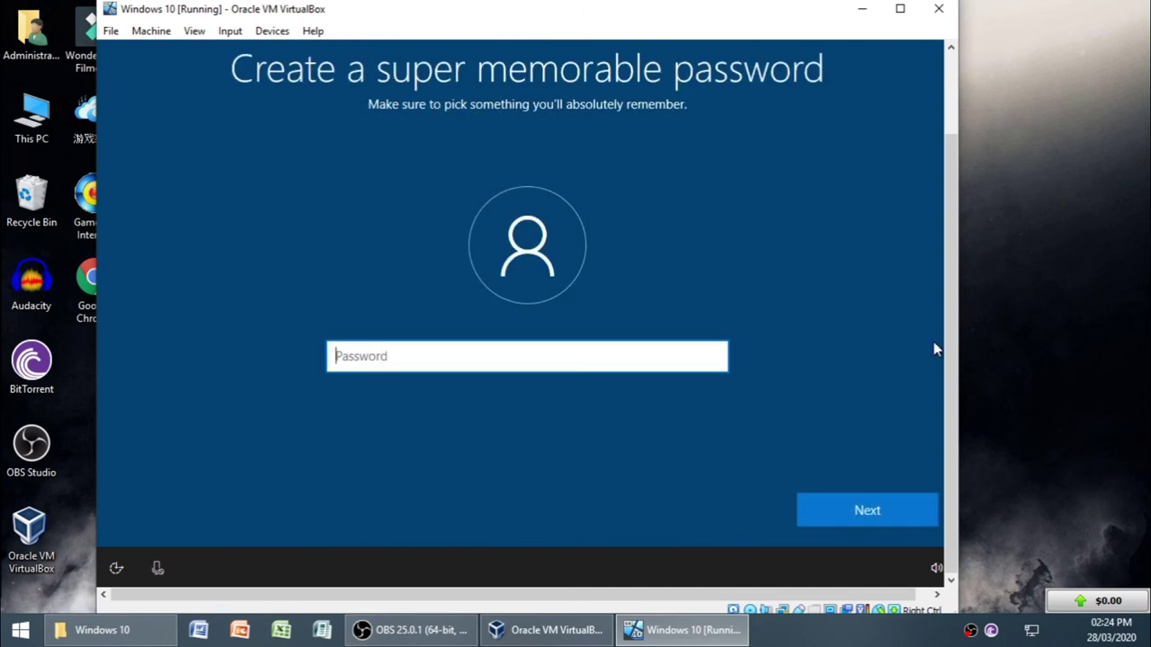
mouse_move(951, 357)
left_mouse_down()
mouse_move(962, 294)
mouse_move(963, 347)
left_mouse_up()
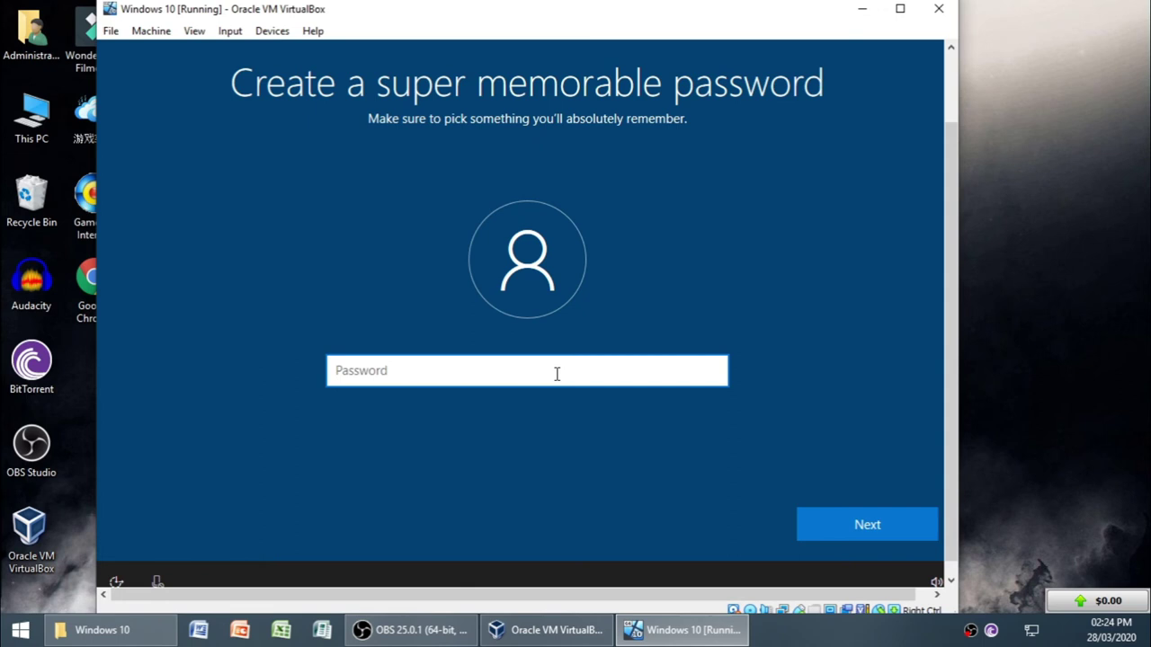
left_click(864, 532)
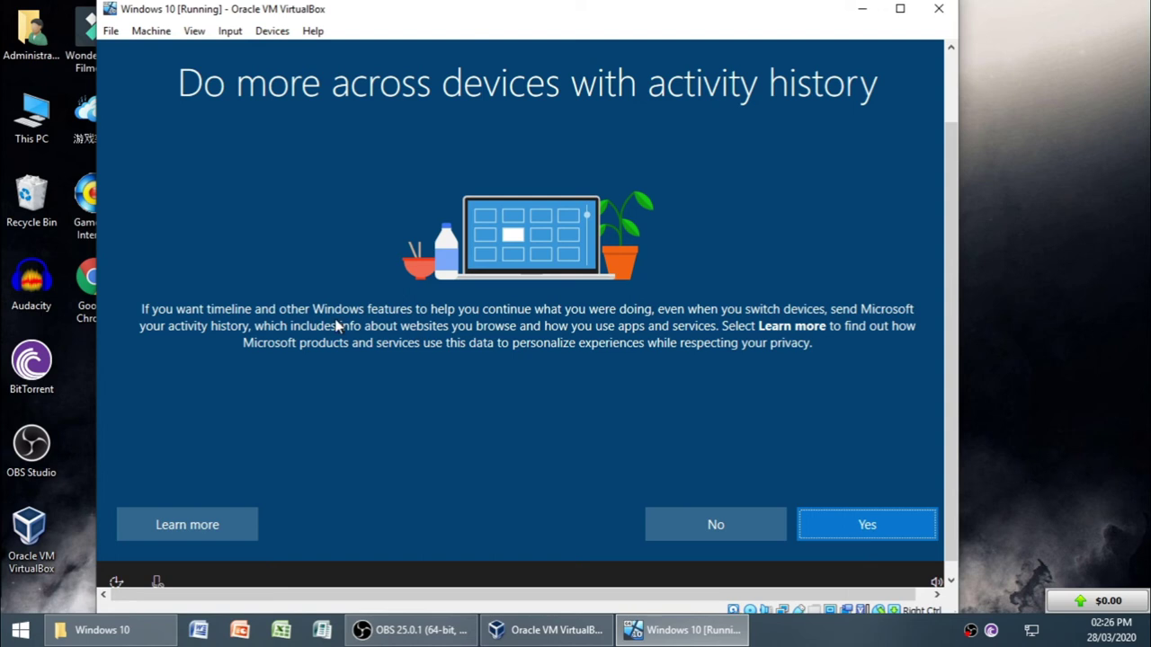
- Decline sending activity history to Microsoft for use across devices
scroll(953, 443, "down", 1)
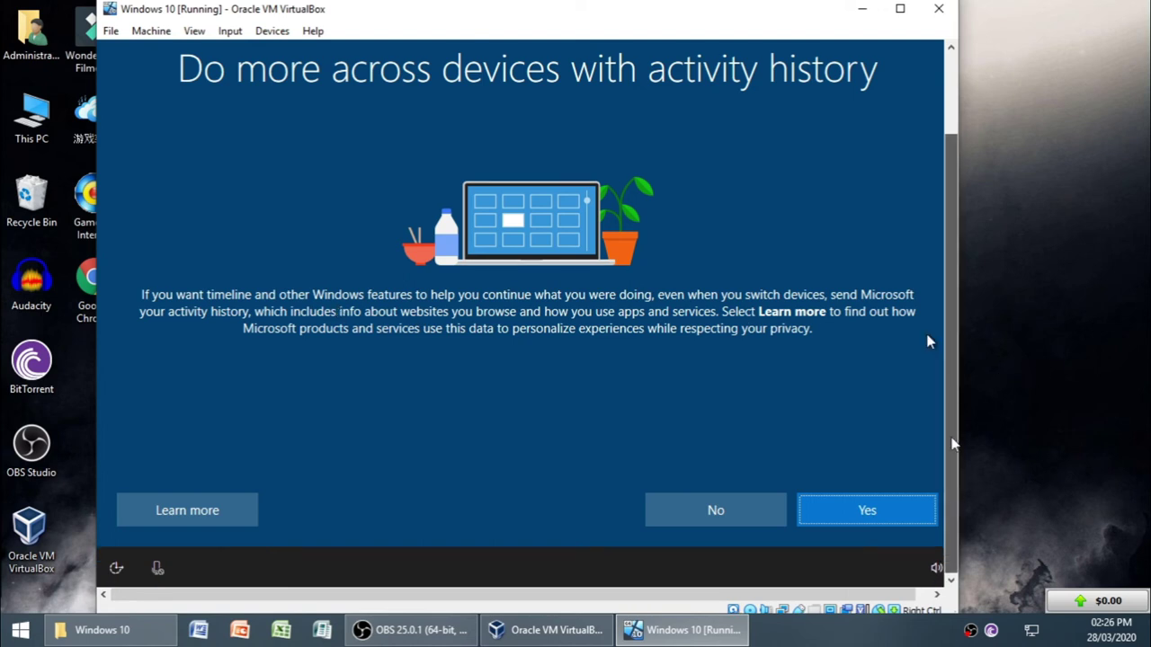
scroll(789, 598, "right", 1)
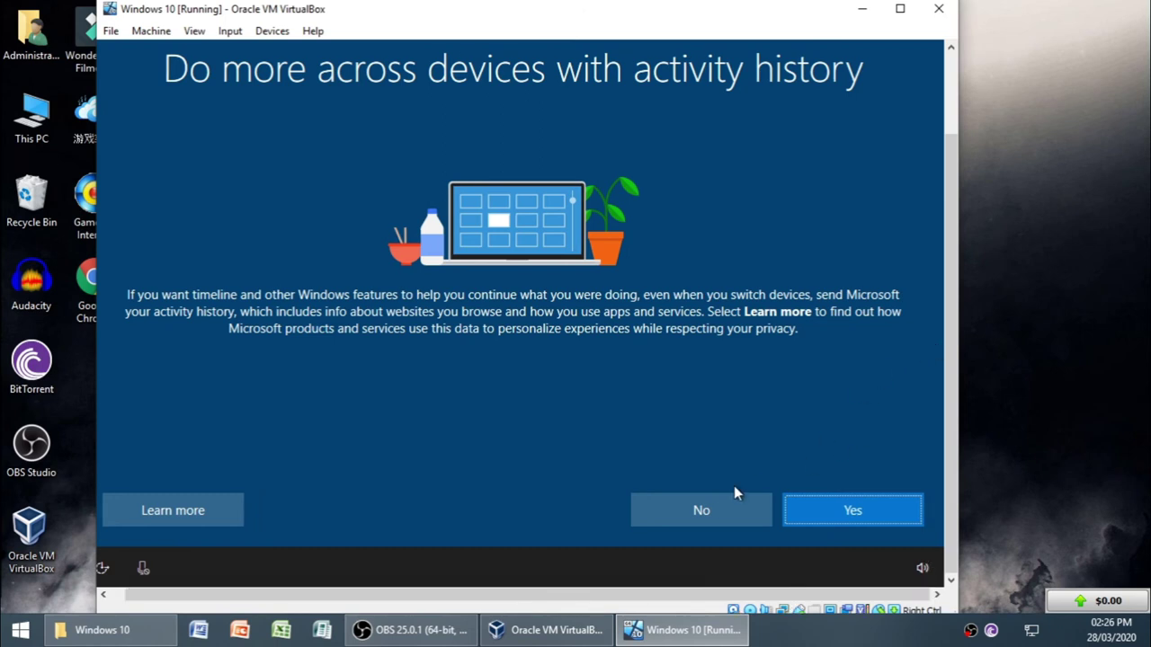
left_click(698, 508)
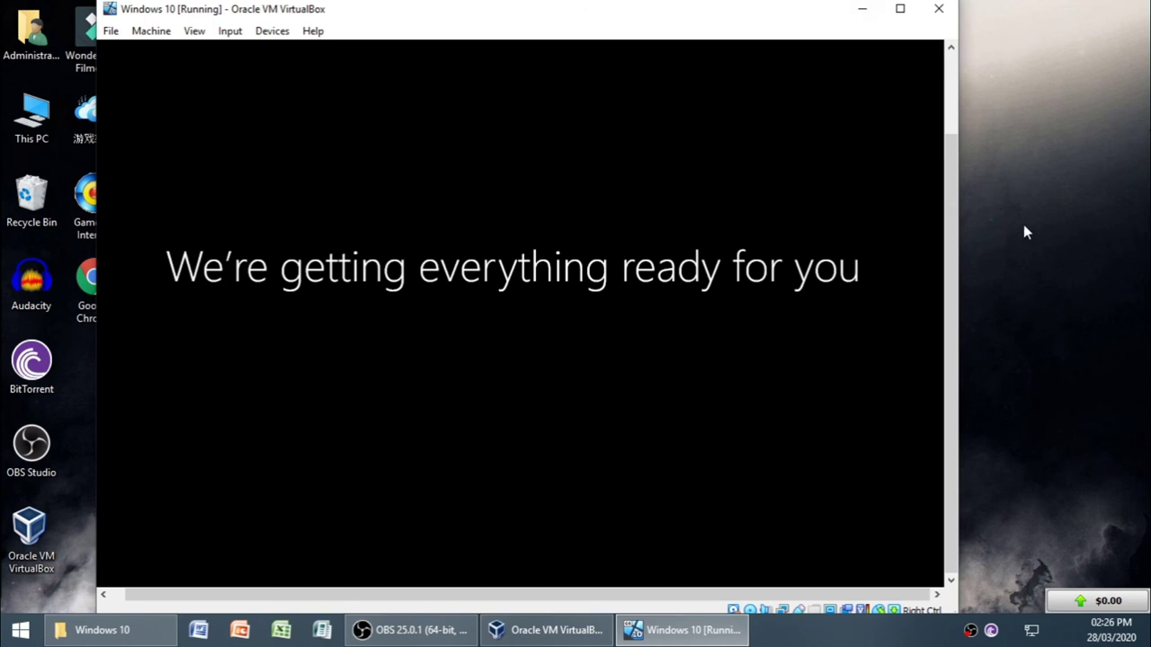
scroll(944, 329, "up", 3)
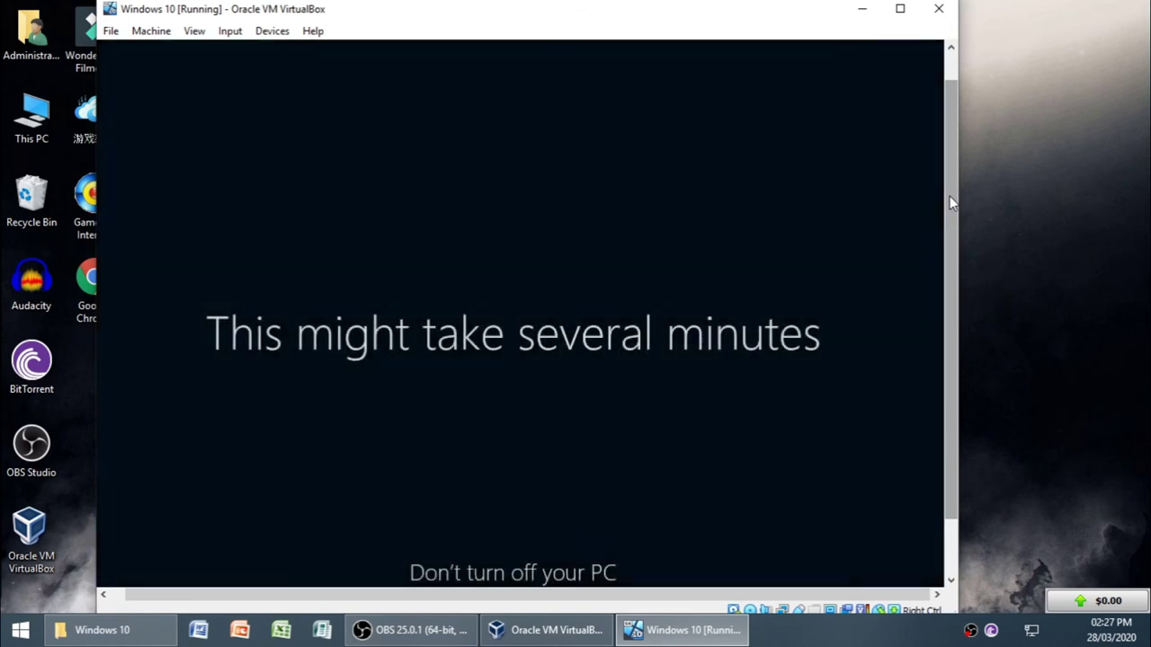
scroll(950, 201, "down", 2)
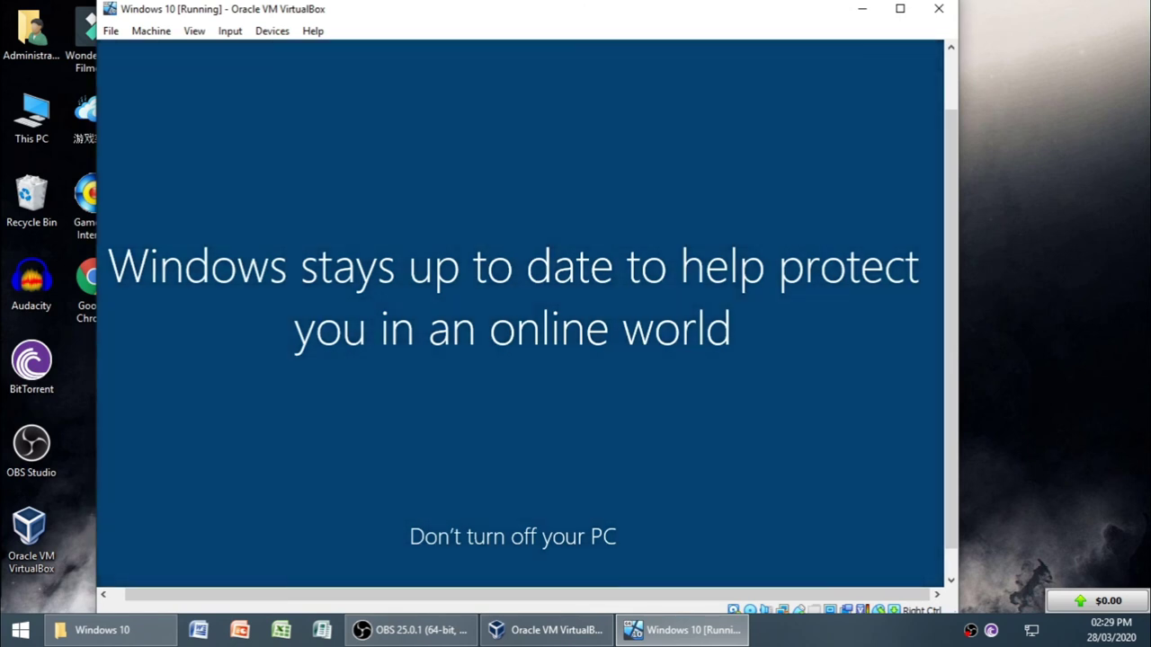
left_click_drag(944, 351, 944, 312)
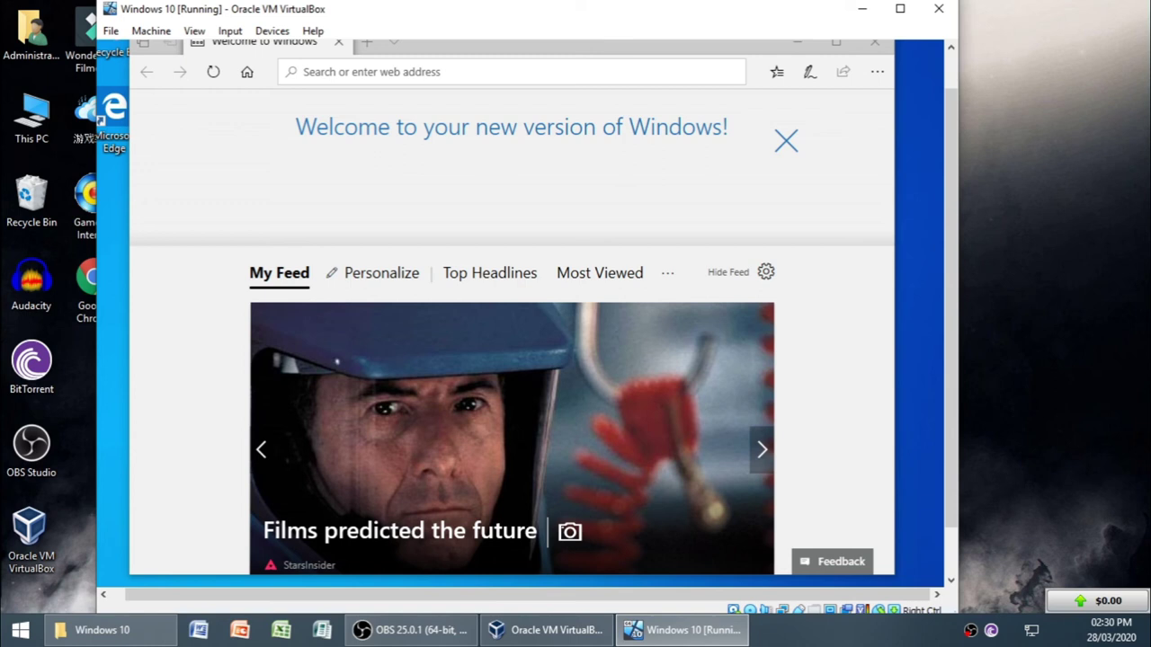
- Allow the new Windows installation to be discoverable by other PCs and devices on the network
scroll(957, 261, "down", 1)
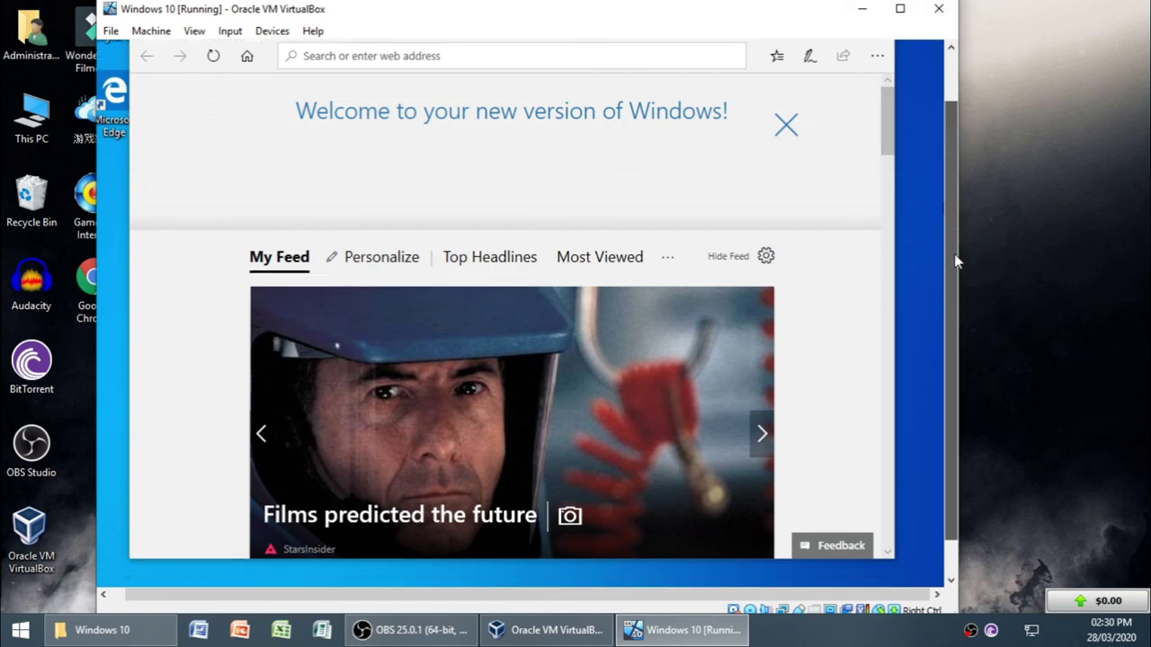
left_click_drag(957, 261, 957, 342)
left_click_drag(965, 268, 973, 172)
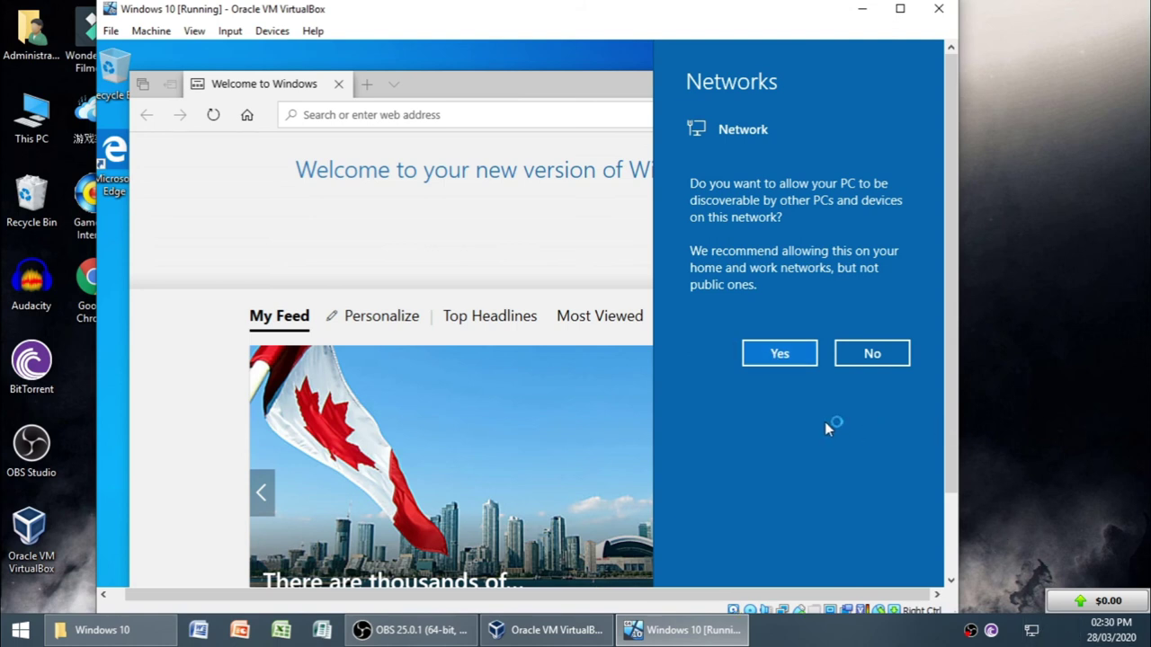
left_click(779, 351)
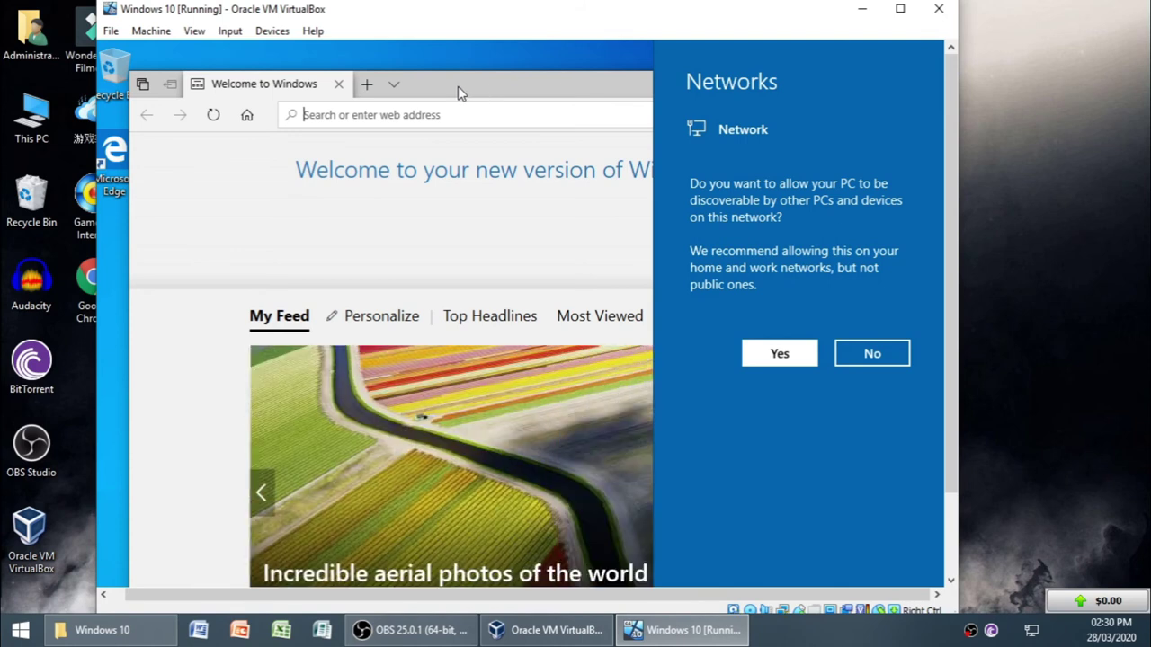
left_click(772, 352)
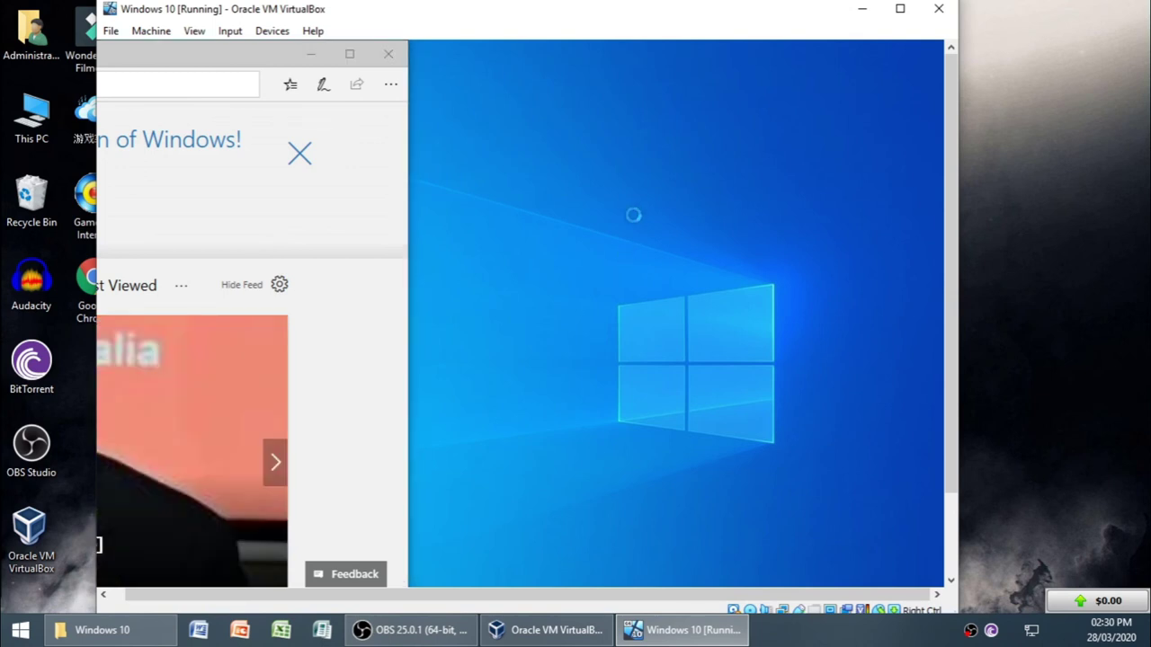
- Refresh the virtual machine's desktop and check the date and time shown by its clock
right_click(698, 200)
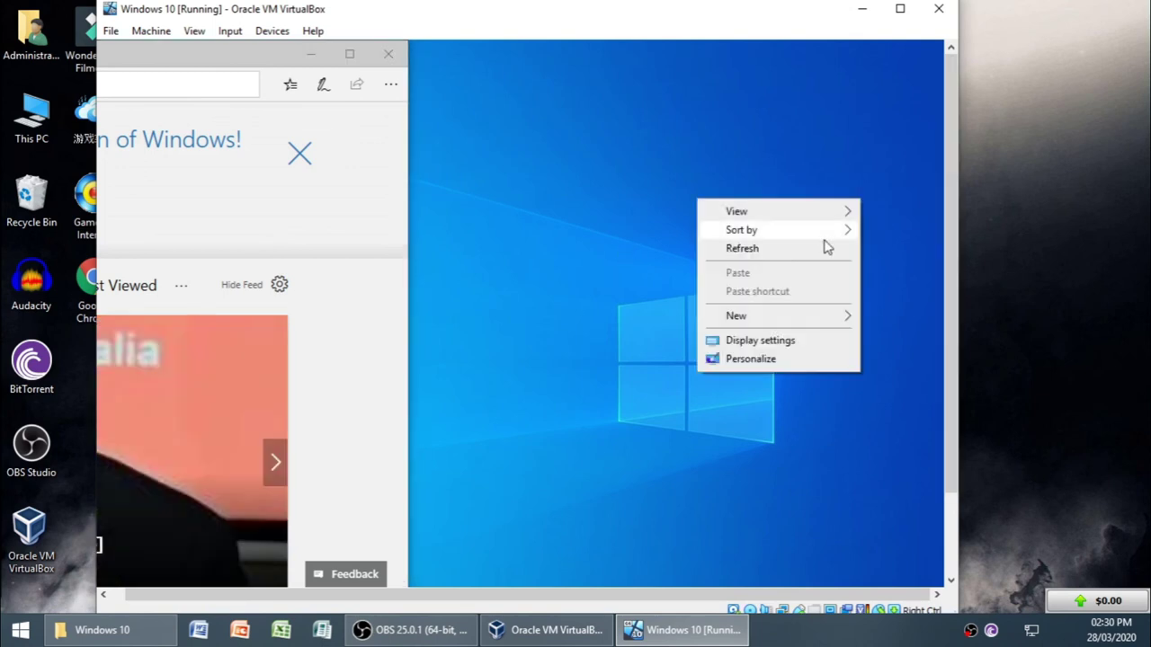
left_click(763, 251)
scroll(950, 260, "down", 2)
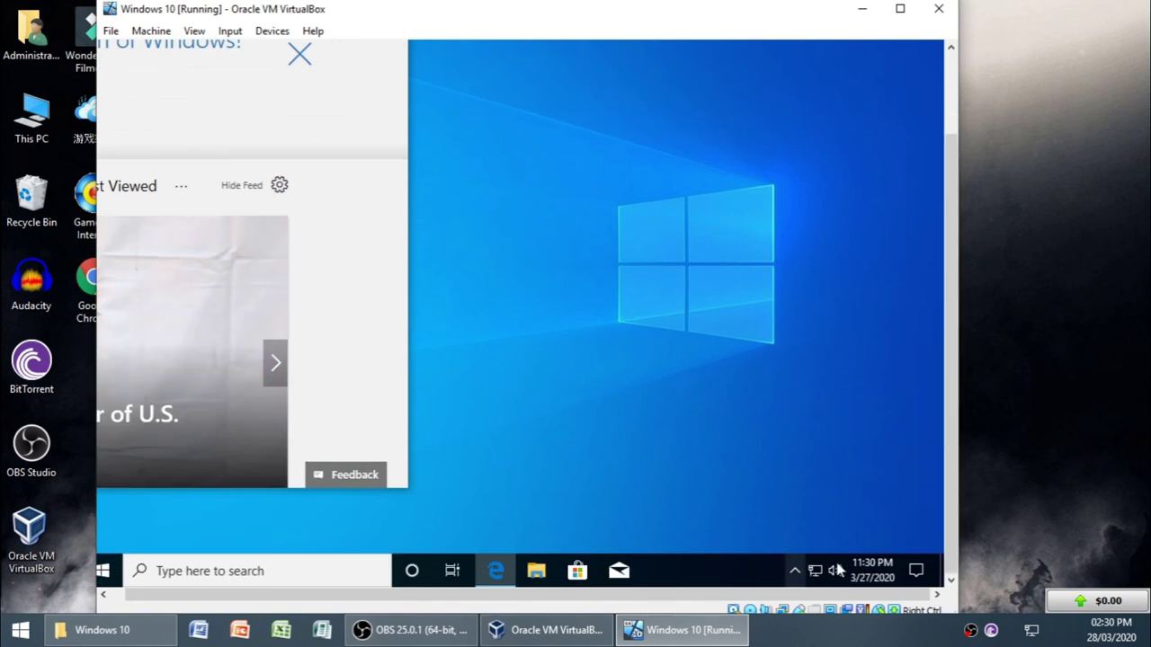
mouse_move(871, 572)
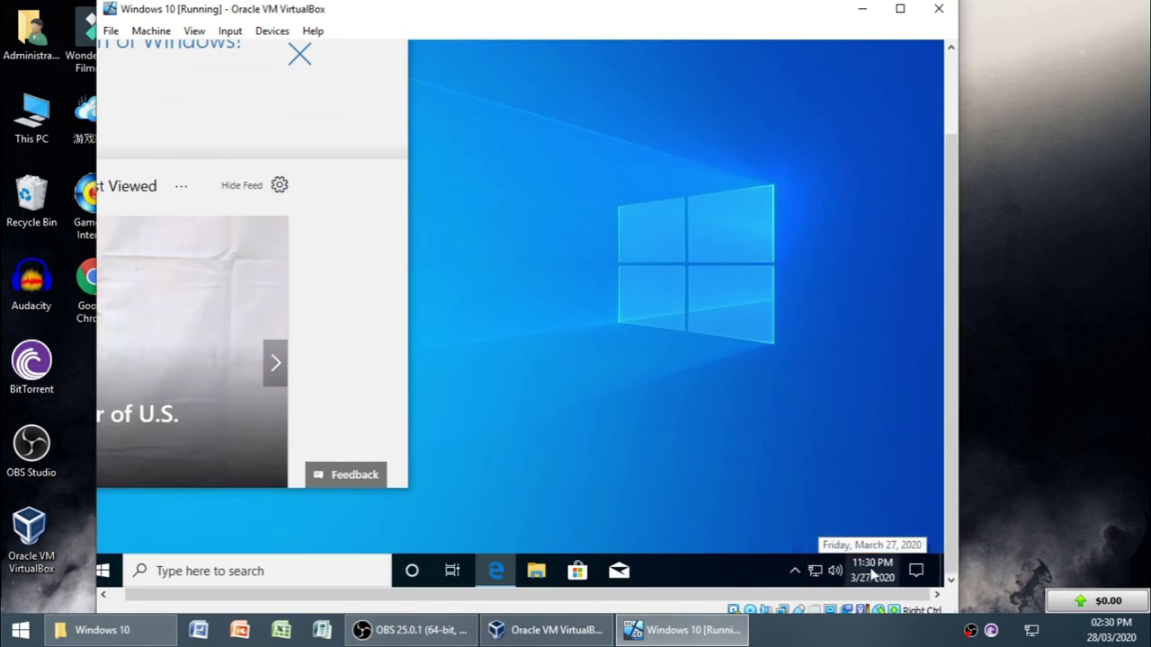
left_click_drag(780, 594, 581, 593)
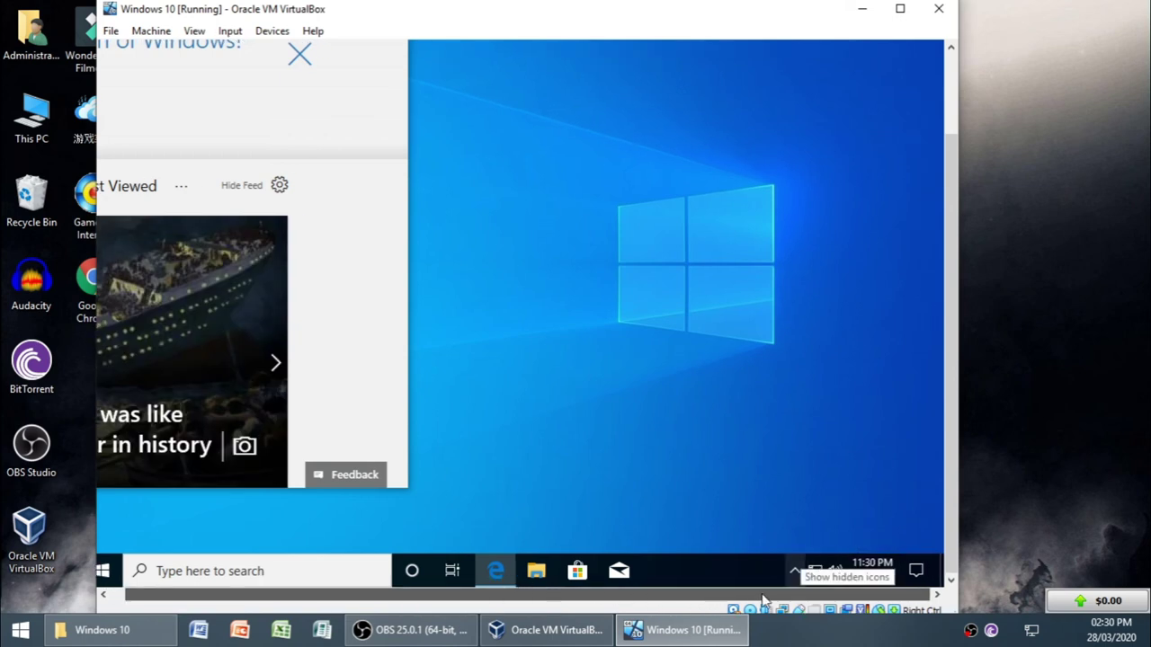
mouse_move(874, 569)
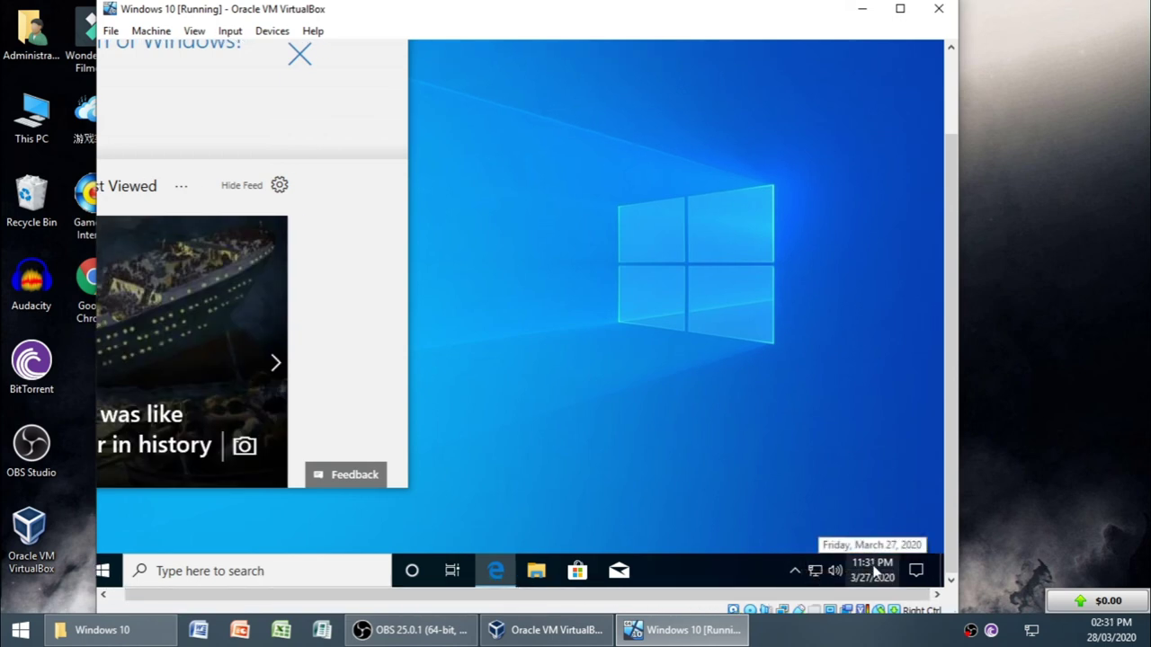
left_click_drag(952, 467, 943, 376)
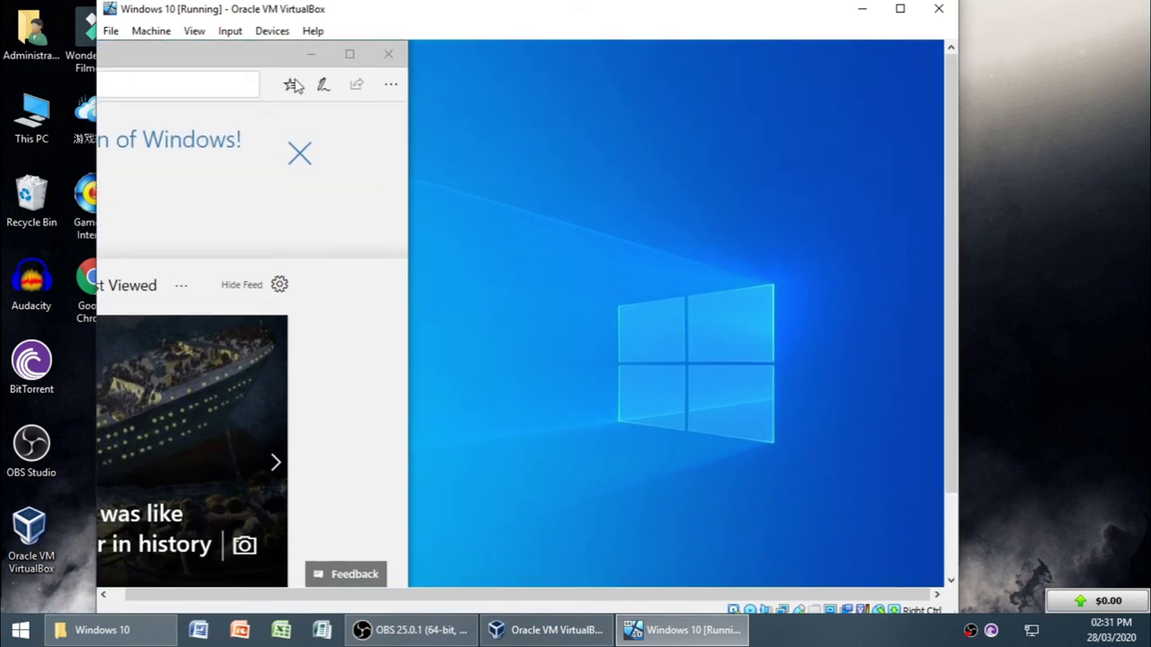
- Close the Microsoft Edge welcome window and refresh the virtual machine's desktop
left_click(391, 57)
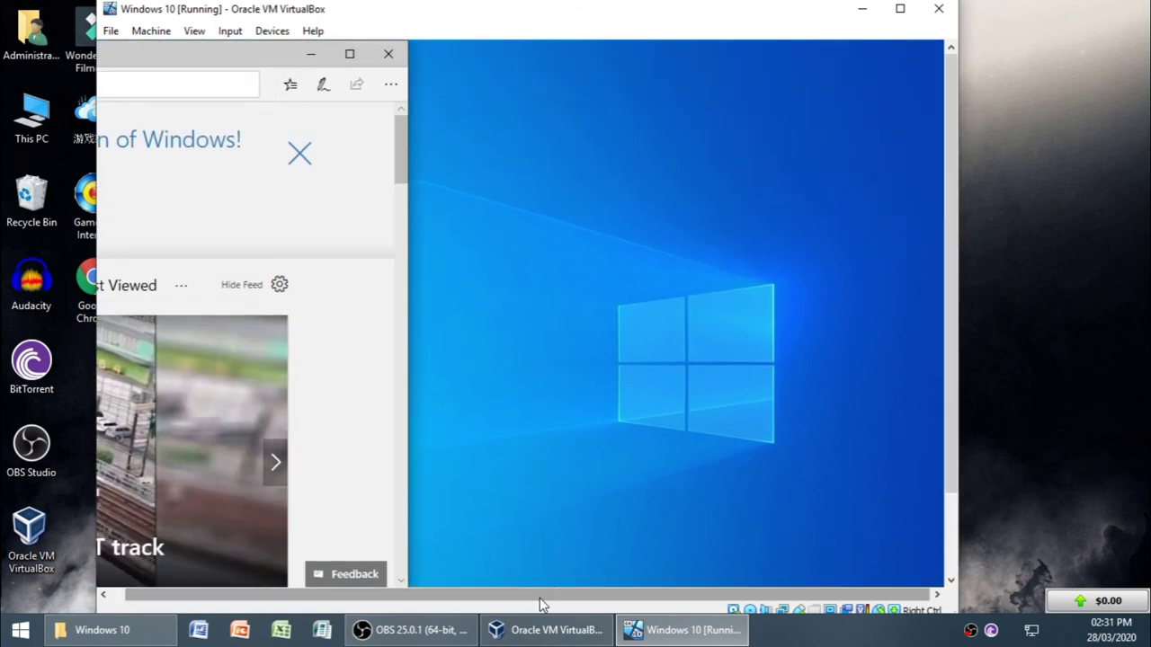
left_click_drag(541, 596, 307, 577)
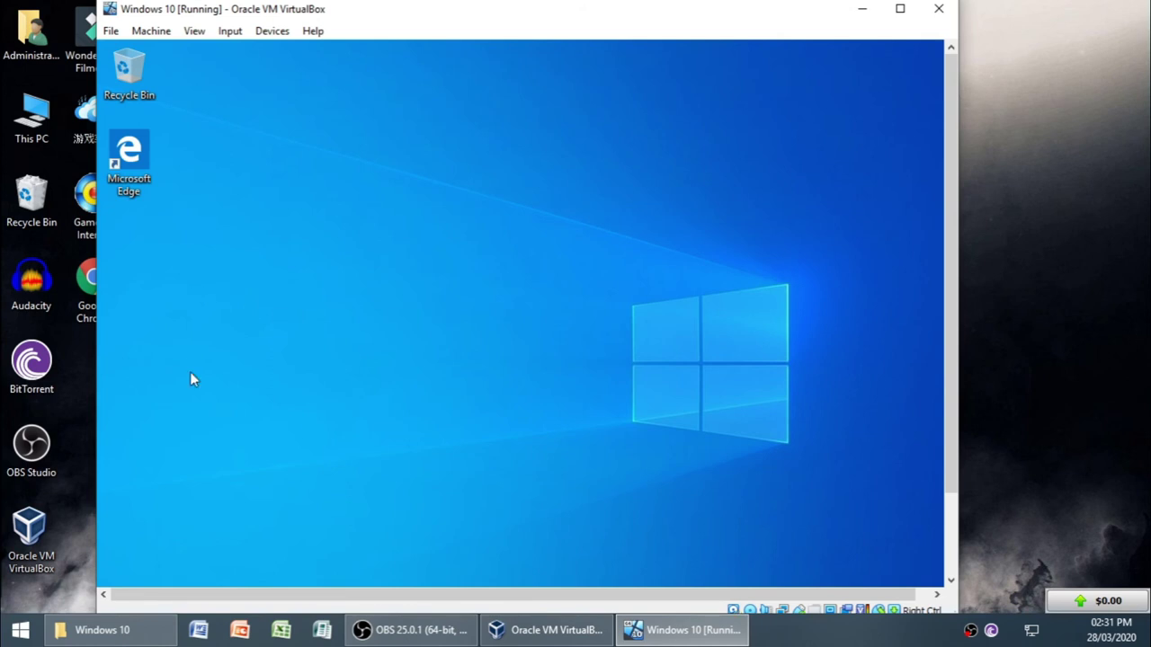
left_click_drag(949, 362, 949, 447)
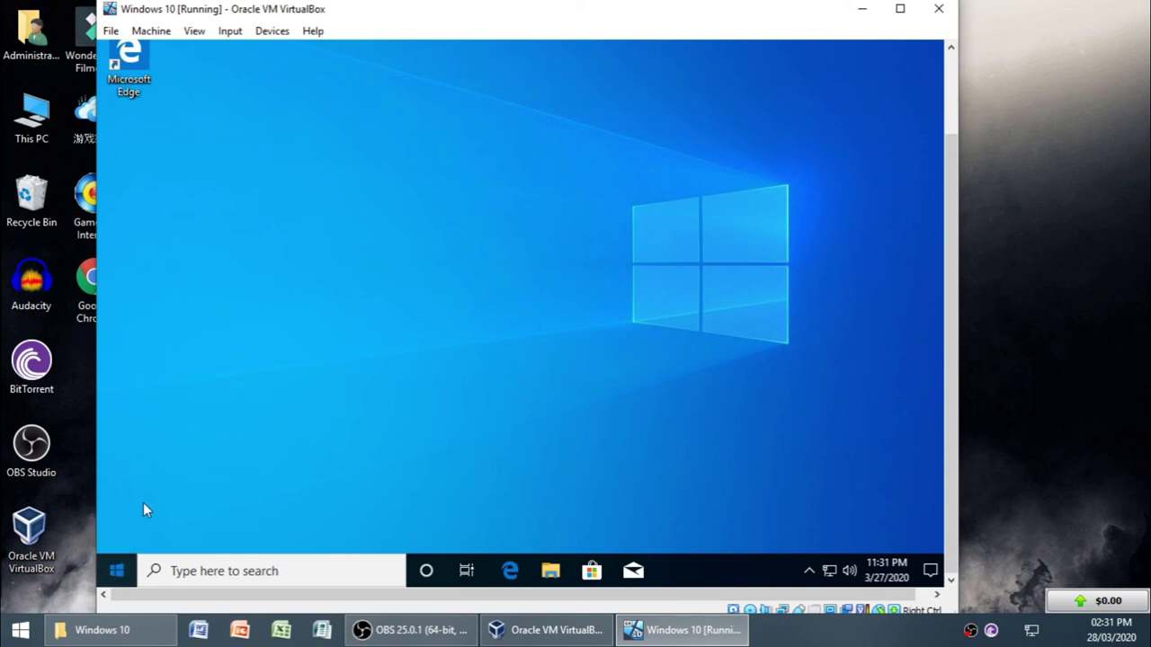
right_click(315, 306)
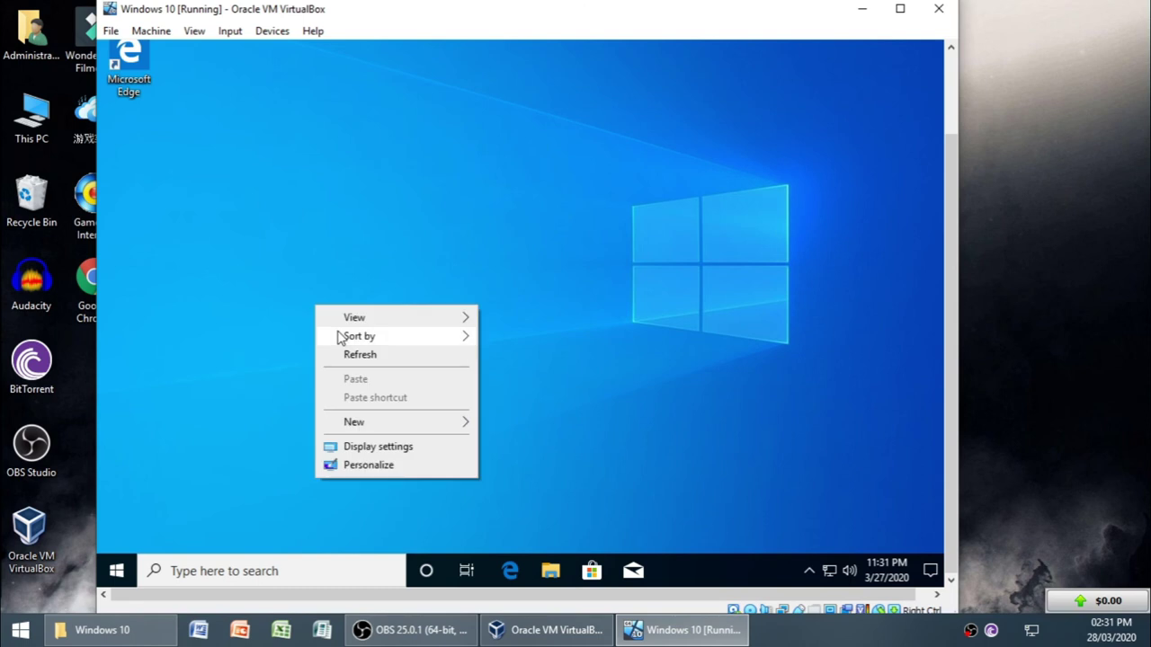
left_click(358, 354)
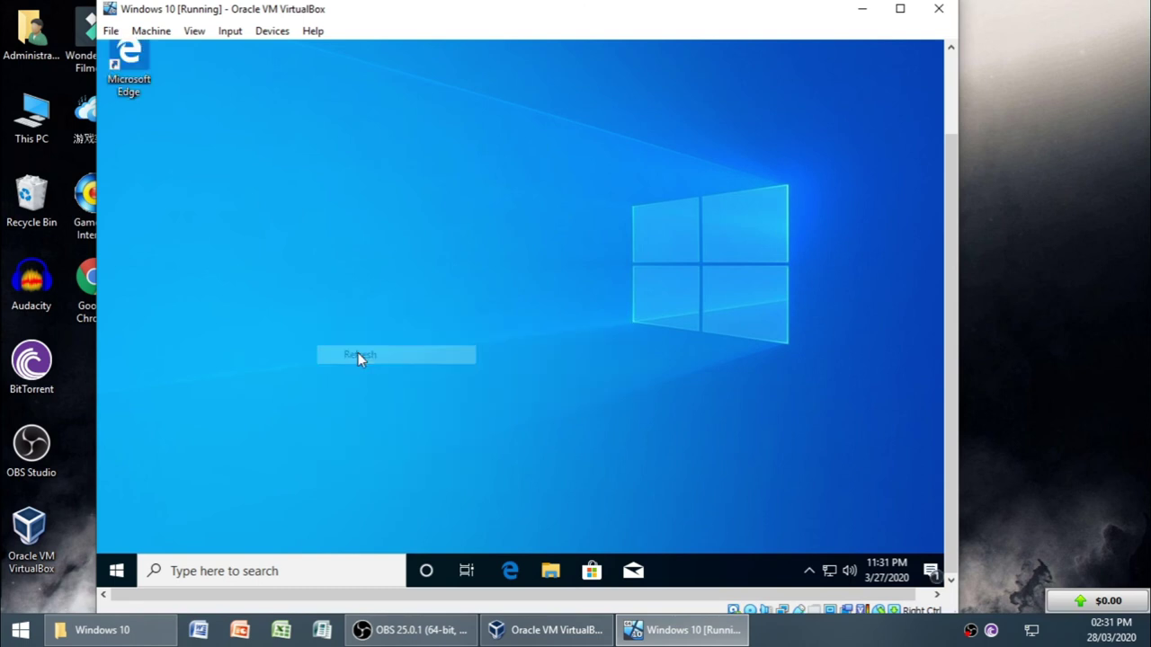
- Open Task Manager in the virtual machine with full details and check its app history and CPU performance
right_click(693, 572)
left_click(748, 483)
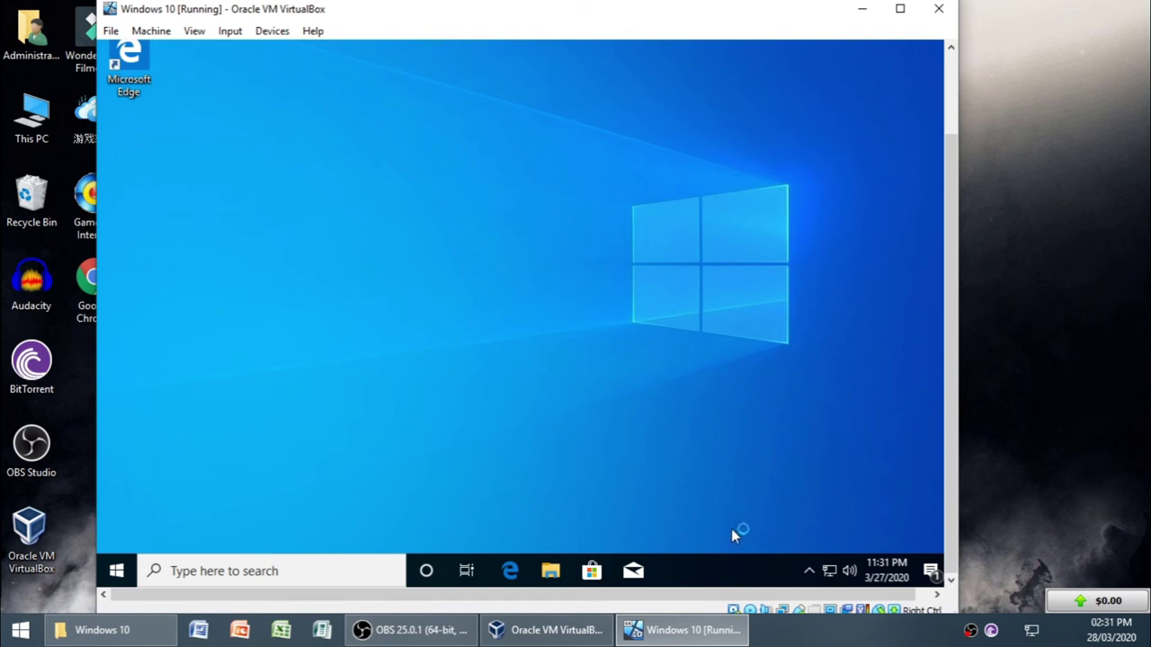
left_click_drag(945, 367, 947, 392)
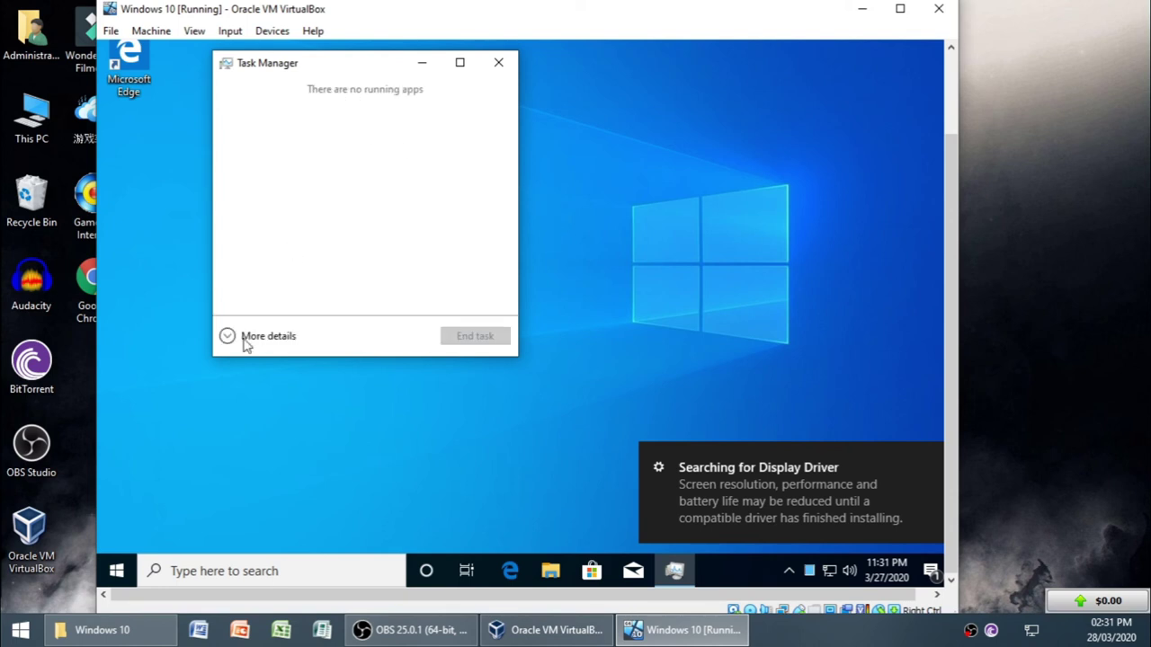
left_click(245, 338)
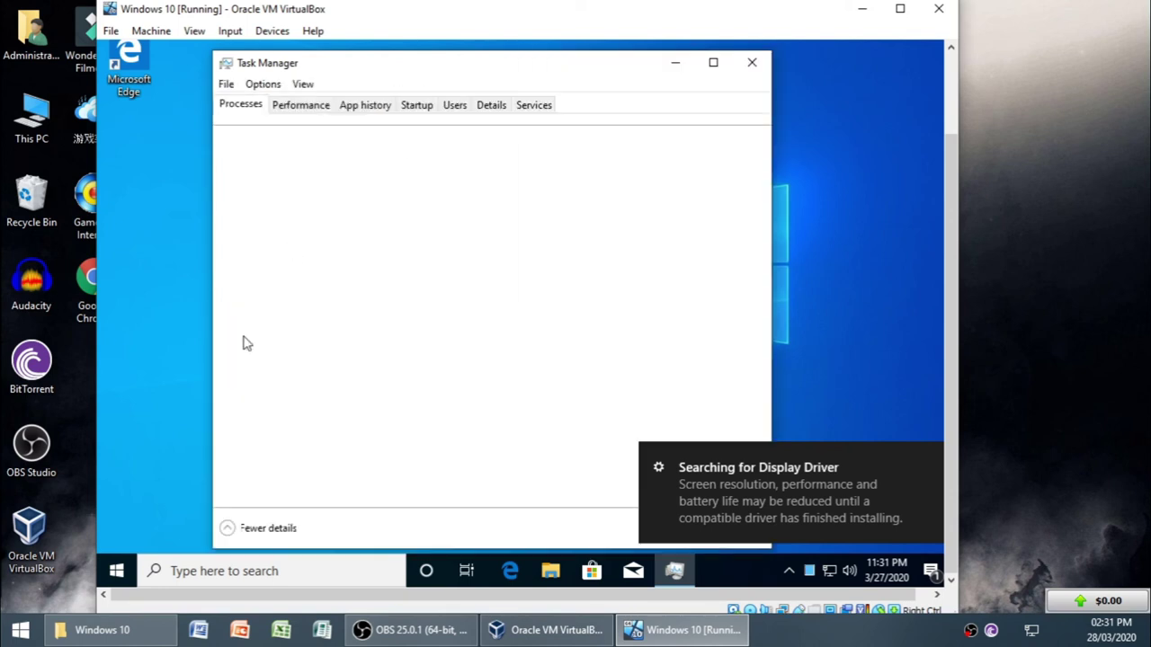
left_click(315, 110)
left_click(376, 110)
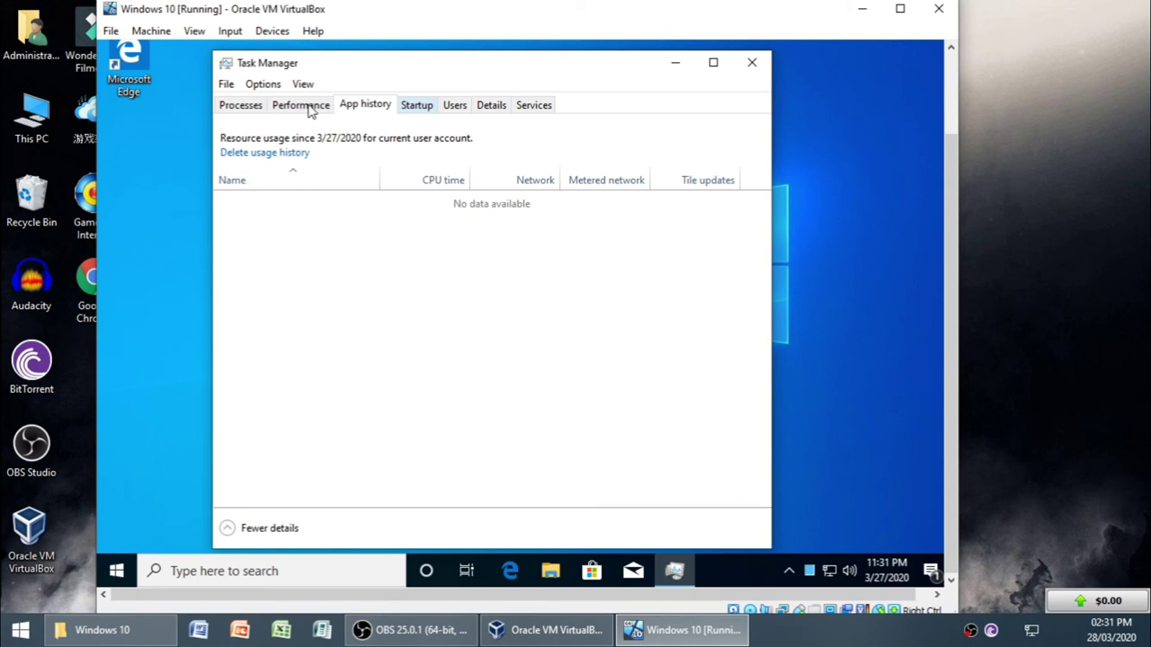
- Refresh the virtual machine's desktop and close Task Manager
right_click(854, 112)
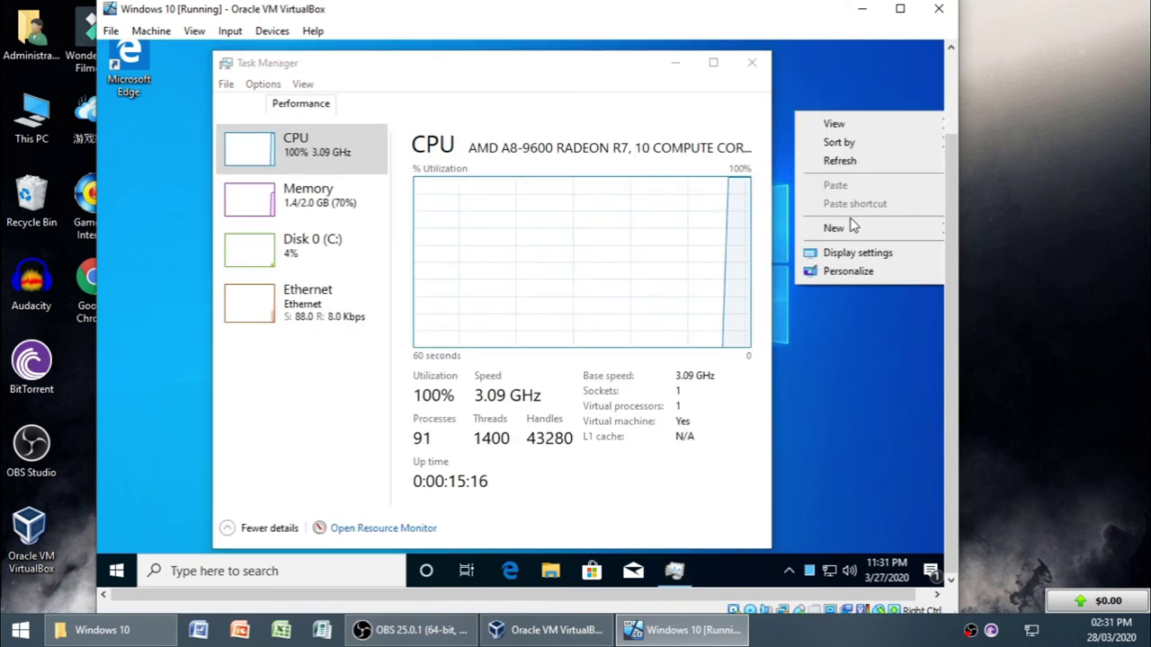
left_click(839, 160)
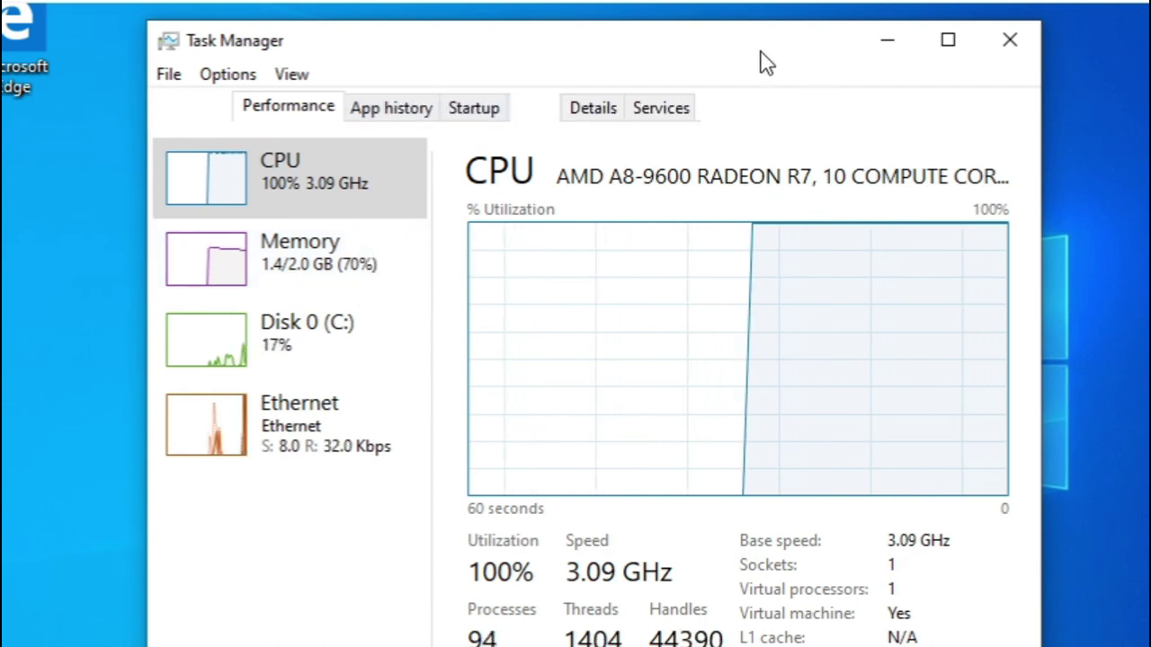
mouse_move(760, 54)
left_mouse_down()
mouse_move(742, 74)
mouse_move(745, 26)
mouse_move(745, 69)
left_mouse_up()
left_click(1006, 56)
right_click(644, 151)
left_click(684, 229)
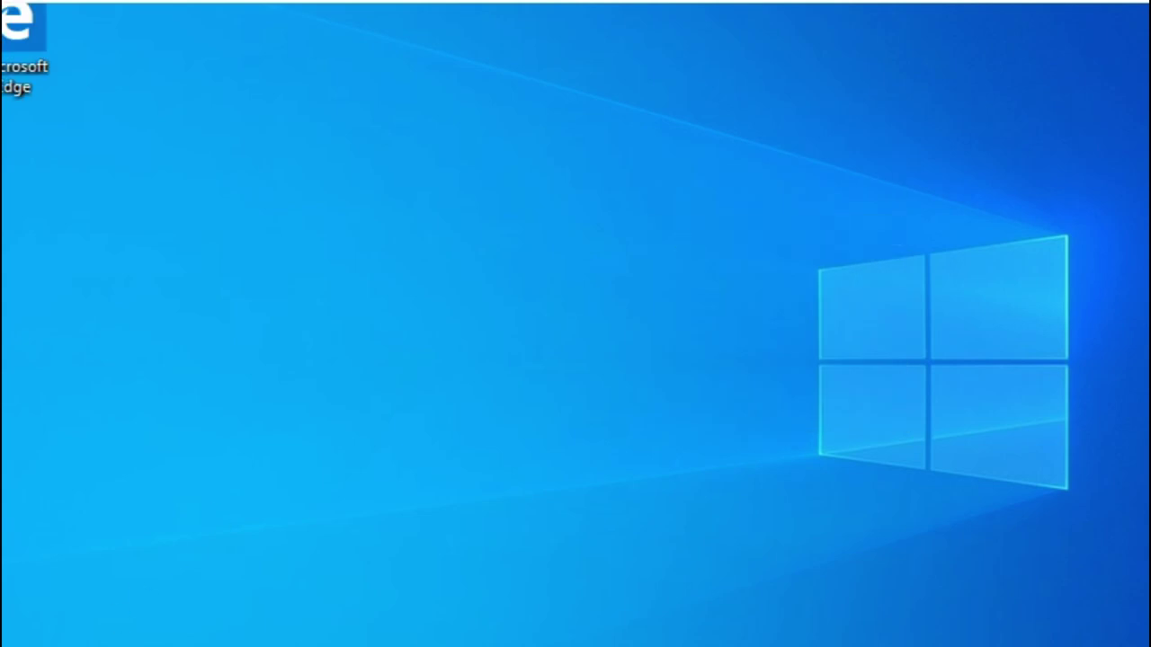
- Open Windows Settings in the virtual machine and maximize its window
key("super")
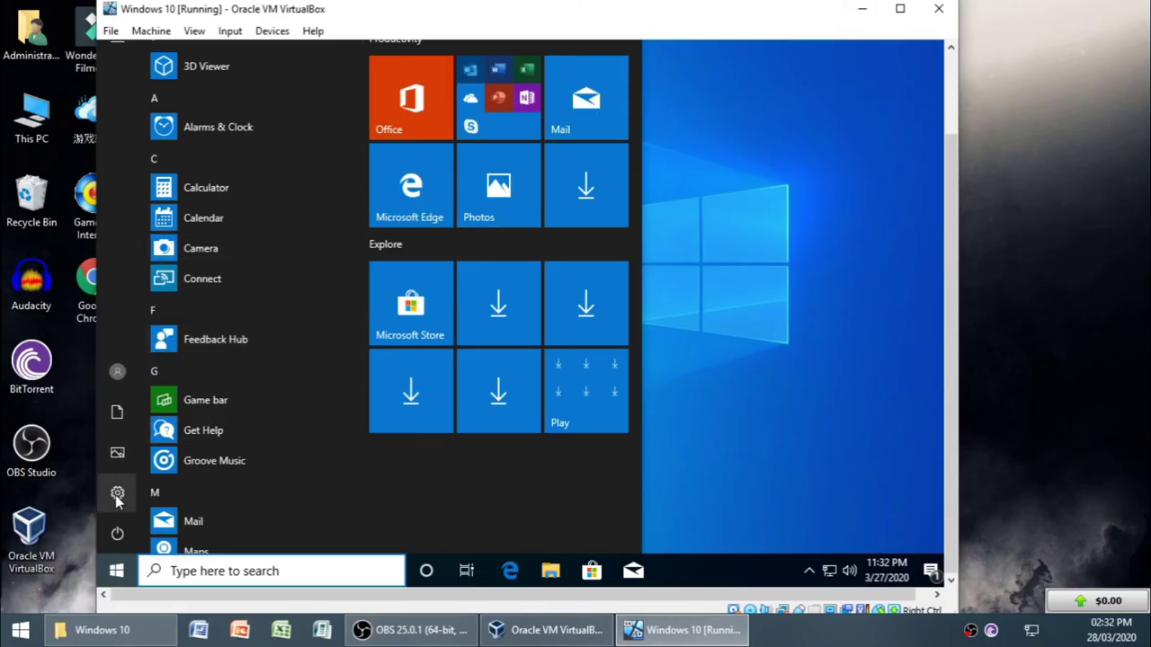
left_click(183, 574)
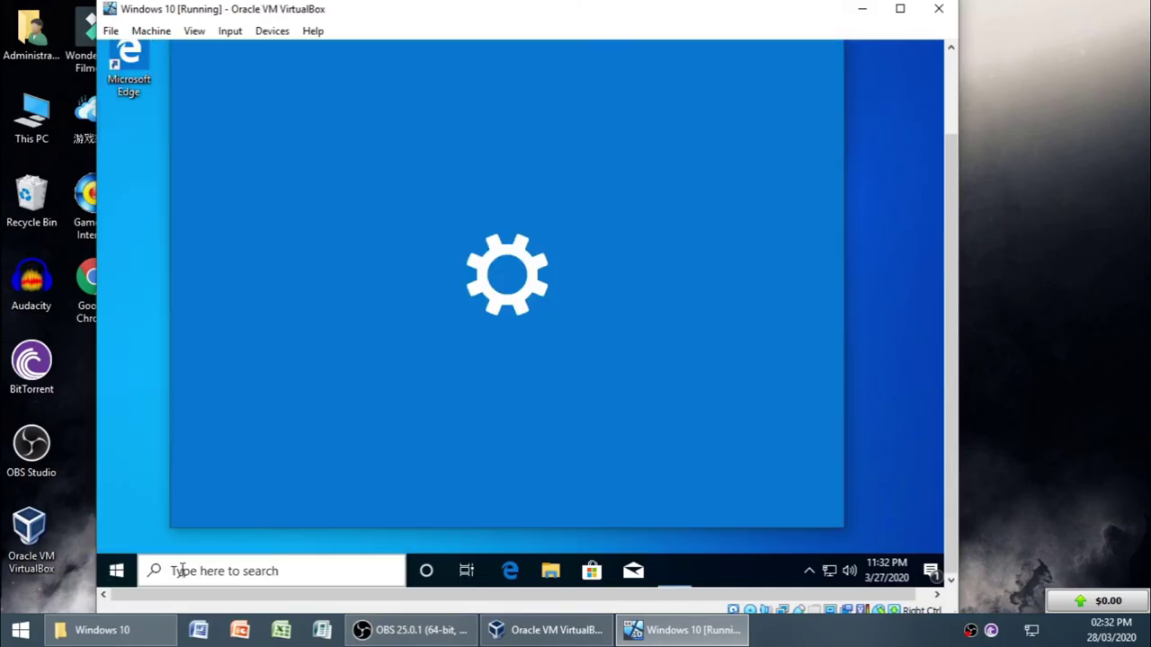
scroll(633, 192, "up", 2)
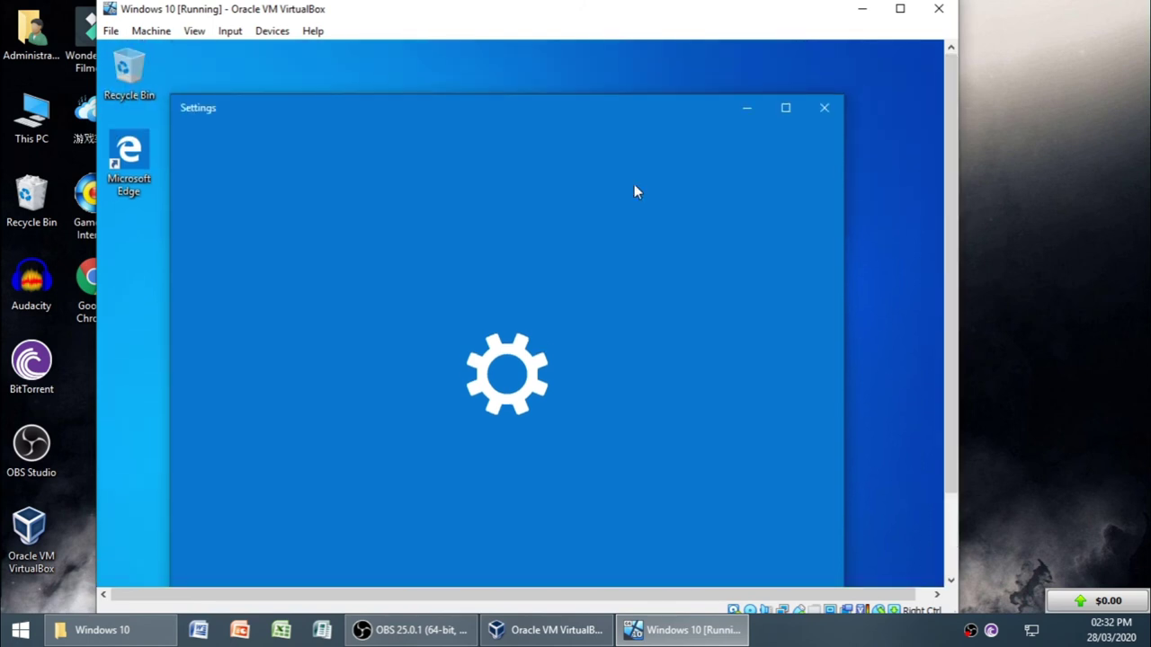
left_click_drag(567, 115, 588, 77)
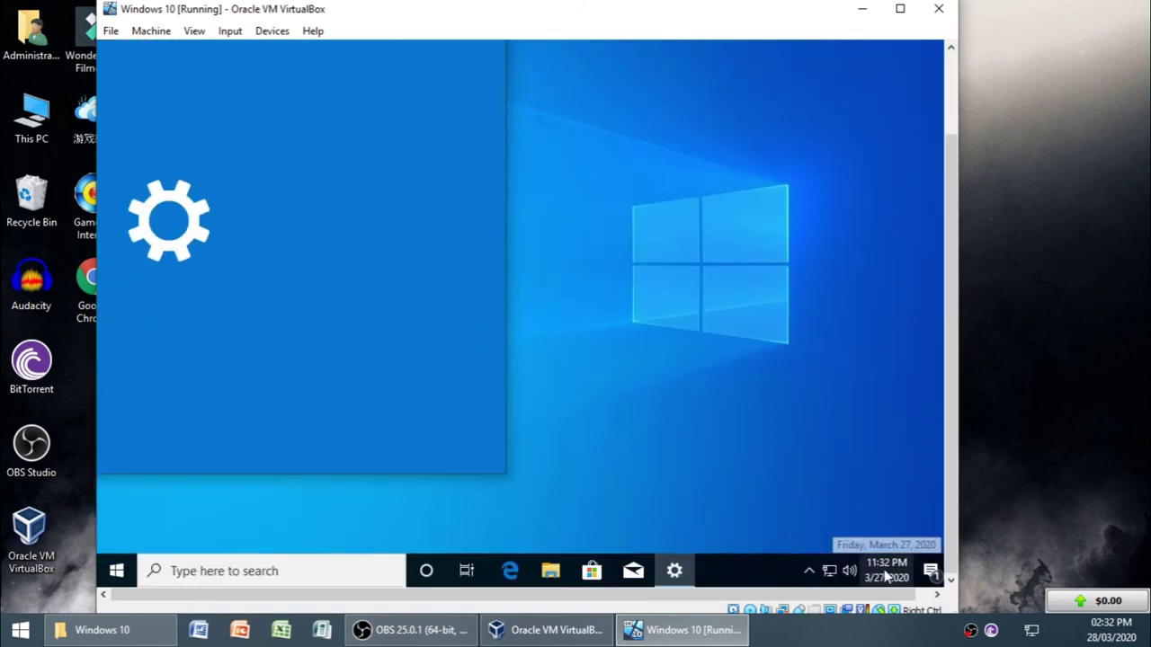
scroll(946, 185, "up", 2)
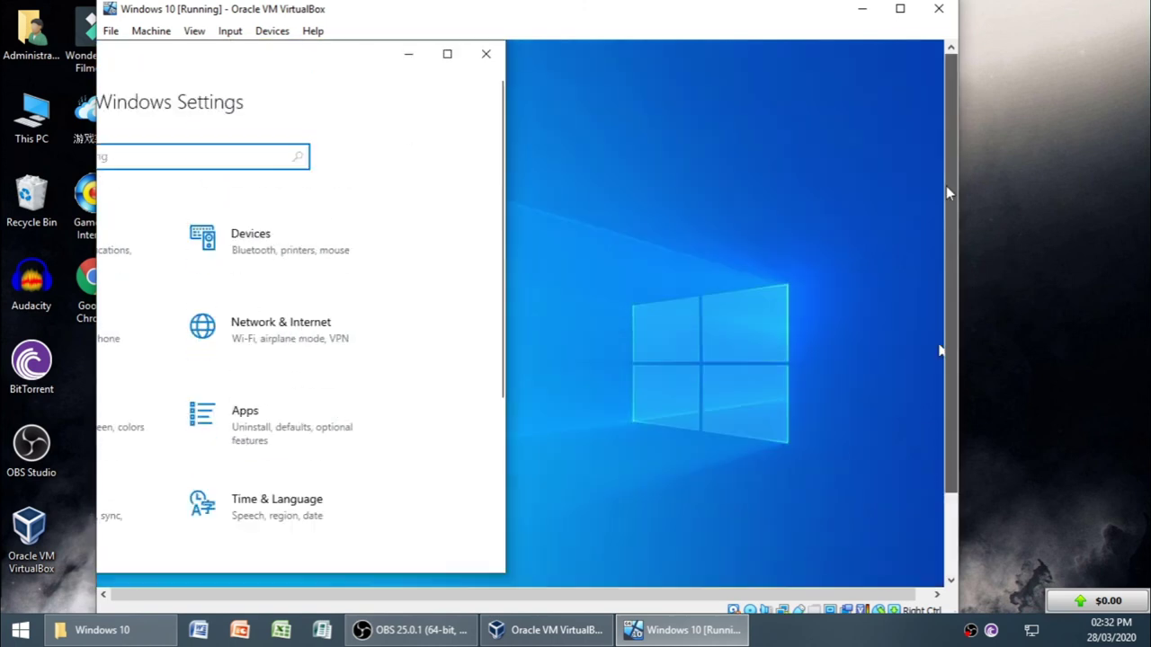
left_click(447, 53)
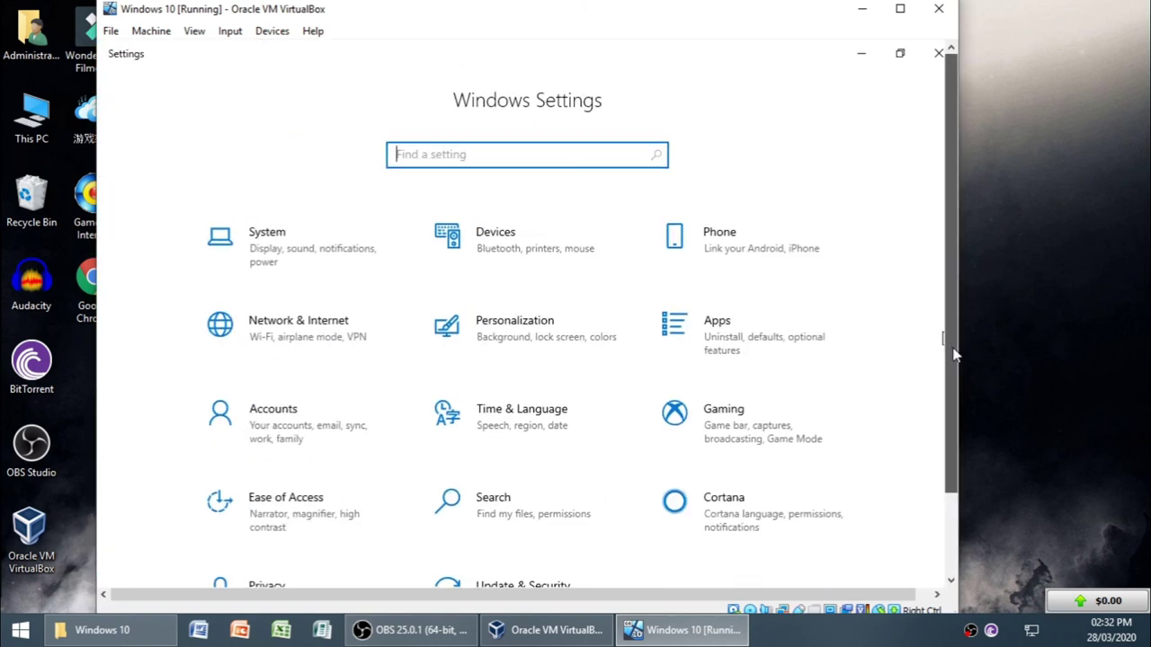
- Set the country or region to Singapore in the Time & Language settings
left_click_drag(954, 354, 954, 403)
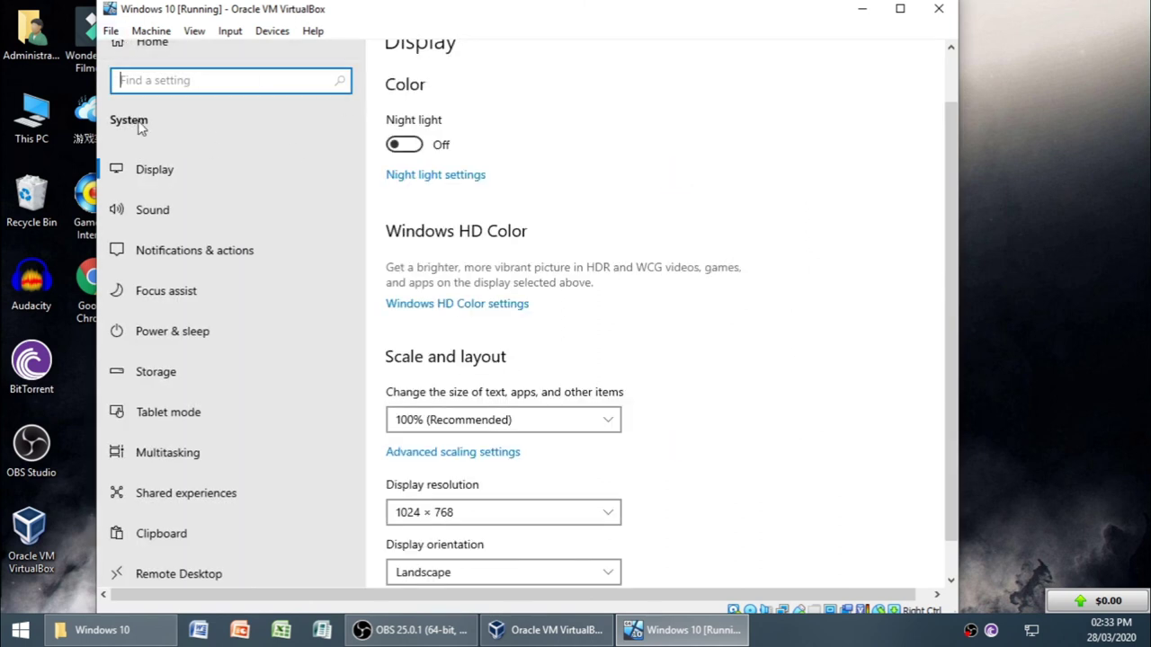
left_click(115, 50)
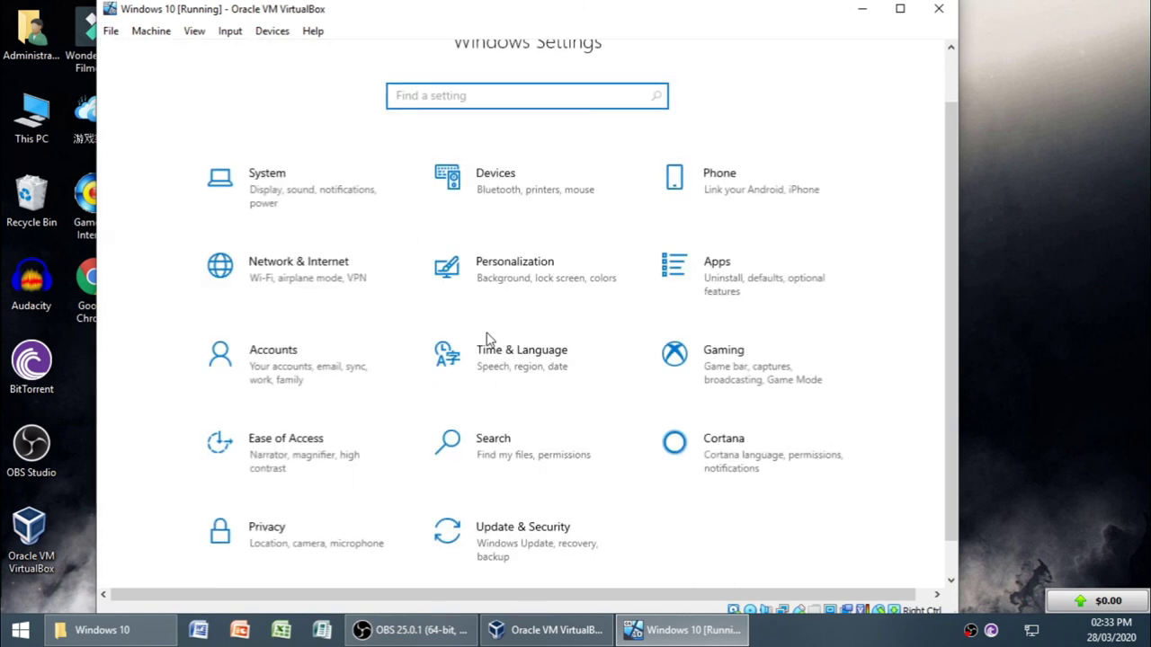
left_click(527, 364)
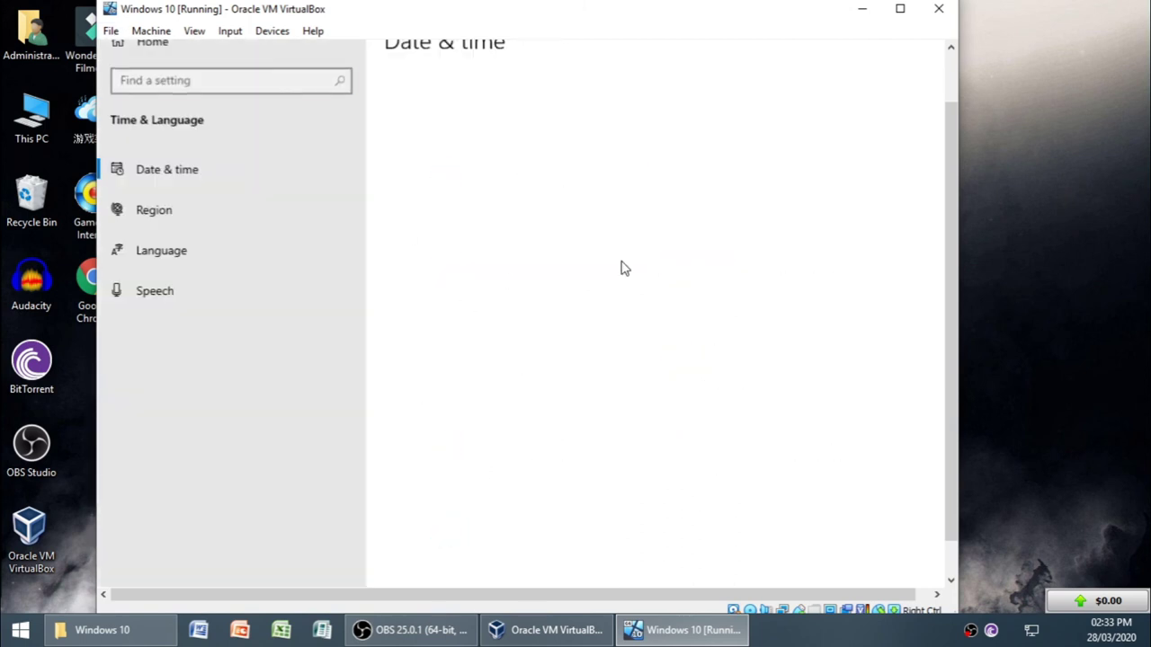
left_click(154, 209)
left_click(447, 115)
key("s")
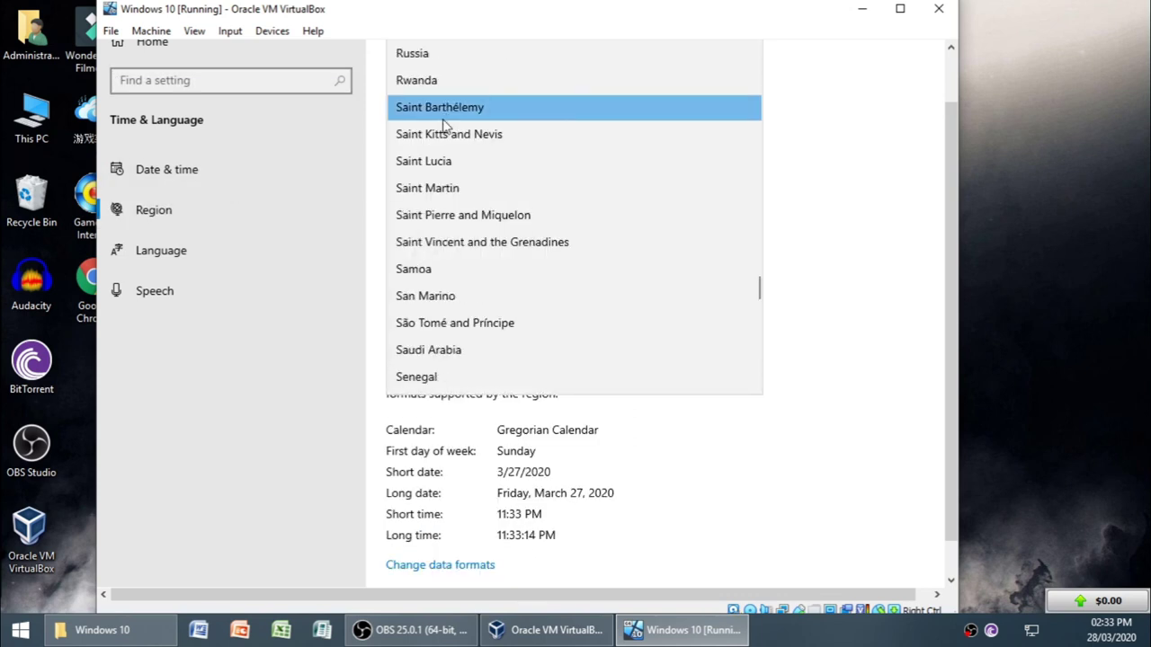
scroll(468, 314, "down", 5)
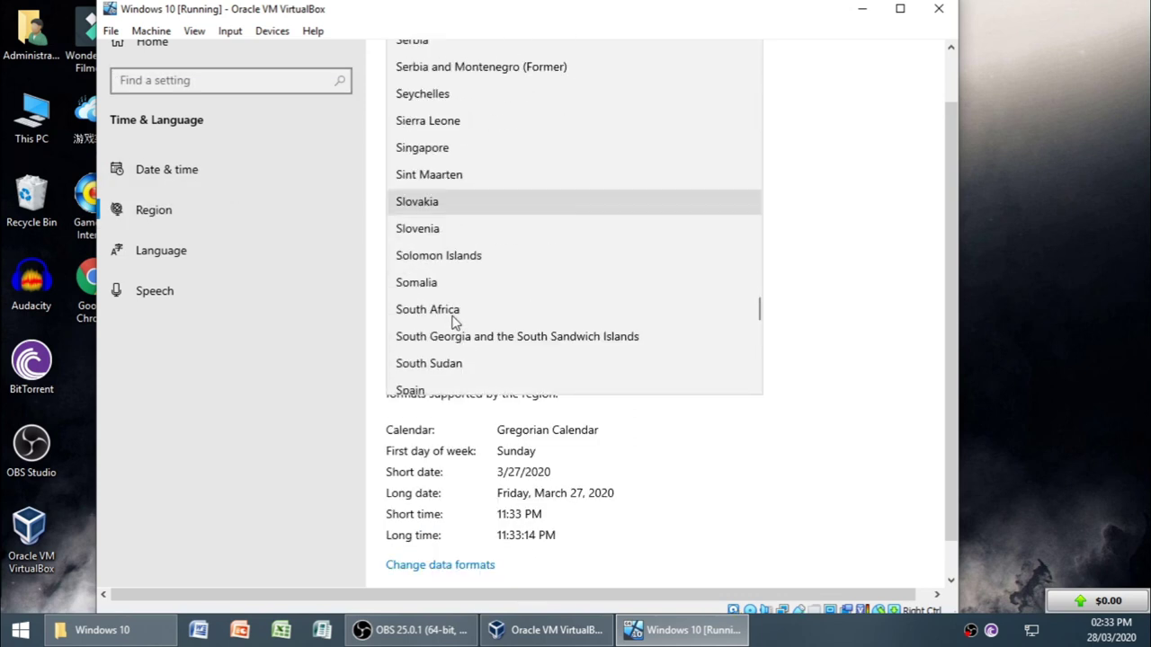
left_click(437, 148)
left_click(458, 265)
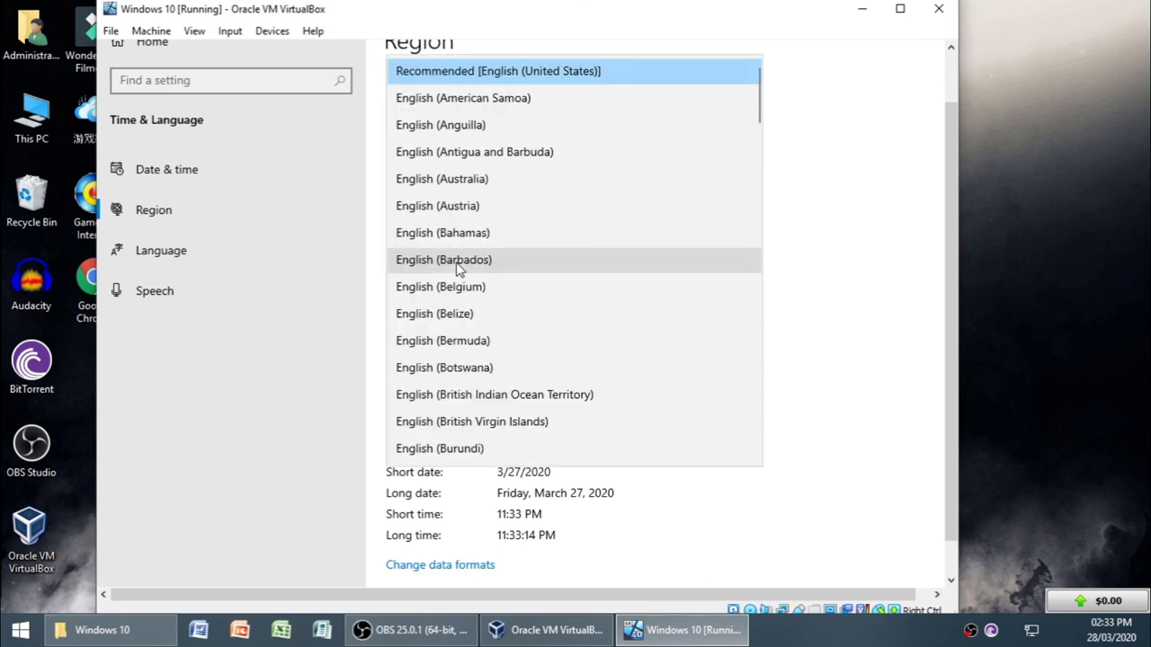
scroll(539, 314, "down", 20)
scroll(719, 401, "up", 10)
left_click(914, 269)
- Set the time zone to (UTC+08:00) Kuala Lumpur, Singapore in the Date & time settings
left_click(178, 171)
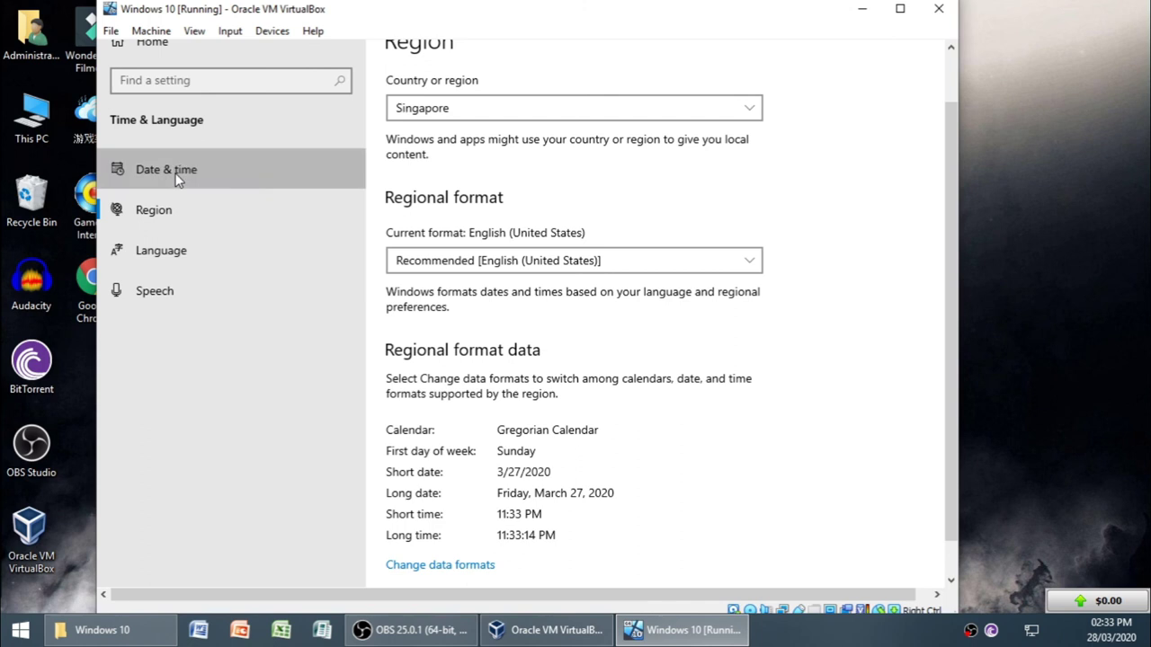
left_click(604, 477)
scroll(571, 429, "down", 12)
scroll(575, 423, "down", 18)
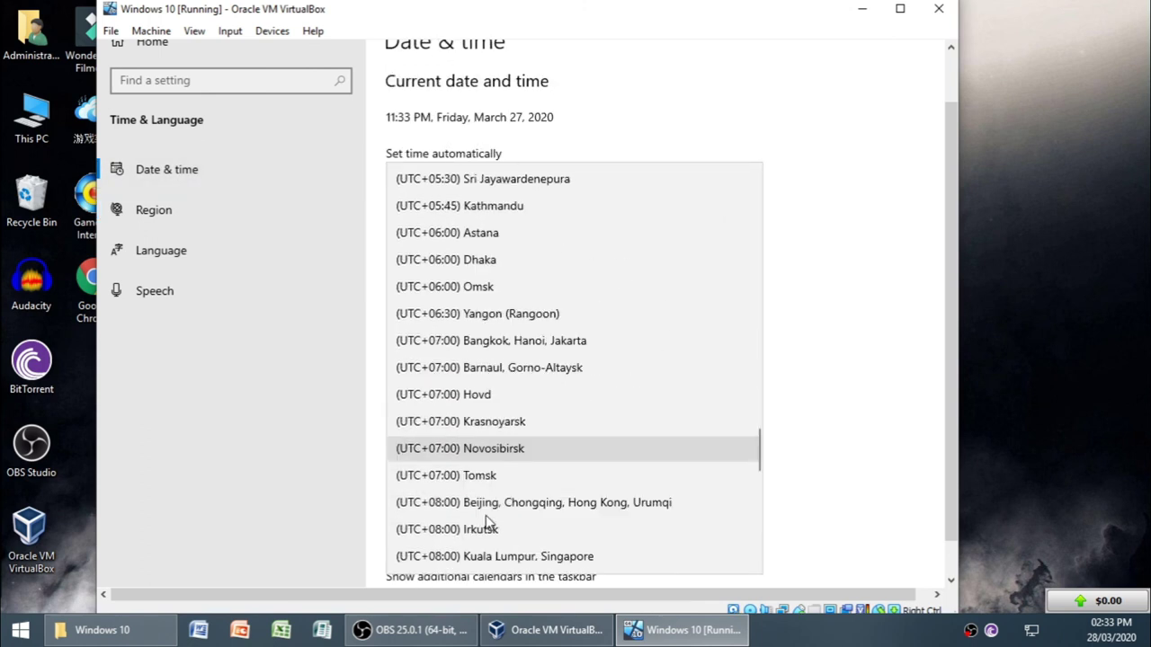
left_click(464, 503)
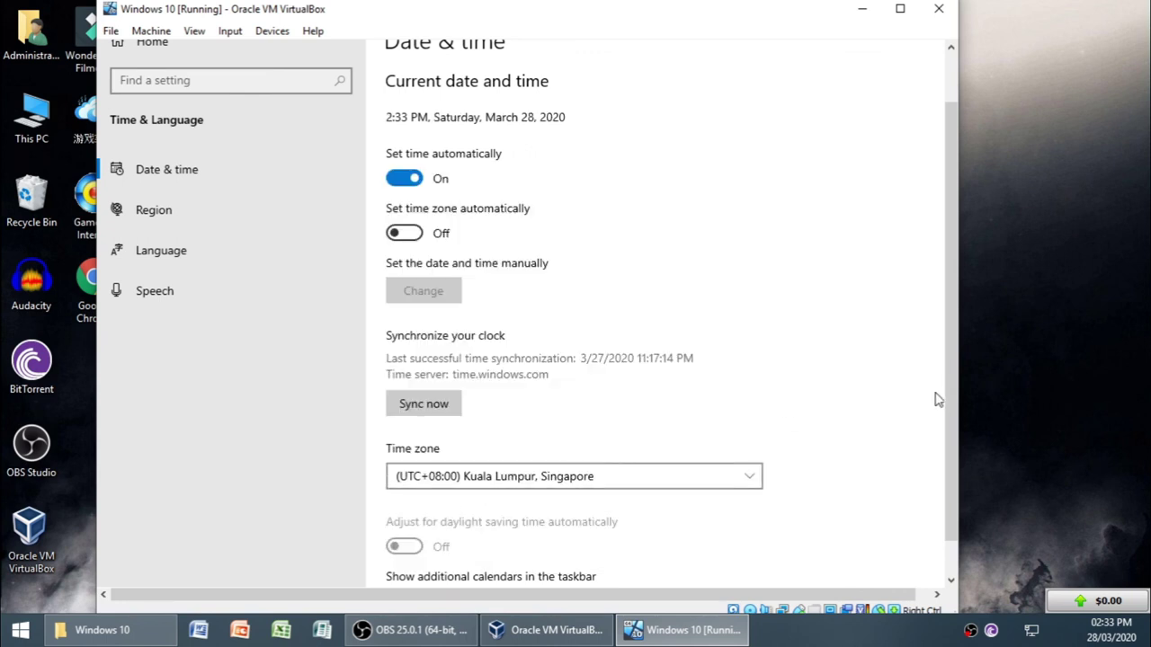
- Close the Settings window and refresh the virtual machine's desktop
left_click_drag(947, 400, 943, 502)
scroll(943, 502, "up", 3)
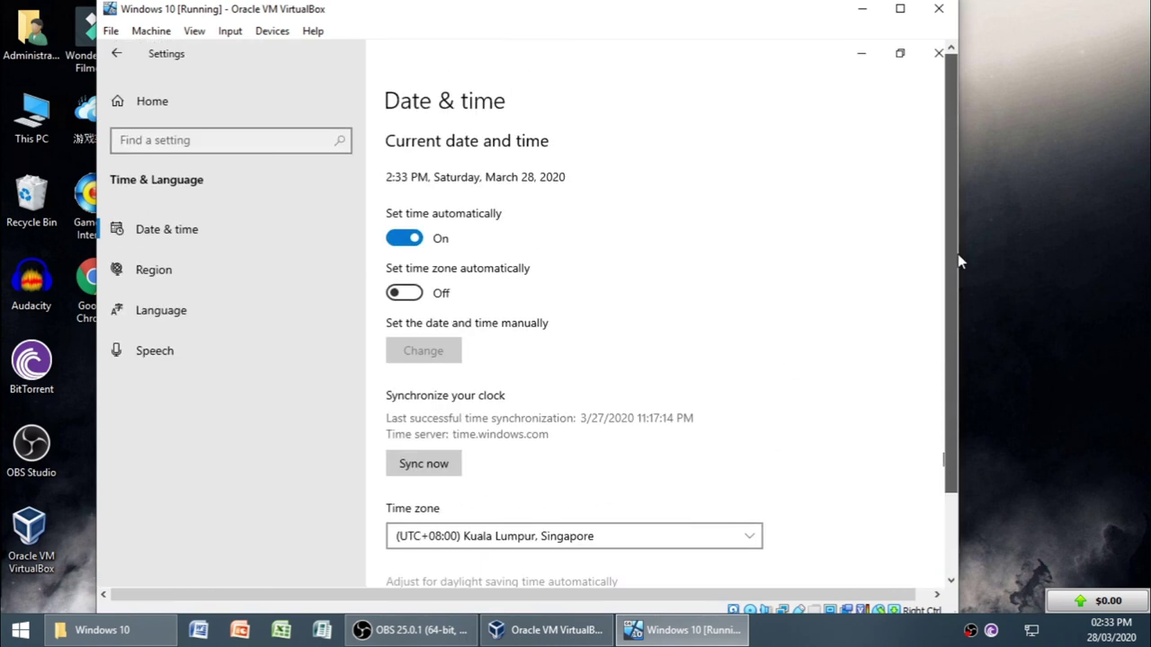
left_click(931, 56)
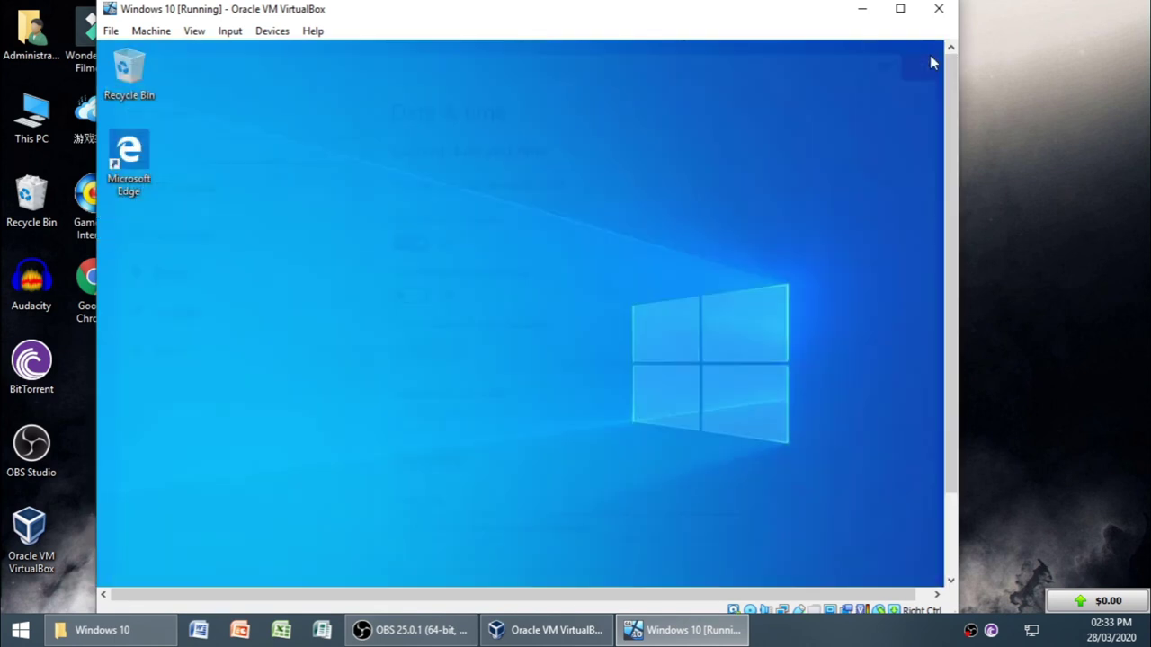
right_click(577, 232)
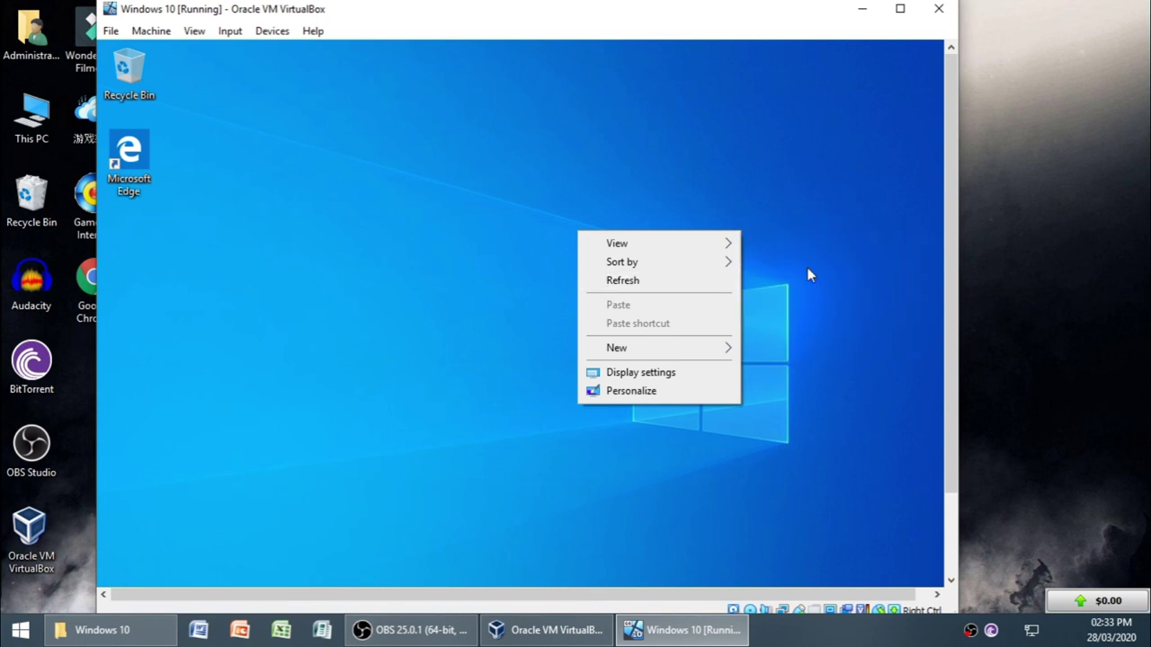
left_click(699, 281)
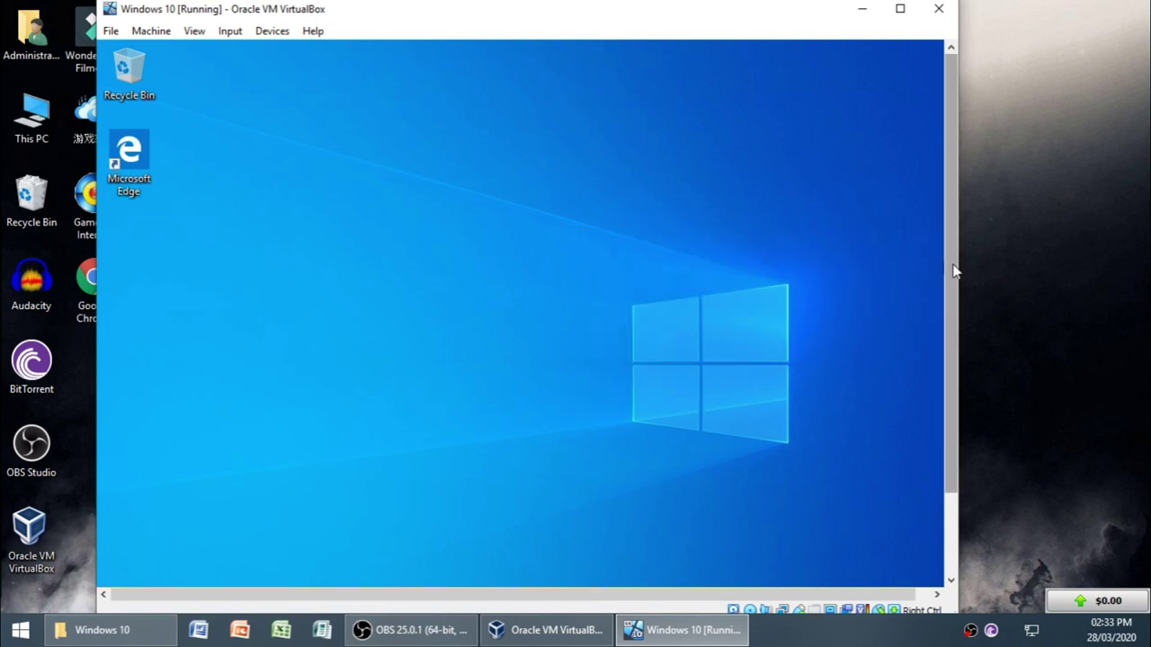
- Check the date and time shown by the virtual machine's taskbar clock
left_click_drag(950, 269, 955, 381)
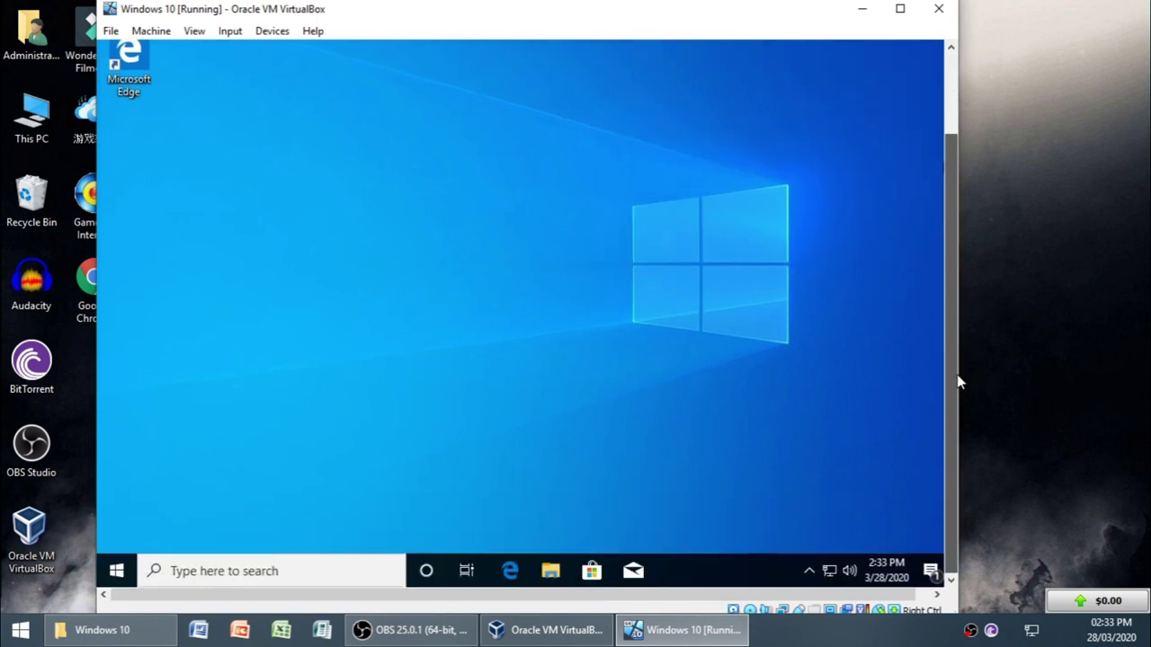
left_click(888, 572)
left_click(885, 573)
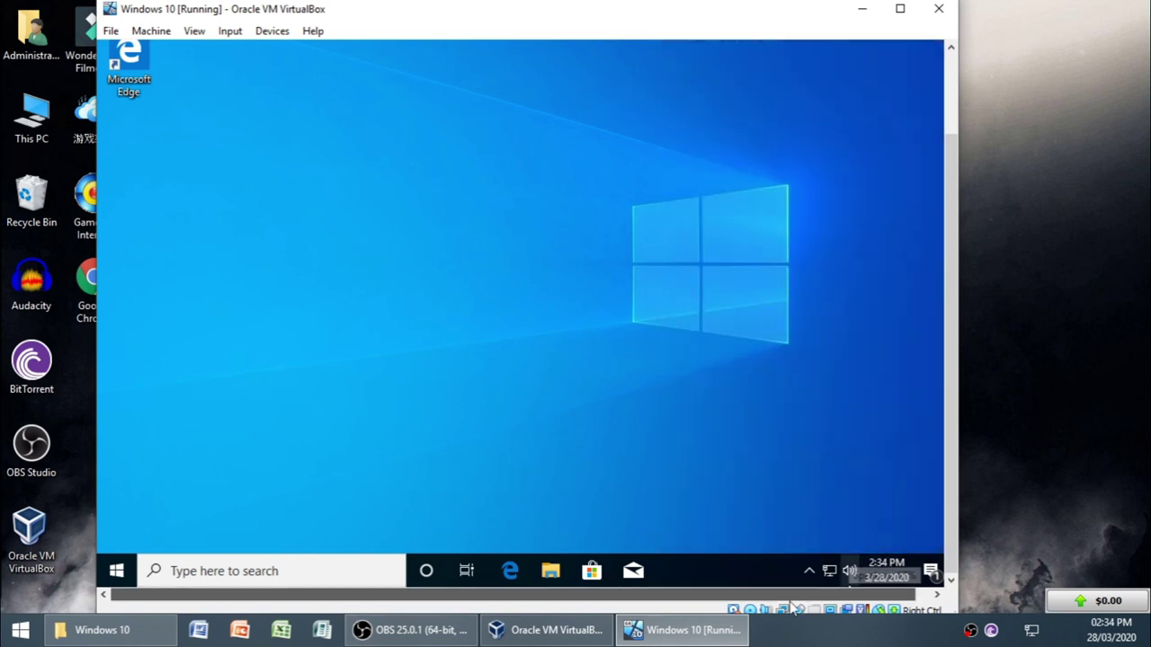
- Open the virtual machine's Personalization settings and view the Background page
right_click(259, 241)
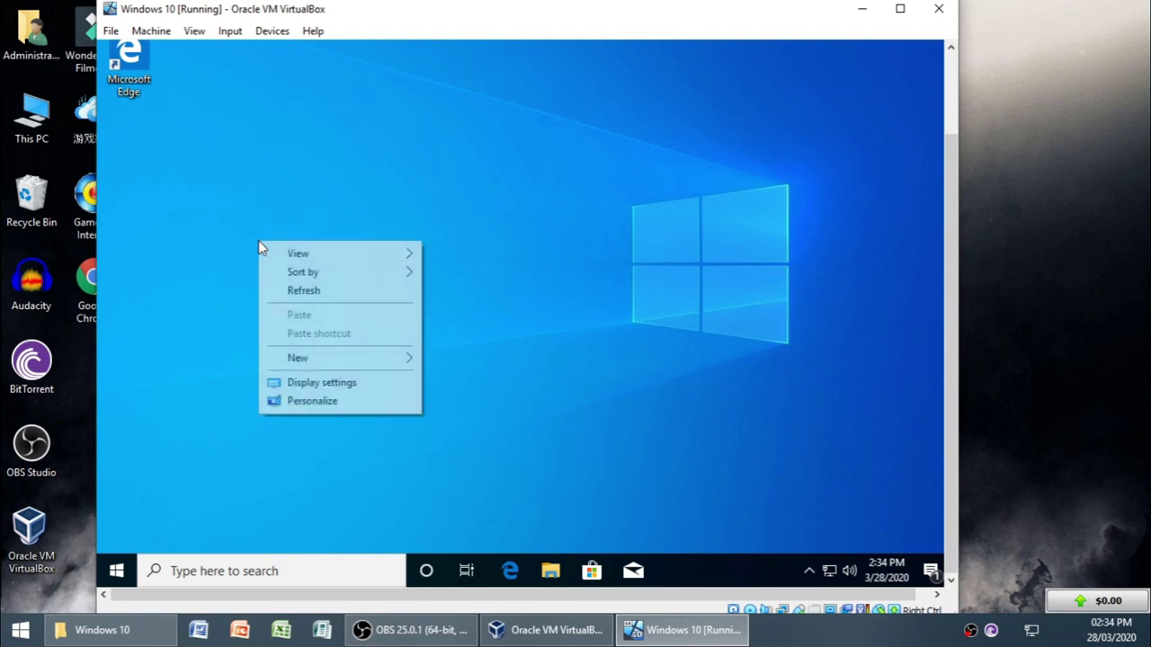
left_click(312, 402)
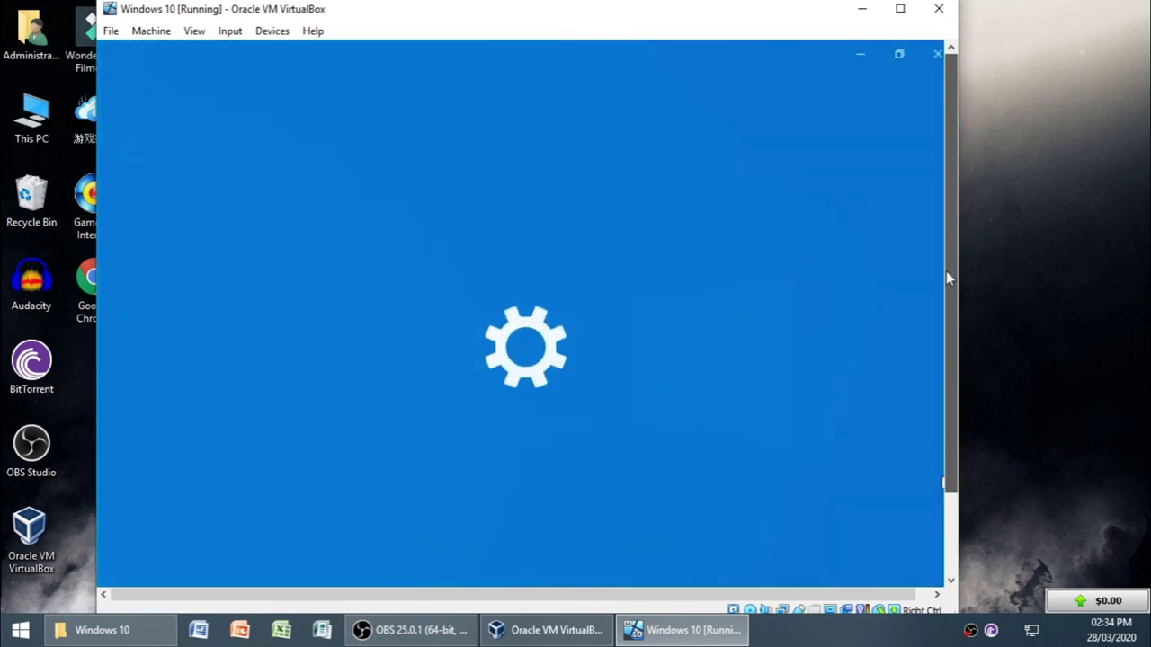
mouse_move(945, 207)
left_mouse_down()
mouse_move(949, 270)
mouse_move(948, 189)
left_mouse_up()
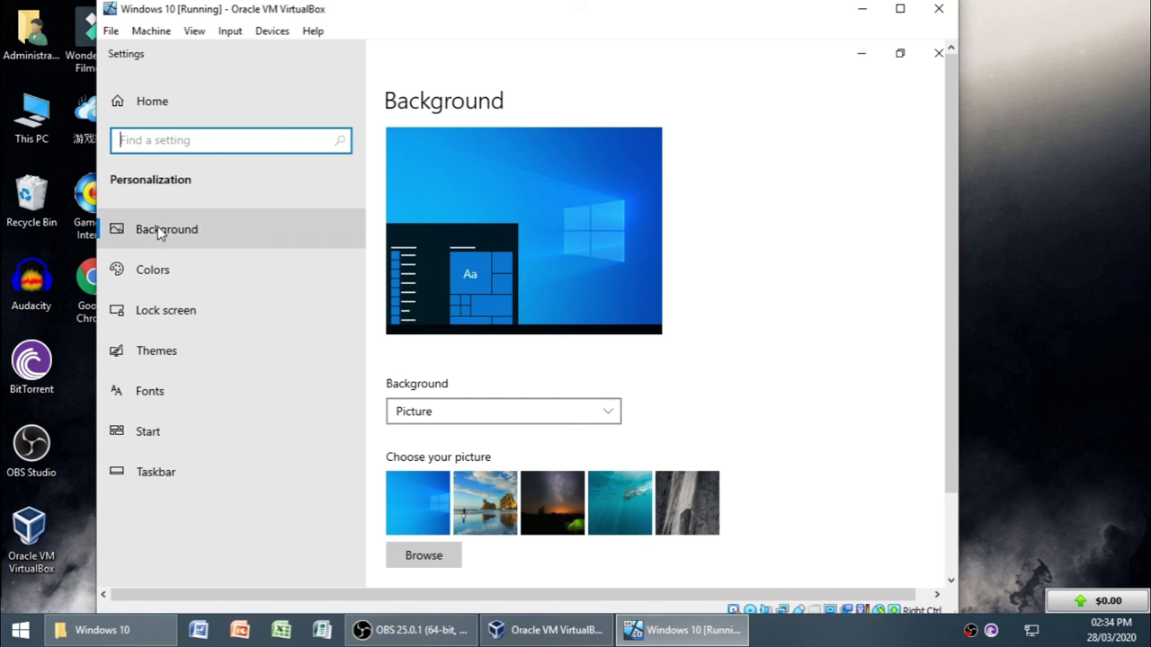
left_click_drag(951, 270, 944, 345)
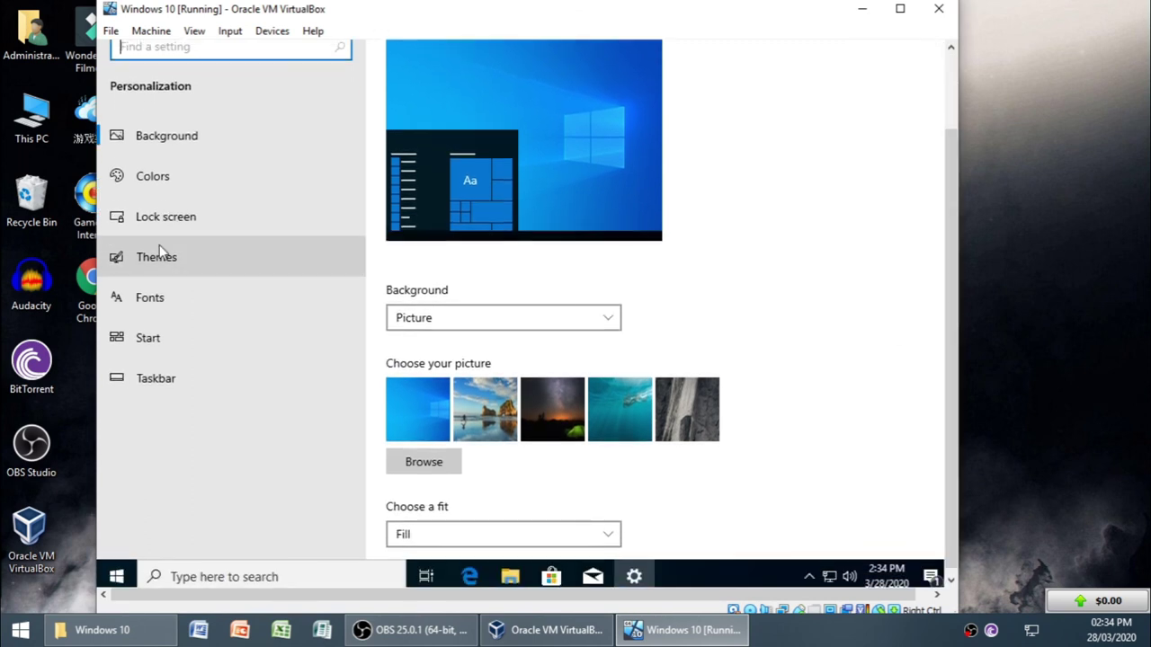
- Look through the Colors, Themes and Start pages of the Personalization settings
left_click(175, 181)
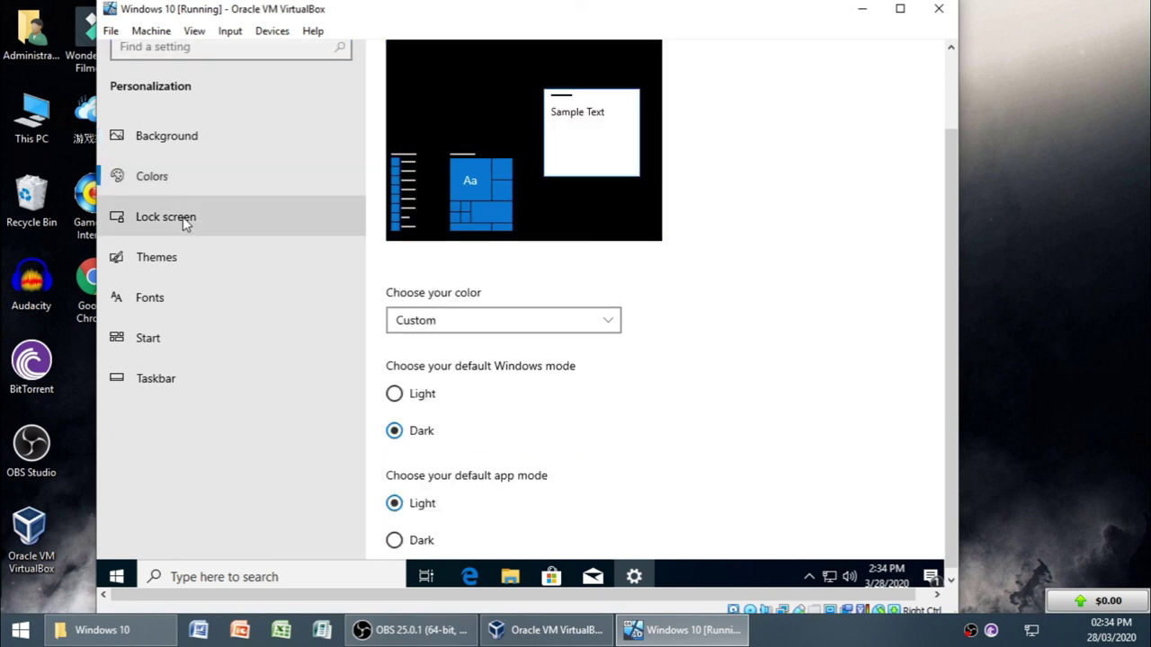
left_click(178, 225)
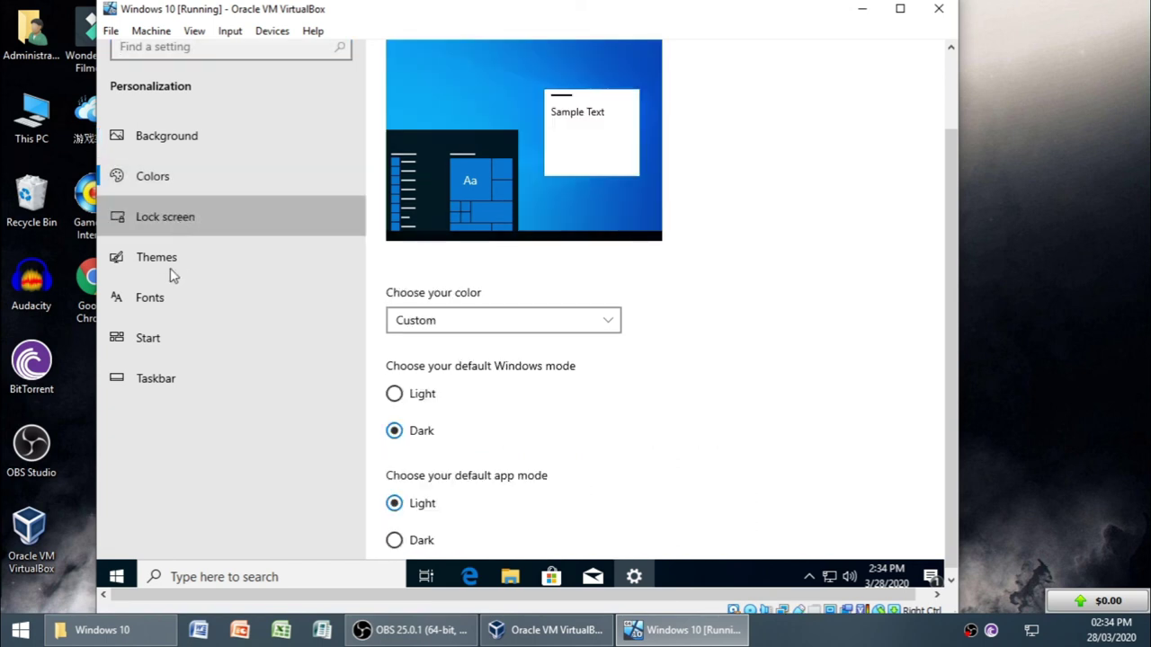
left_click(172, 266)
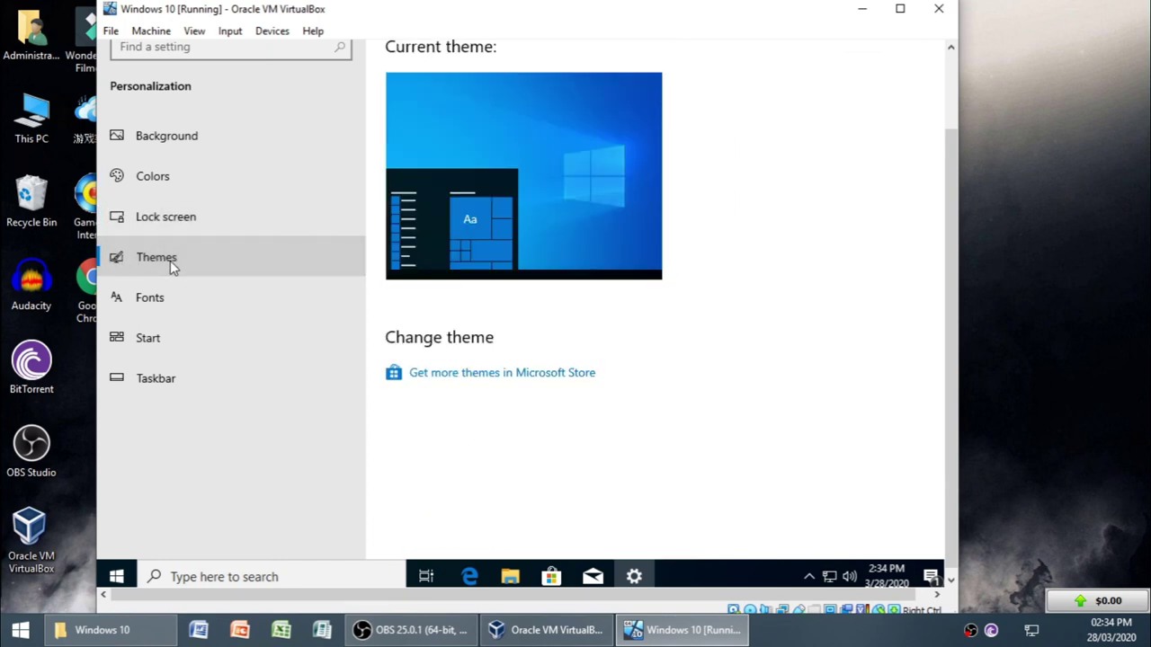
left_click(169, 338)
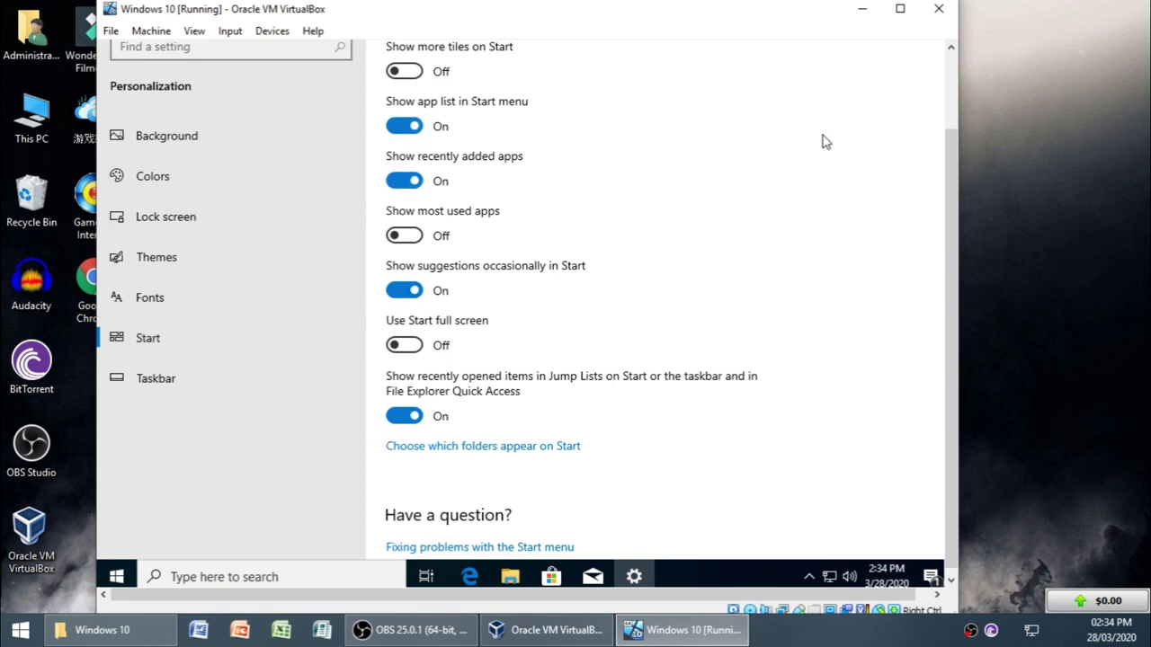
scroll(948, 144, "up", 2)
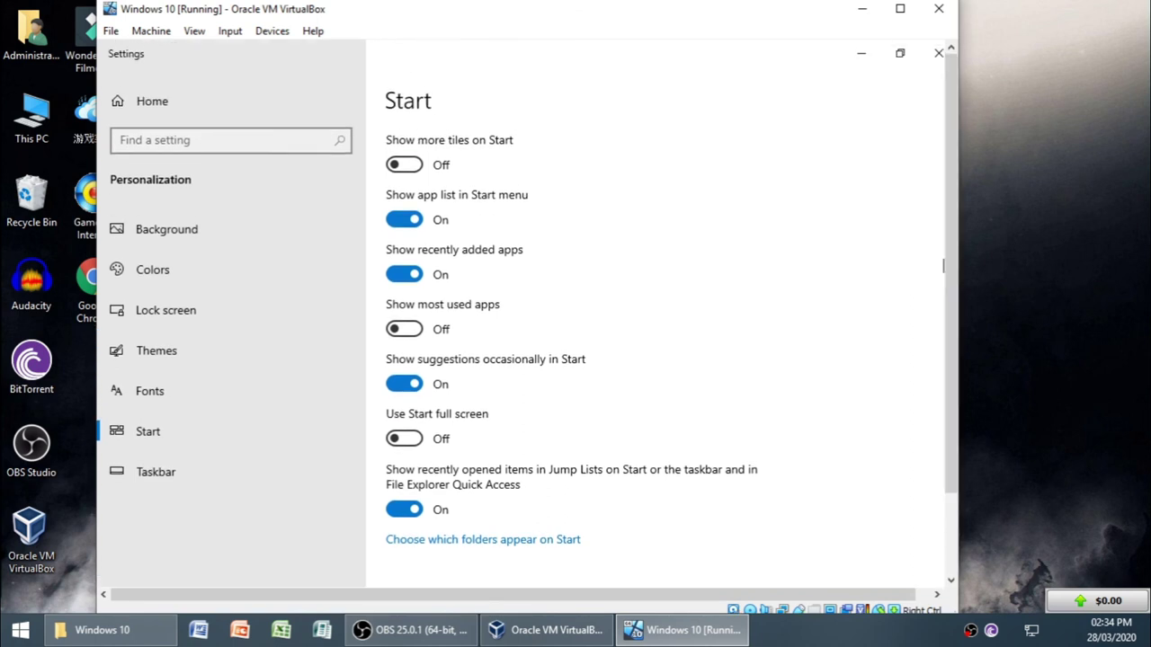
- Close the Personalization settings and refresh the virtual machine's desktop
left_click(939, 53)
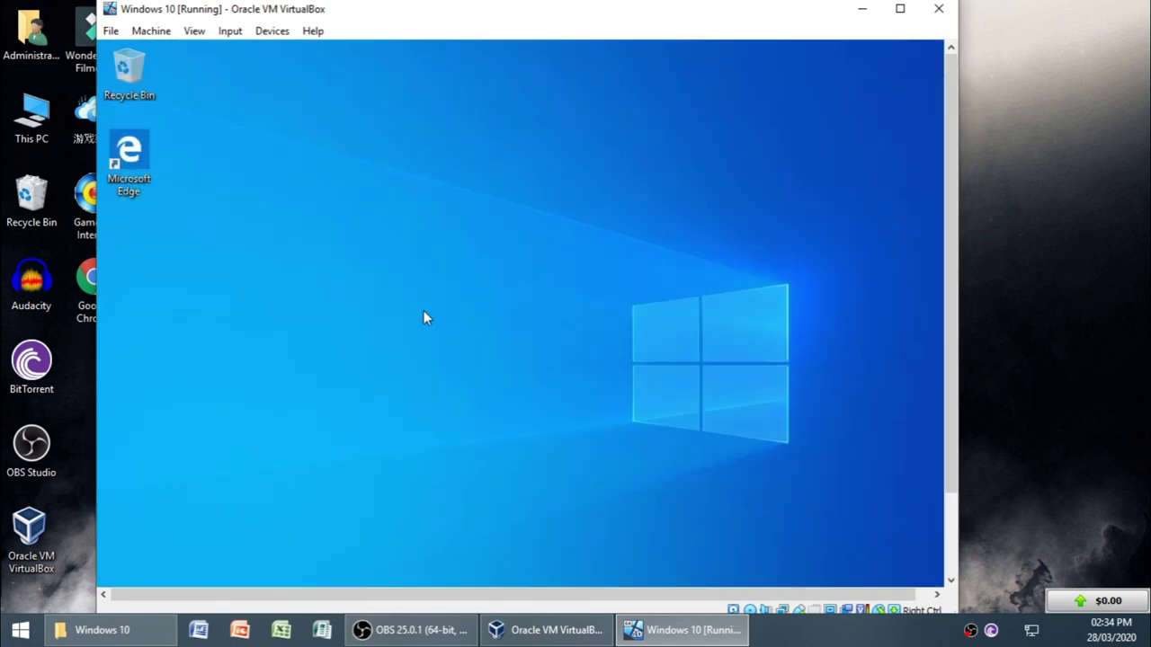
right_click(379, 317)
left_click(396, 363)
- Open File Explorer in the virtual machine, show This PC and move the window higher on the desktop
key("super+e")
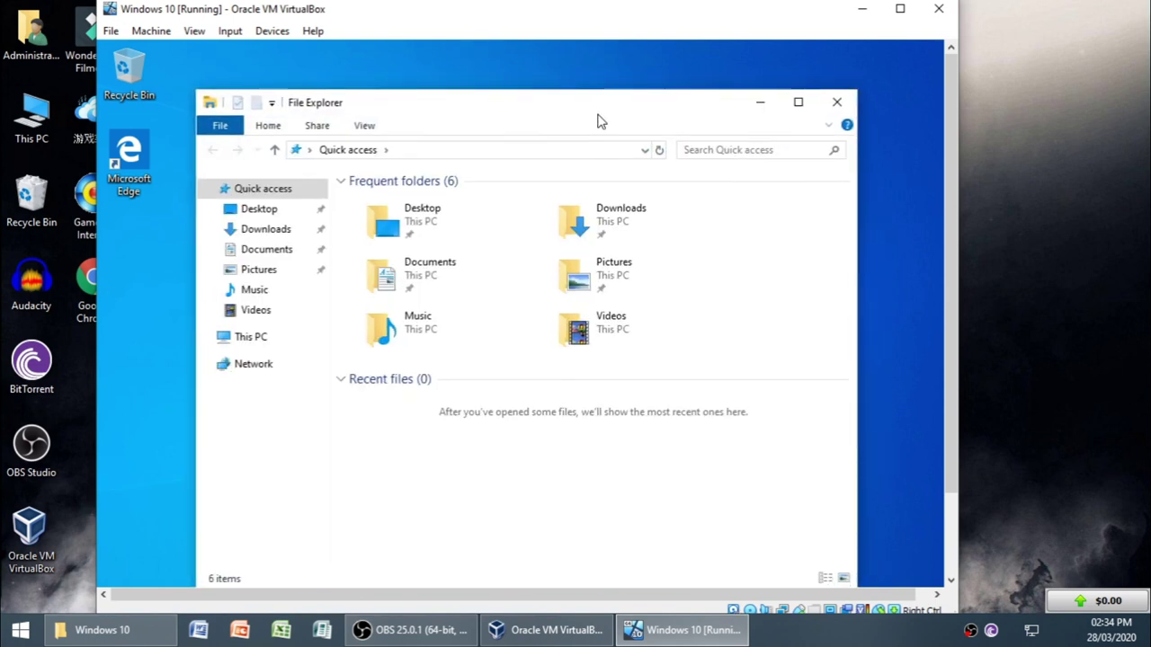
left_click_drag(598, 118, 589, 90)
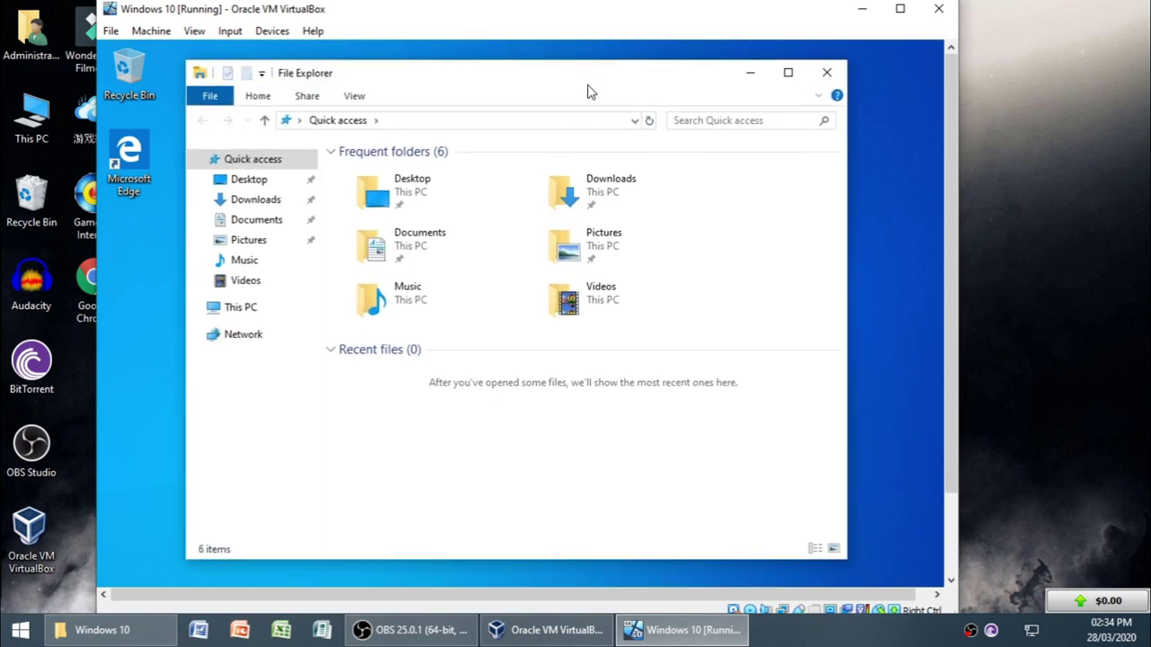
left_click(241, 309)
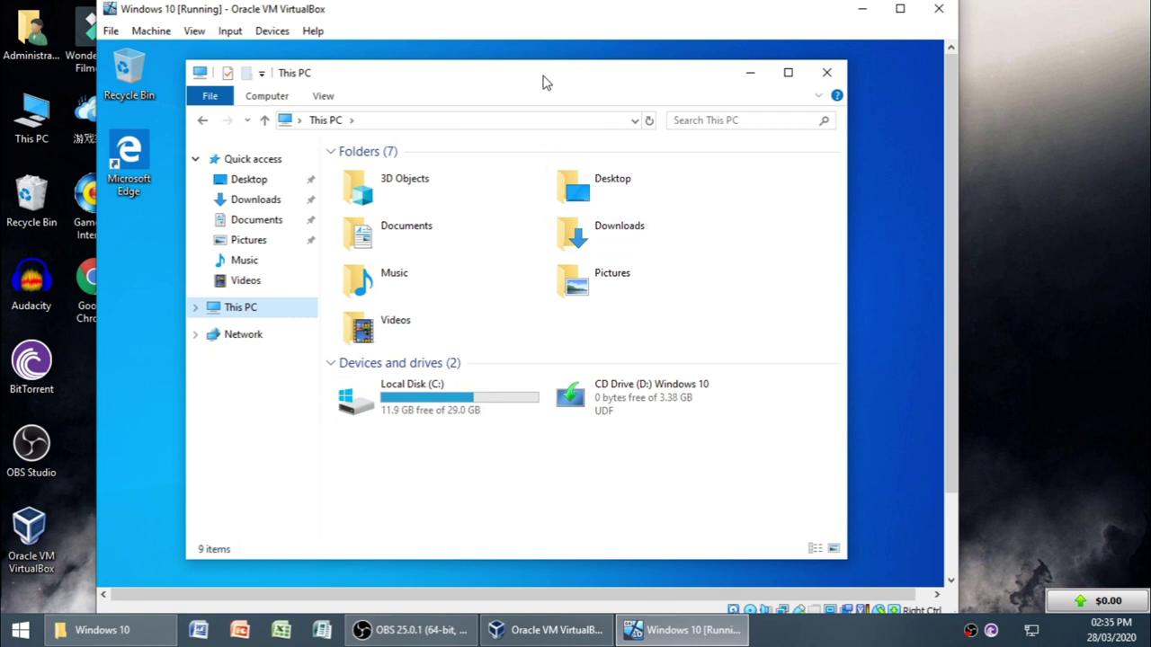
left_click_drag(542, 83, 541, 70)
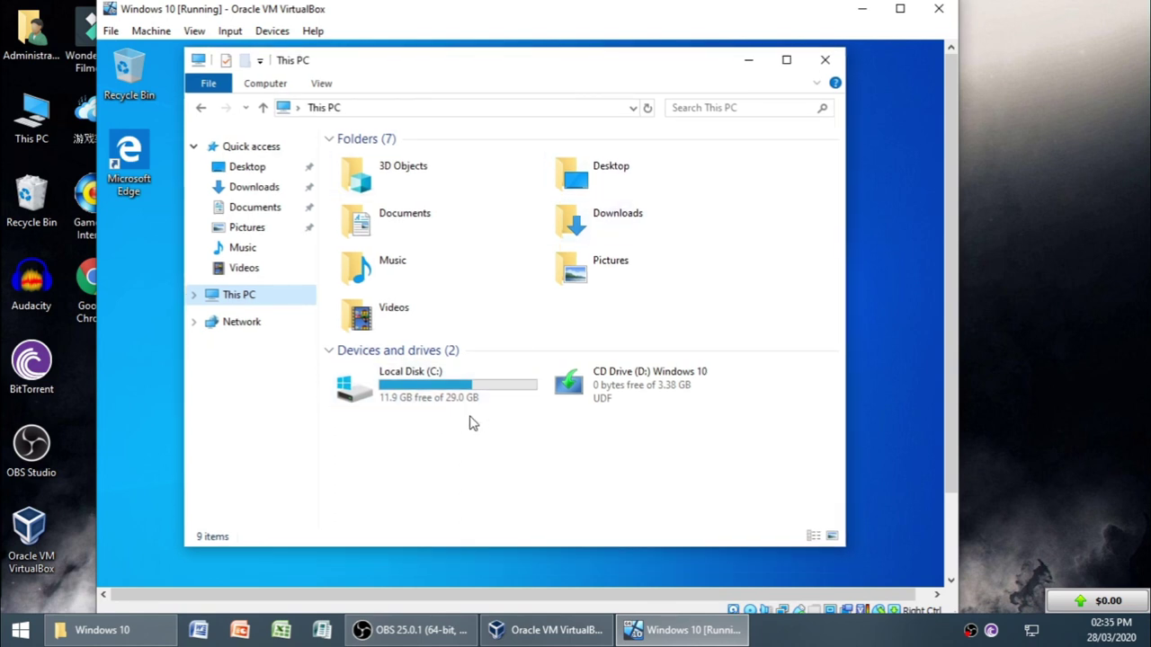
- Refresh This PC and check the space on Local Disk (C:) and CD Drive (D:)
right_click(474, 462)
left_click(516, 528)
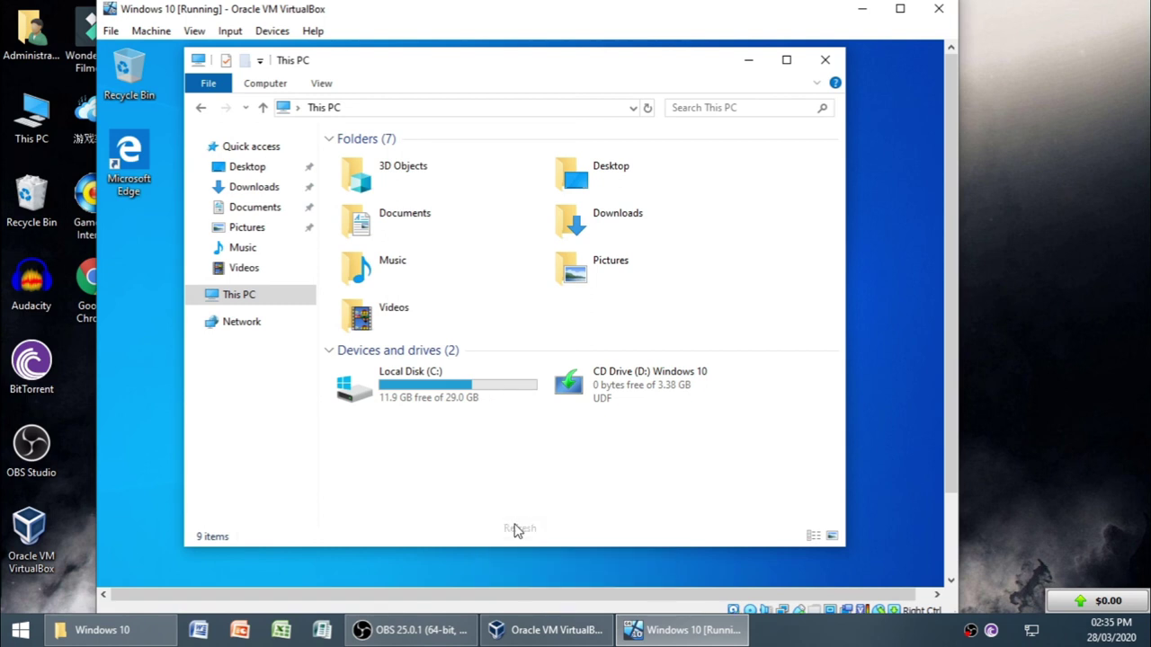
mouse_move(456, 401)
mouse_move(638, 388)
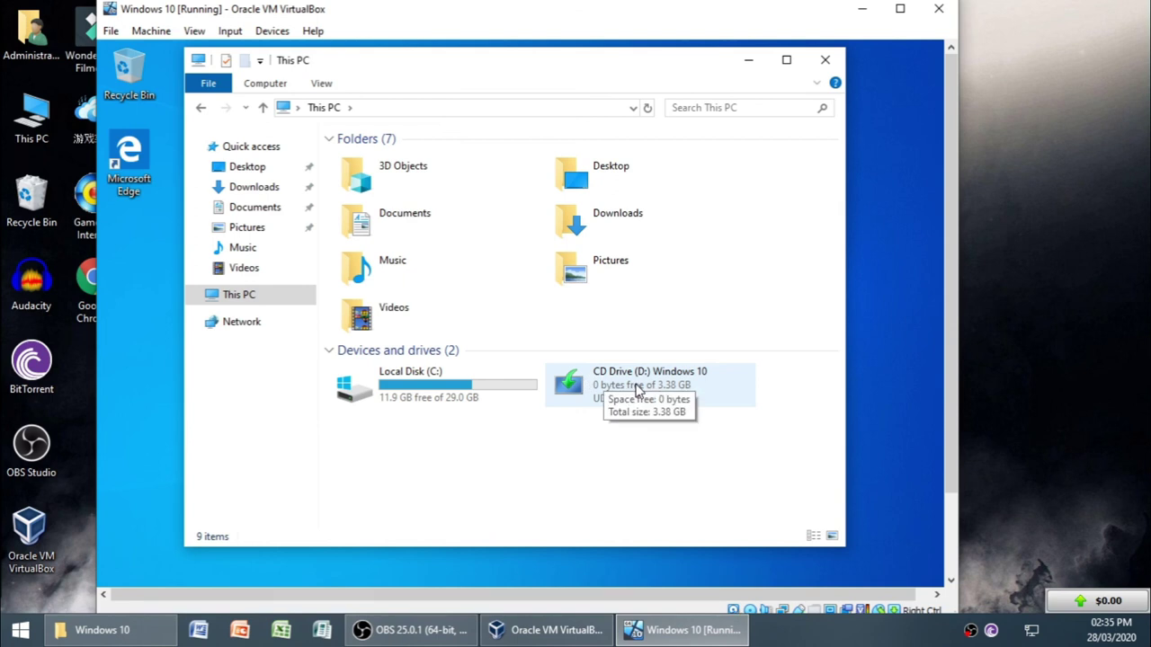
- Open Computer Management through the Manage command of This PC
right_click(220, 299)
left_click(307, 331)
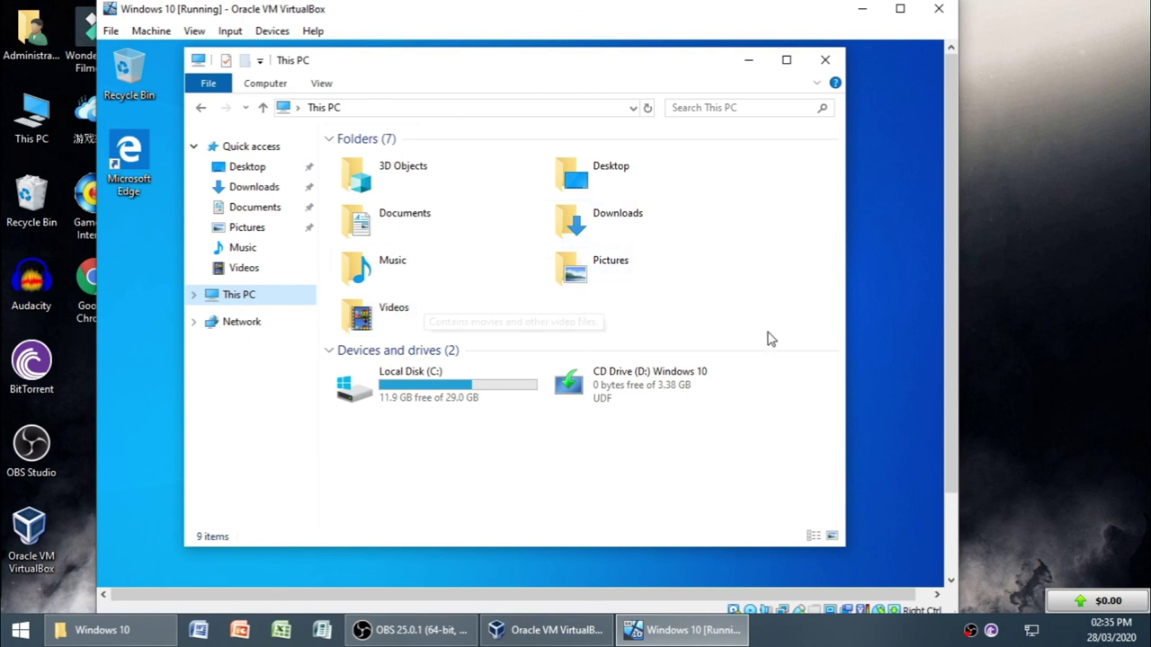
left_click_drag(821, 549, 816, 558)
left_click_drag(949, 409, 969, 454)
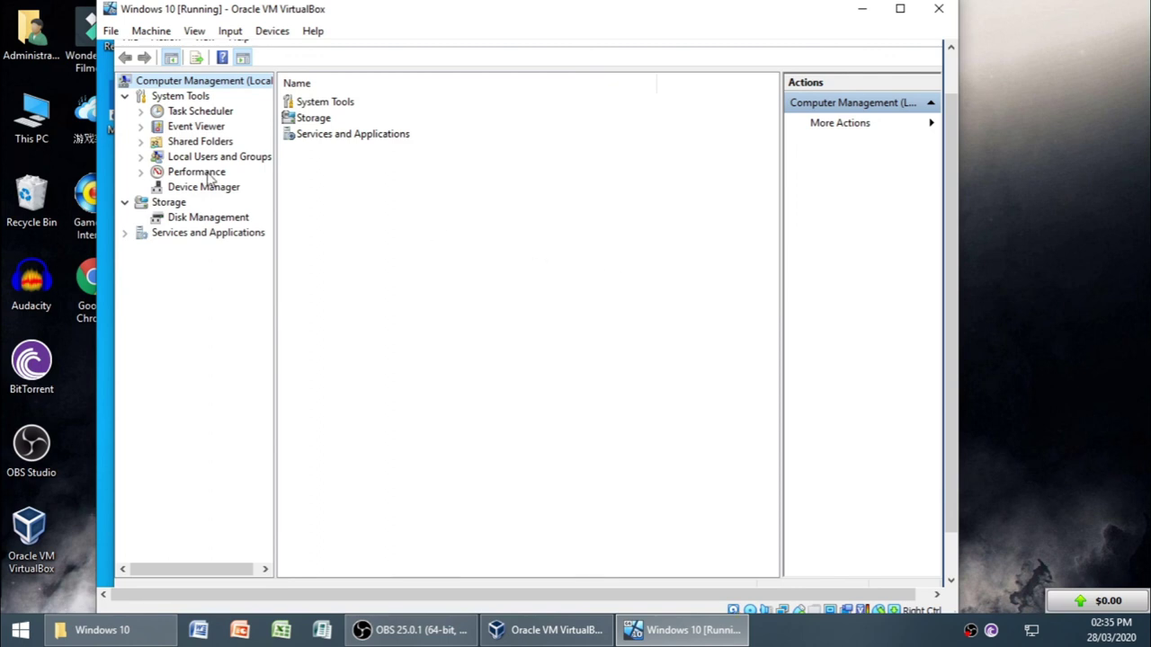
- Load Disk Management under Storage in Computer Management and view the disk layout
left_click(191, 220)
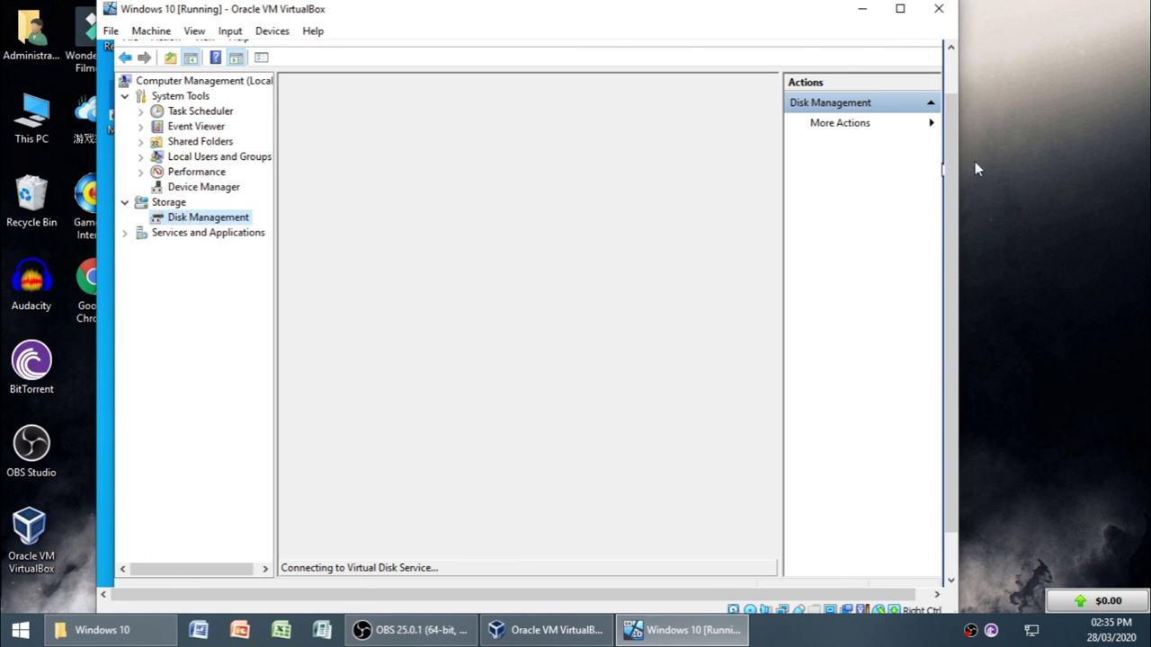
scroll(956, 140, "up", 2)
scroll(954, 144, "down", 4)
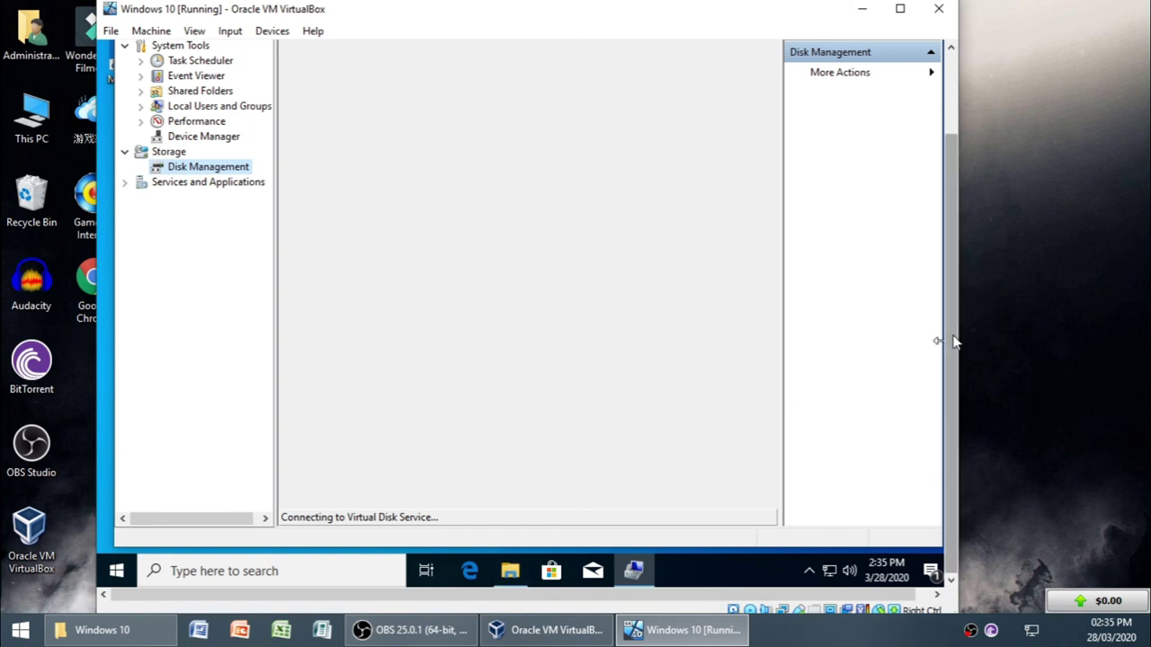
left_click_drag(953, 339, 953, 264)
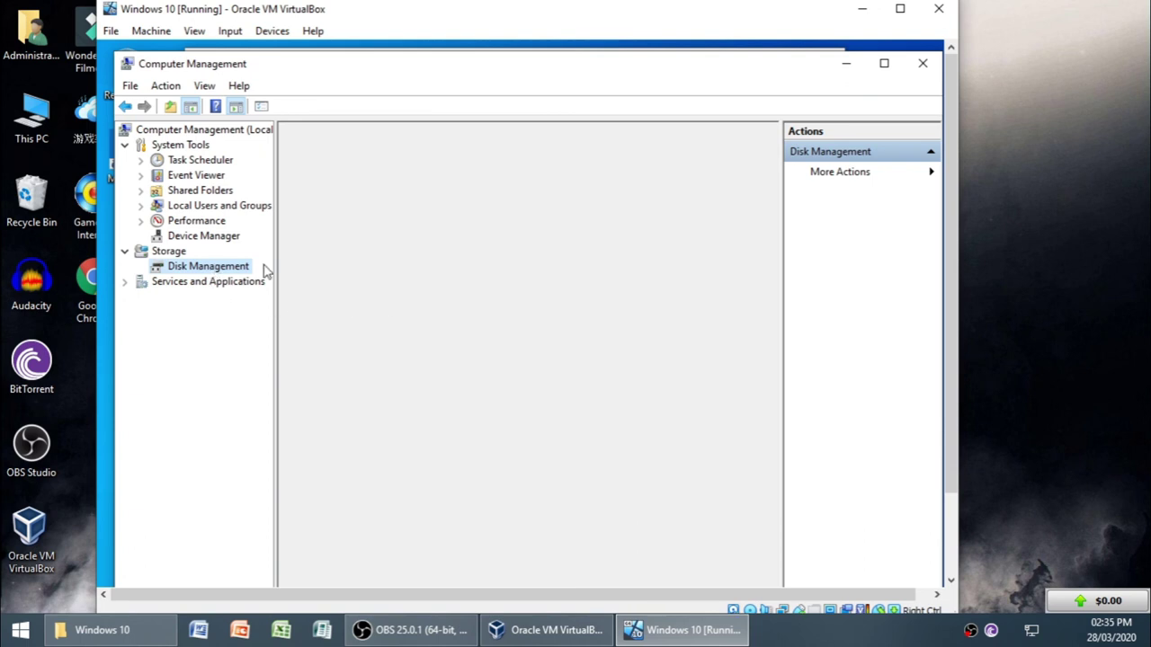
left_click_drag(947, 353, 943, 469)
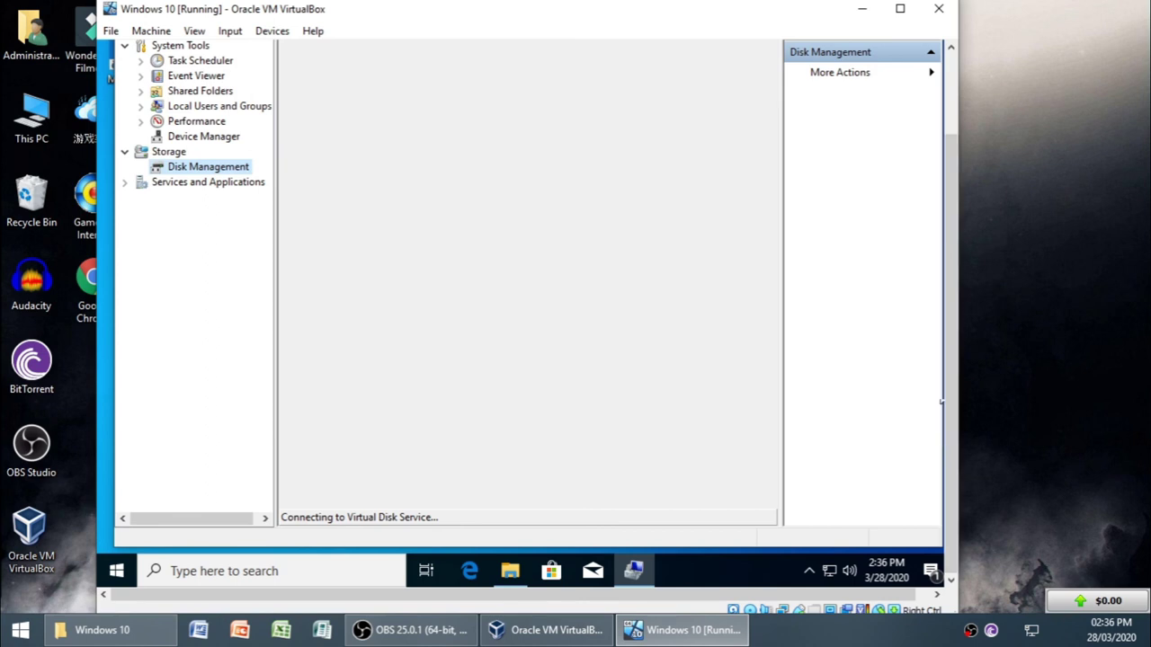
left_click_drag(942, 381, 942, 299)
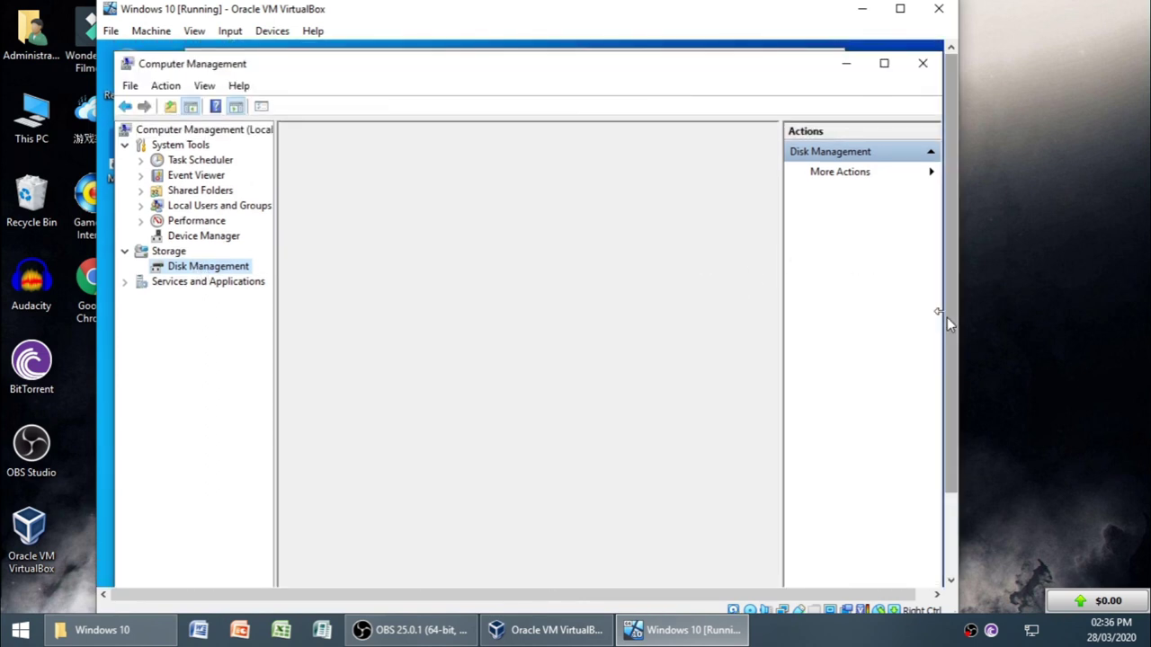
left_click_drag(947, 318, 938, 425)
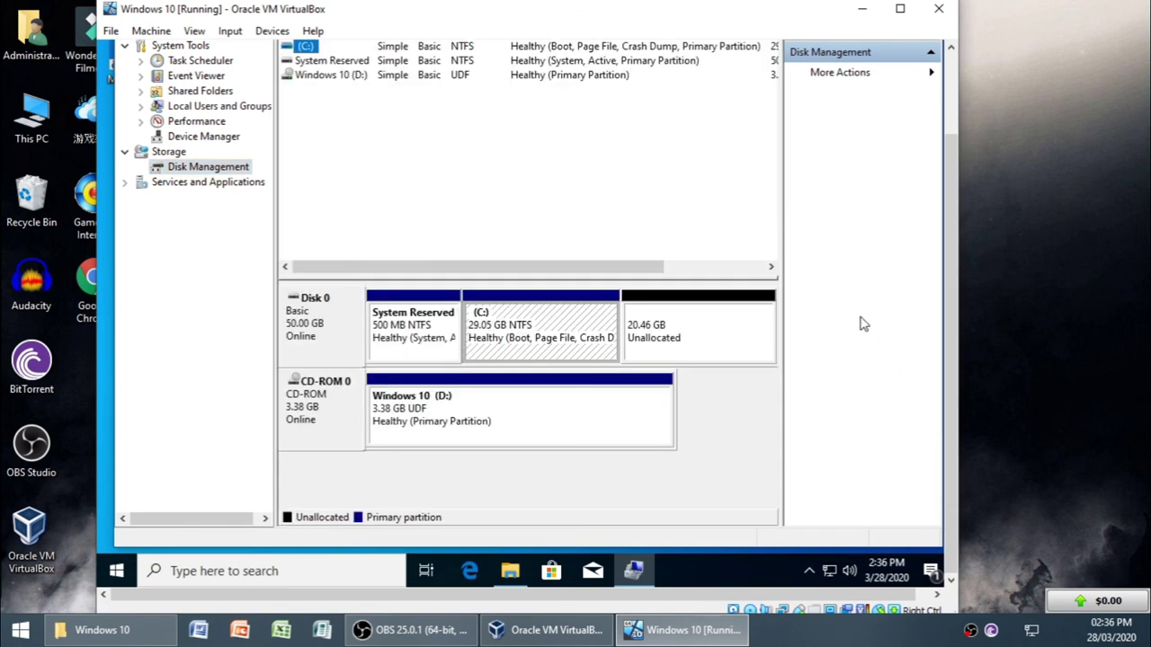
- Examine the volume options offered for the unallocated space on Disk 0 without creating a volume
left_click(675, 334)
right_click(668, 344)
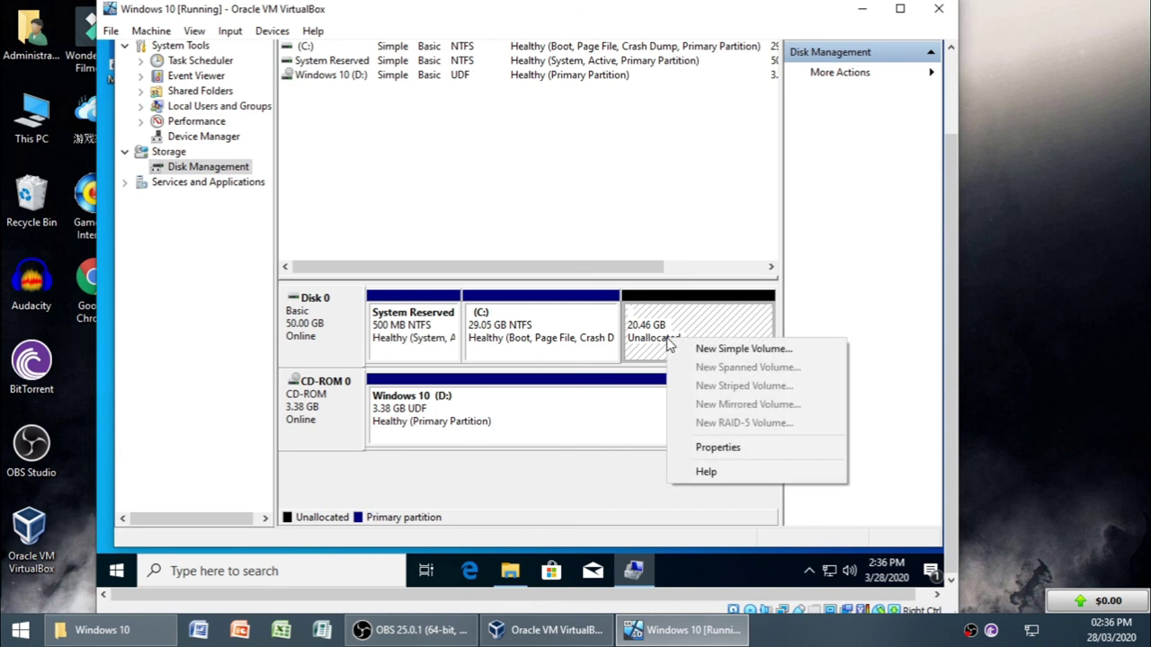
left_click(655, 335)
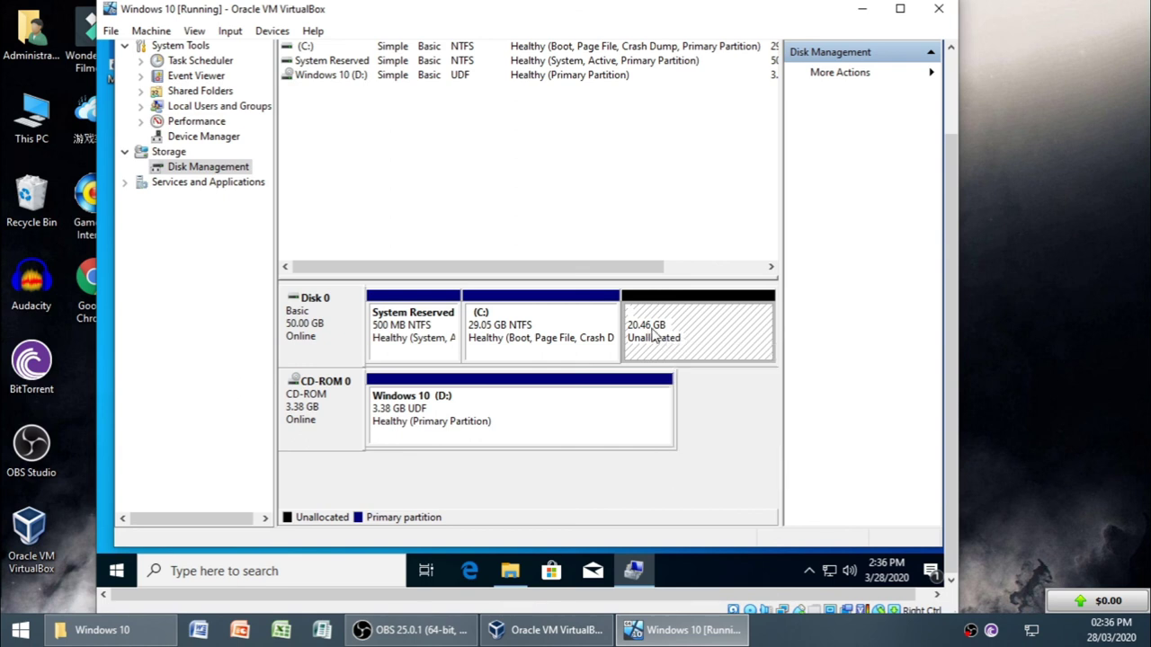
right_click(653, 331)
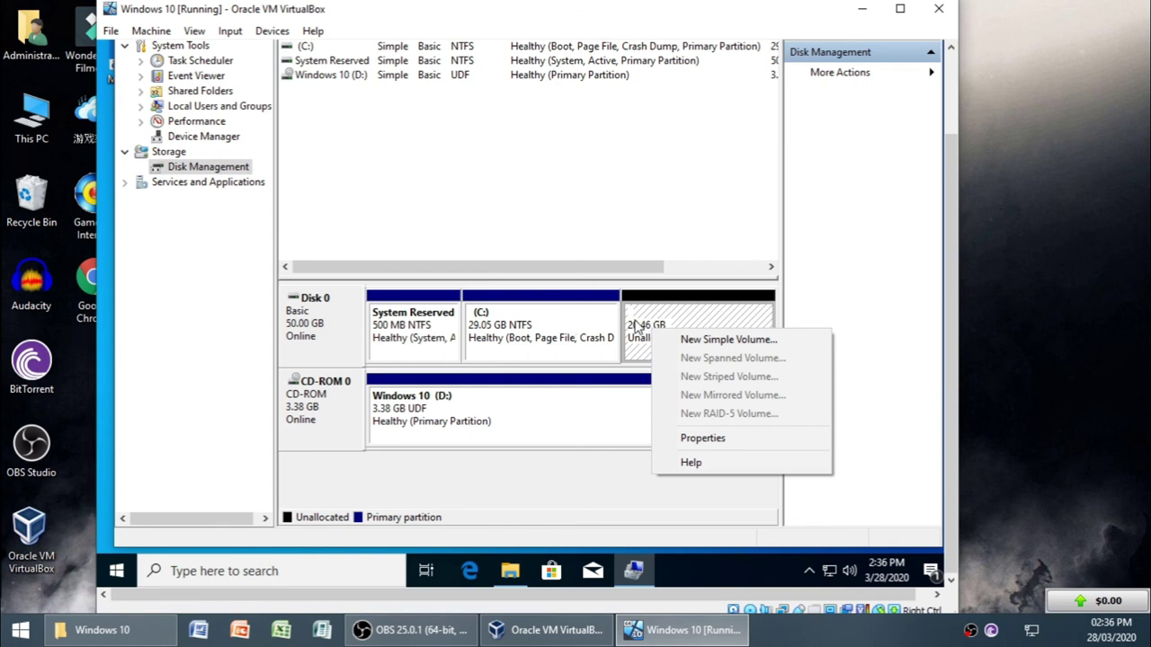
left_click(635, 325)
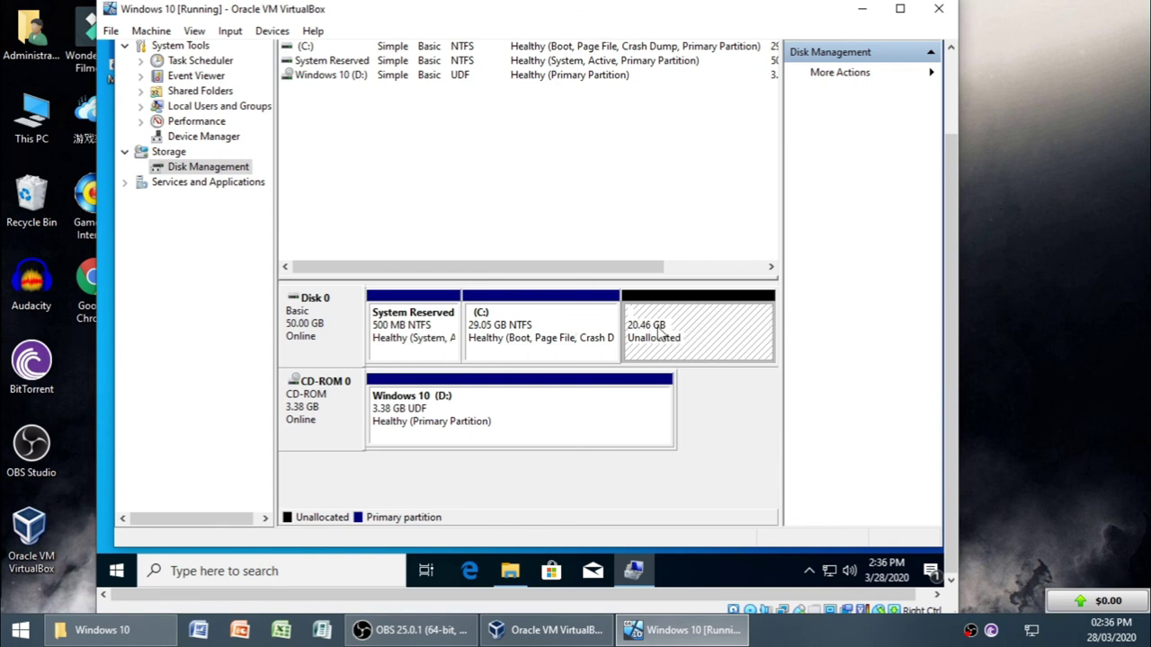
right_click(642, 320)
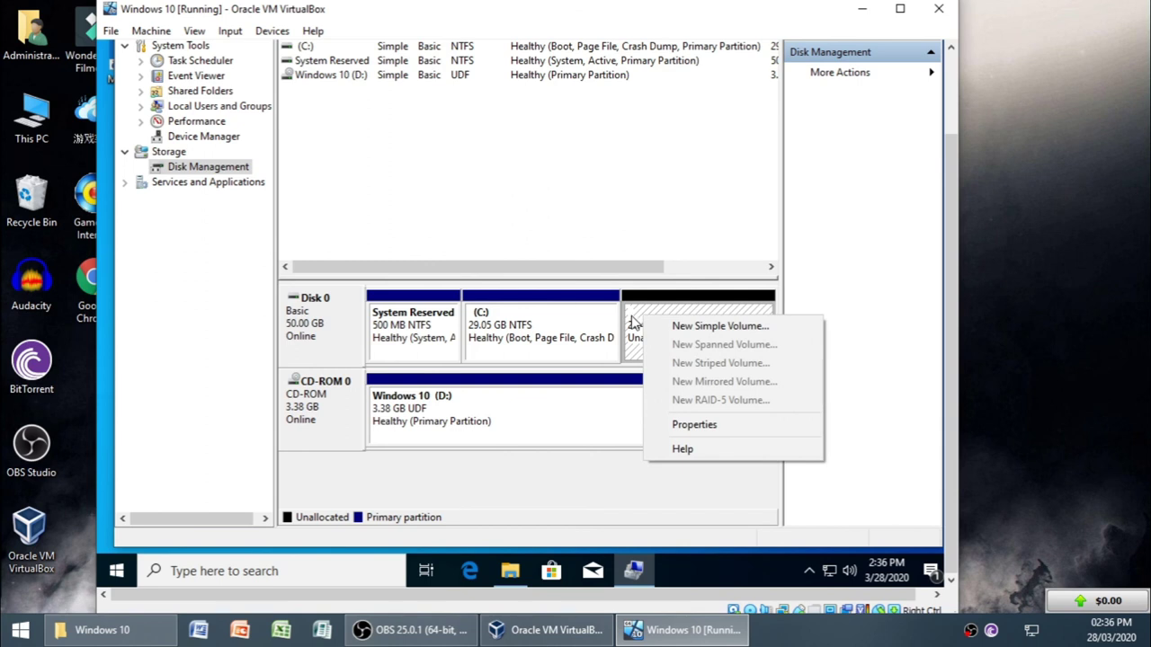
left_click(633, 324)
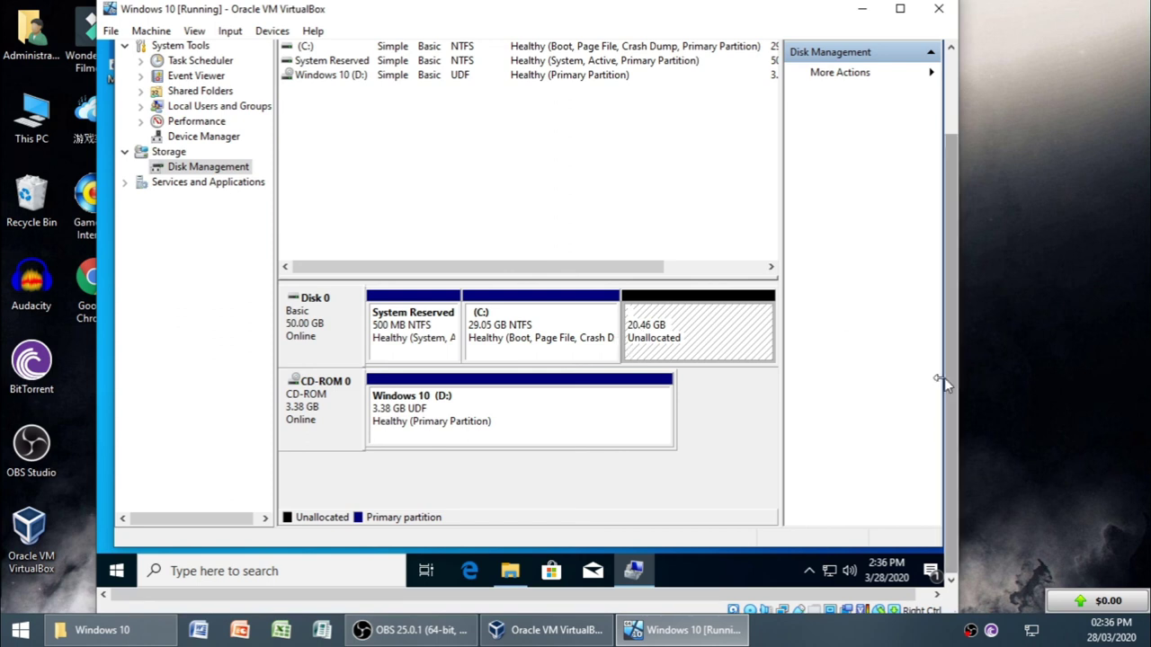
- Close Computer Management and File Explorer, and refresh the virtual machine's desktop
left_click_drag(944, 380, 949, 268)
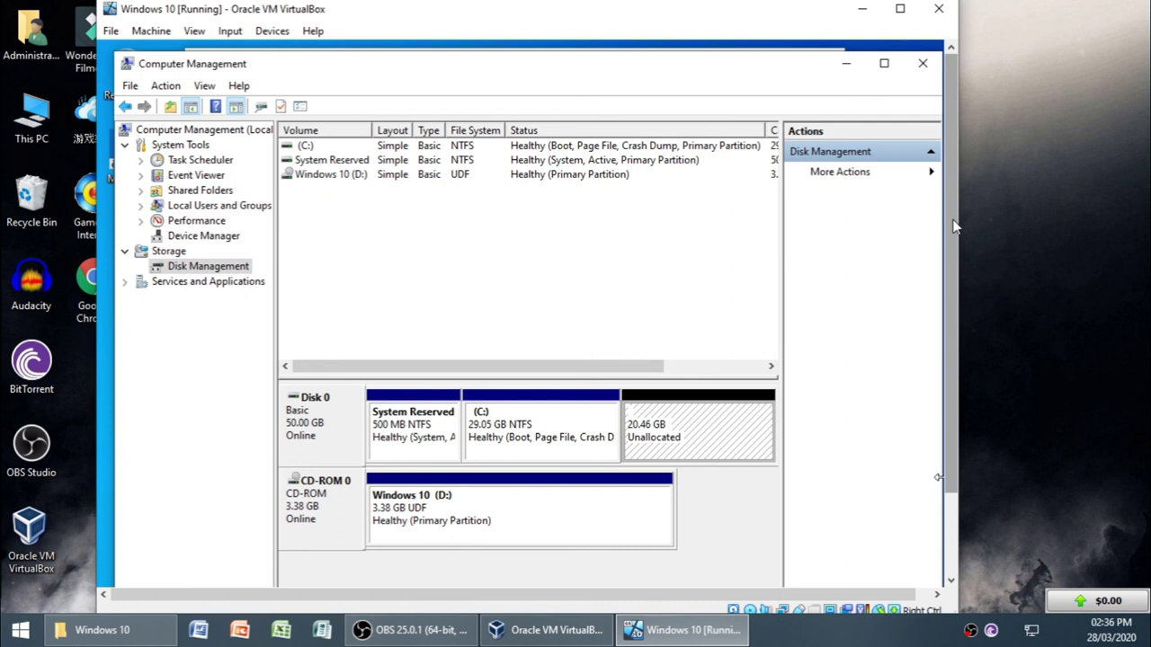
left_click(921, 66)
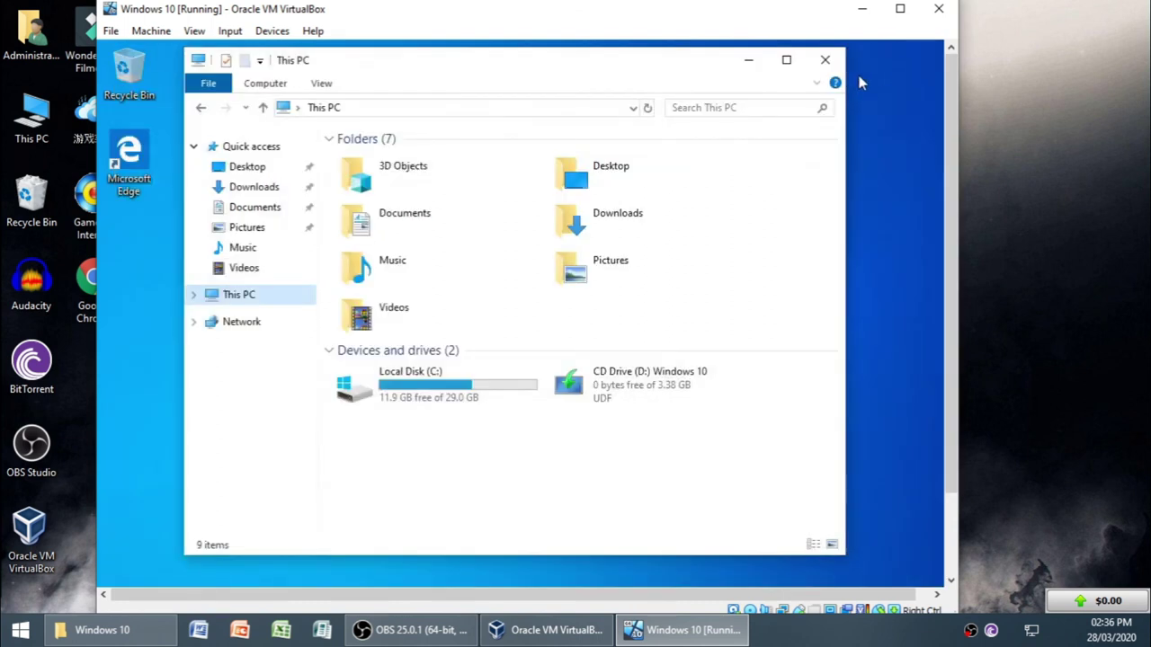
left_click(820, 61)
right_click(540, 189)
left_click(599, 234)
- Open Microsoft Edge in the virtual machine and load google.com
left_click_drag(952, 252, 953, 332)
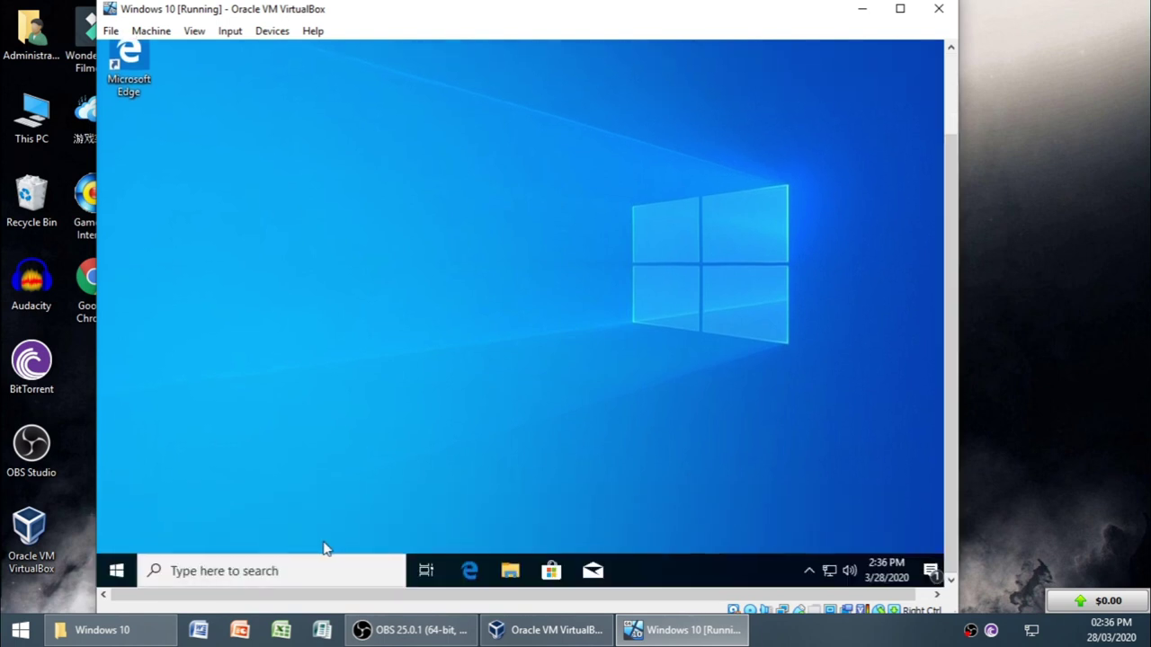
left_click(454, 571)
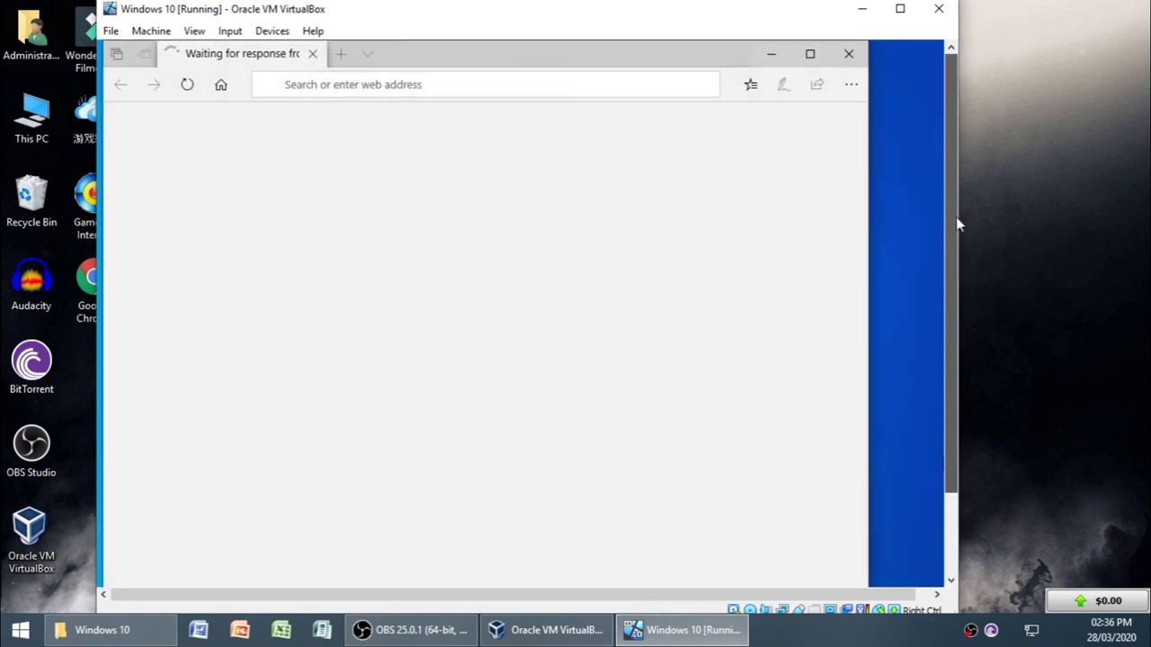
left_click(514, 84)
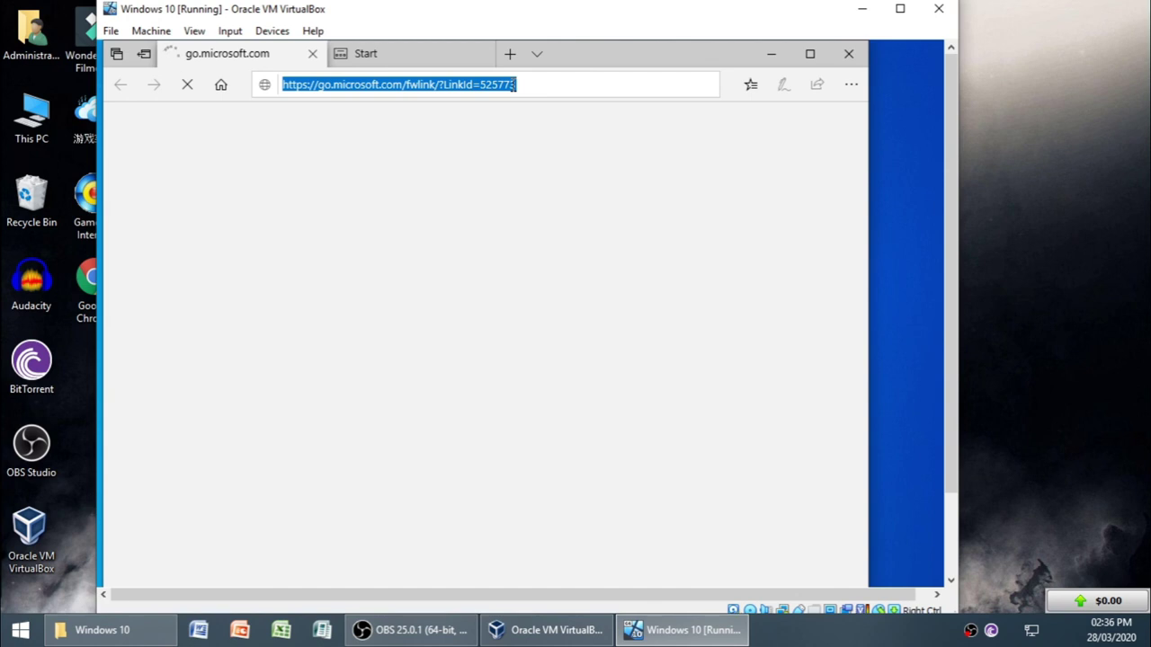
type("goo")
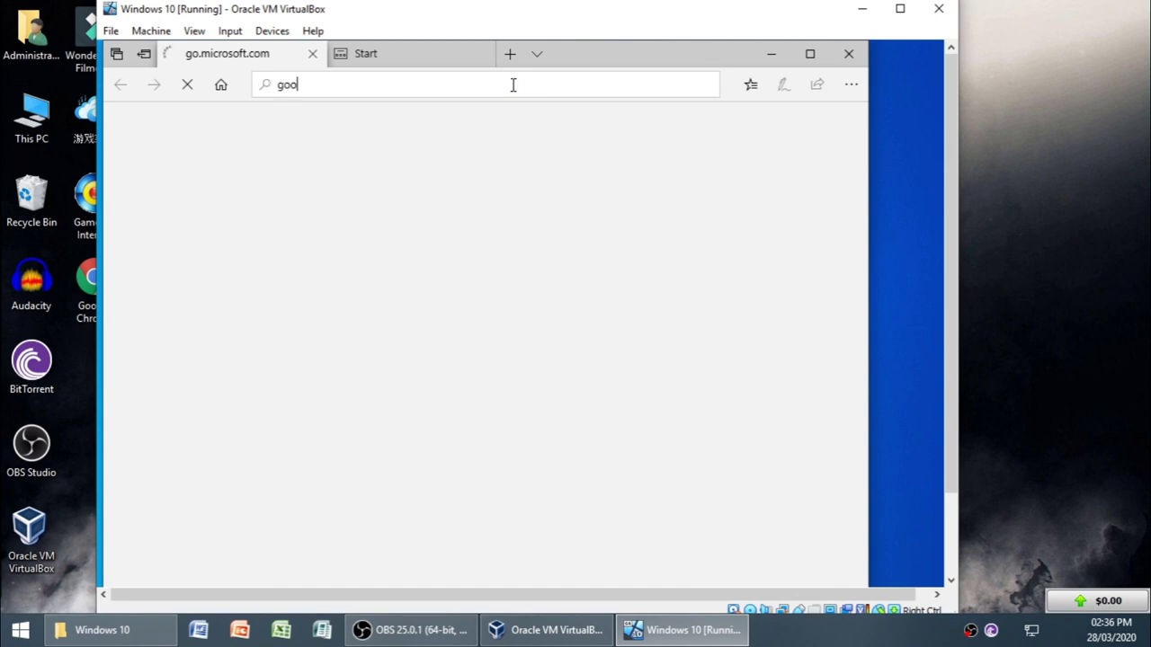
type("gle.com/?gws_rd=ssl")
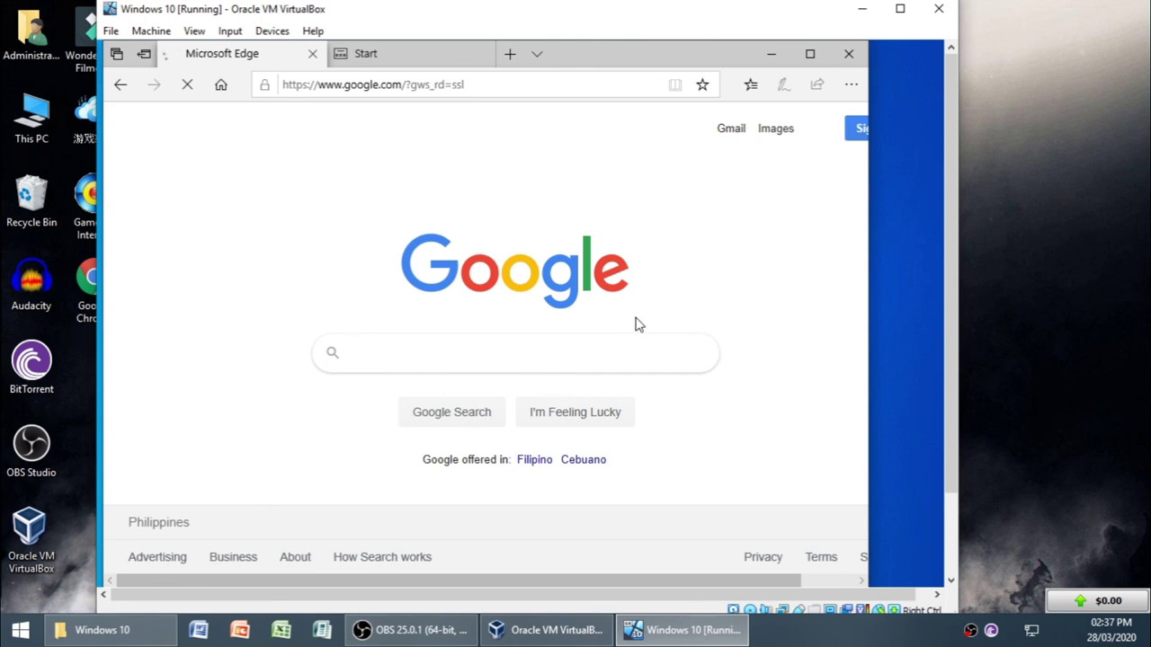
- Try the Google search box with the text "orayt", clear it and dismiss the suggestions
type("orayt")
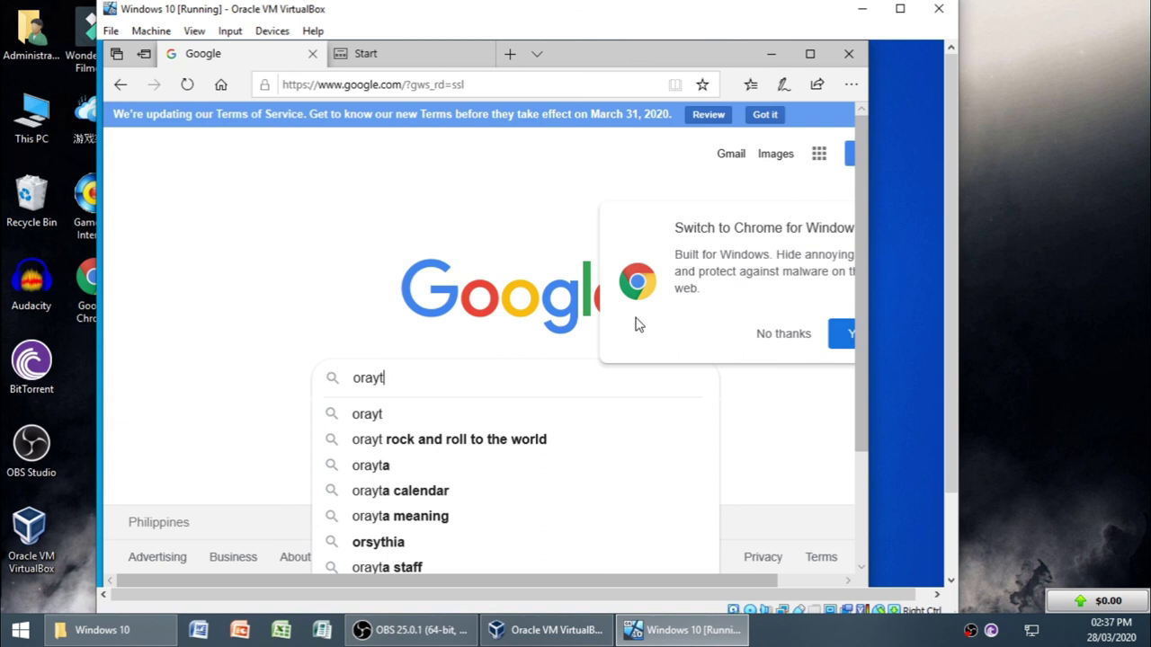
key("BackSpace")
key("BackSpace")
key("BackSpace")
key("BackSpace")
key("BackSpace")
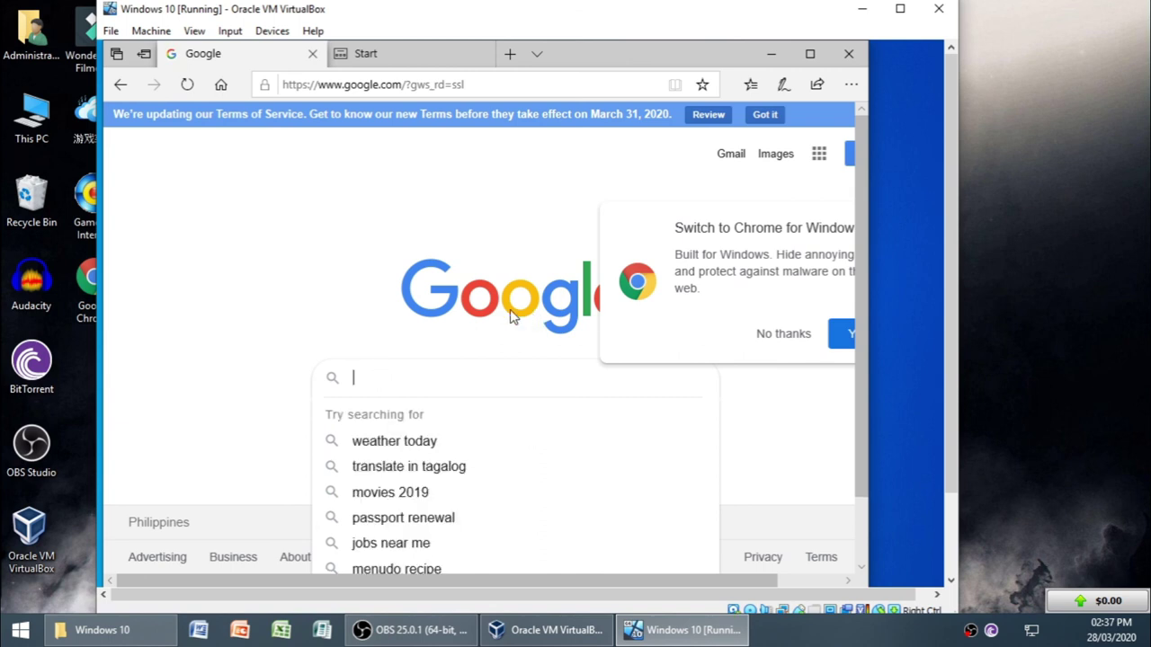
left_click(730, 417)
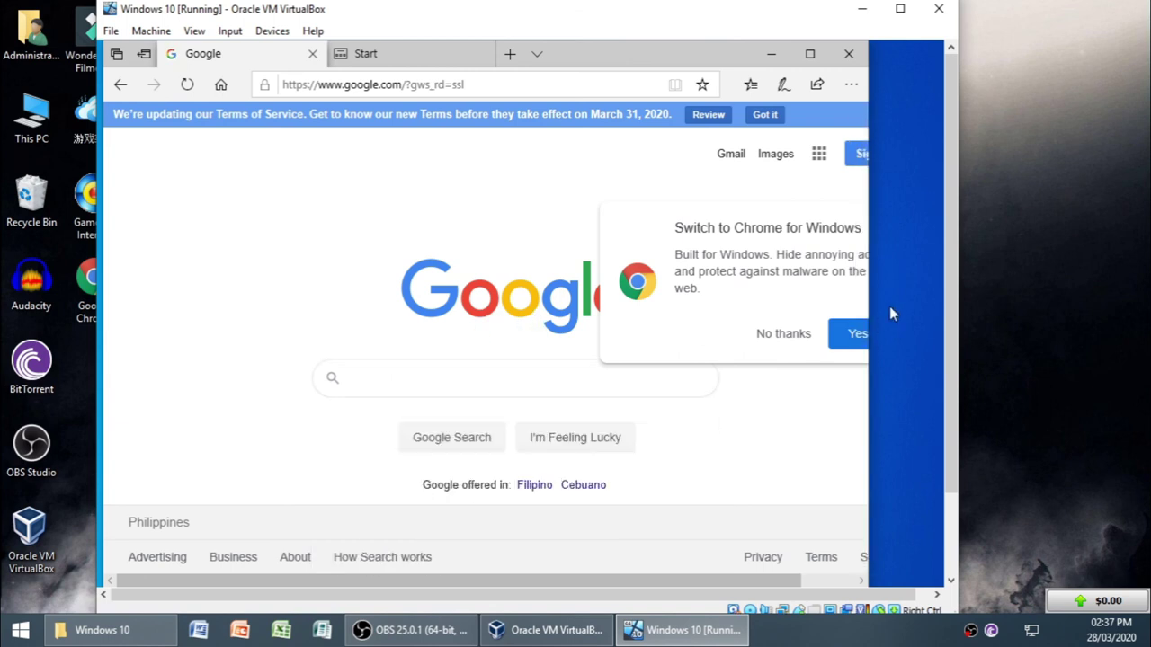
scroll(946, 366, "down", 2)
scroll(945, 380, "up", 2)
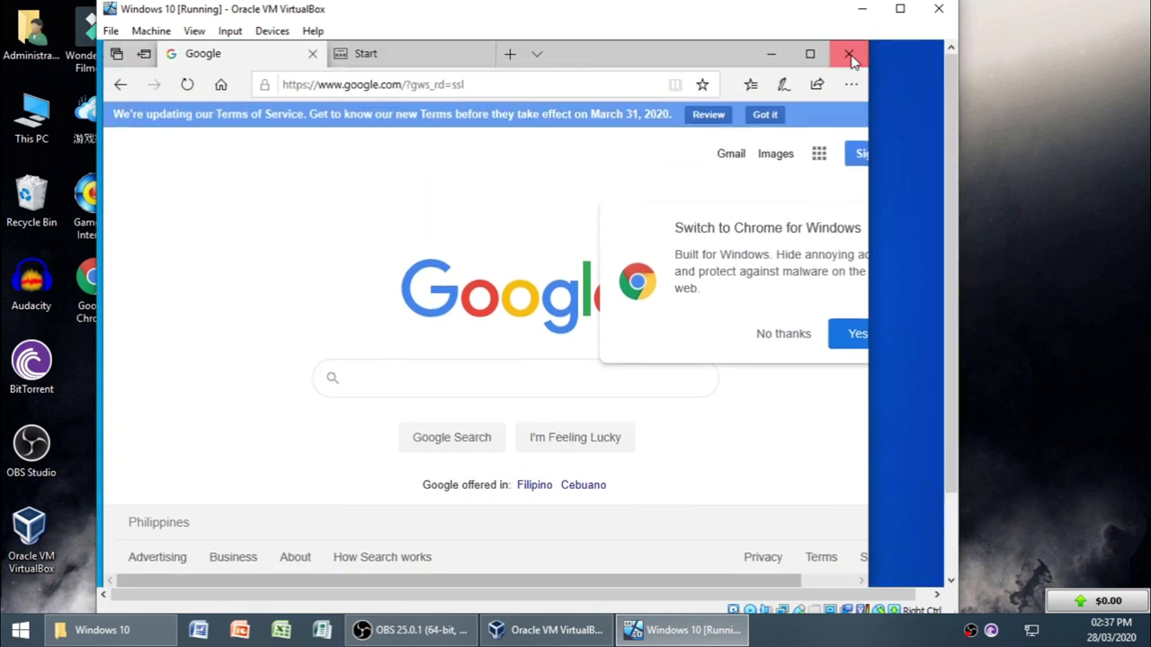
- Close Microsoft Edge with all its tabs and refresh the virtual machine's desktop
left_click(850, 56)
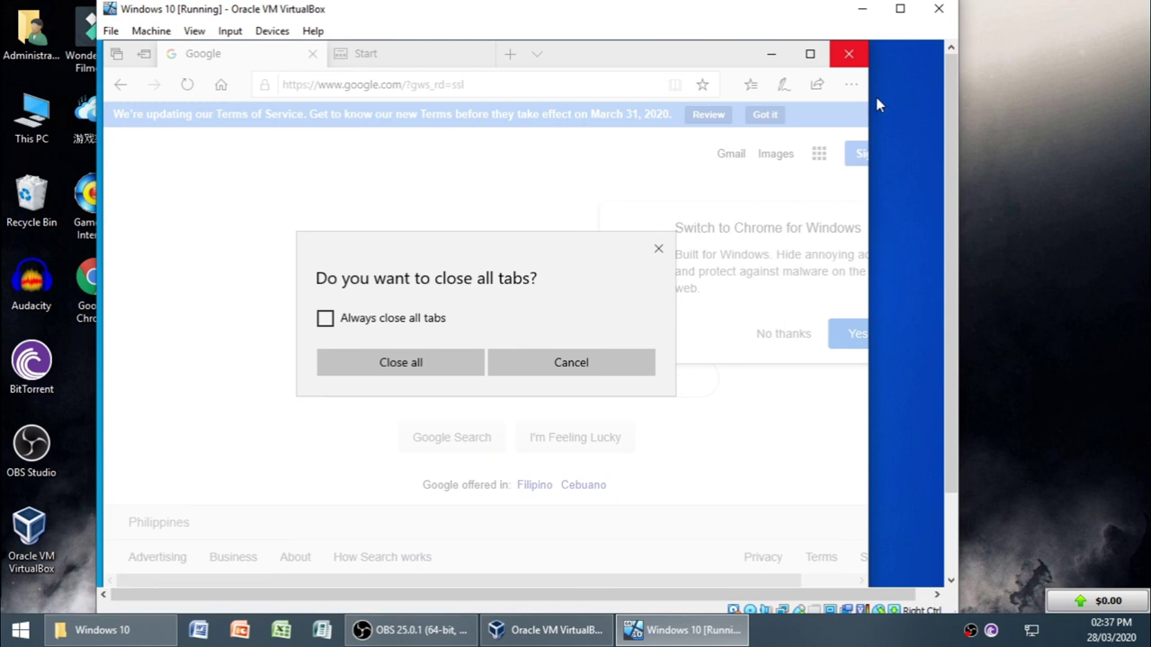
left_click(419, 363)
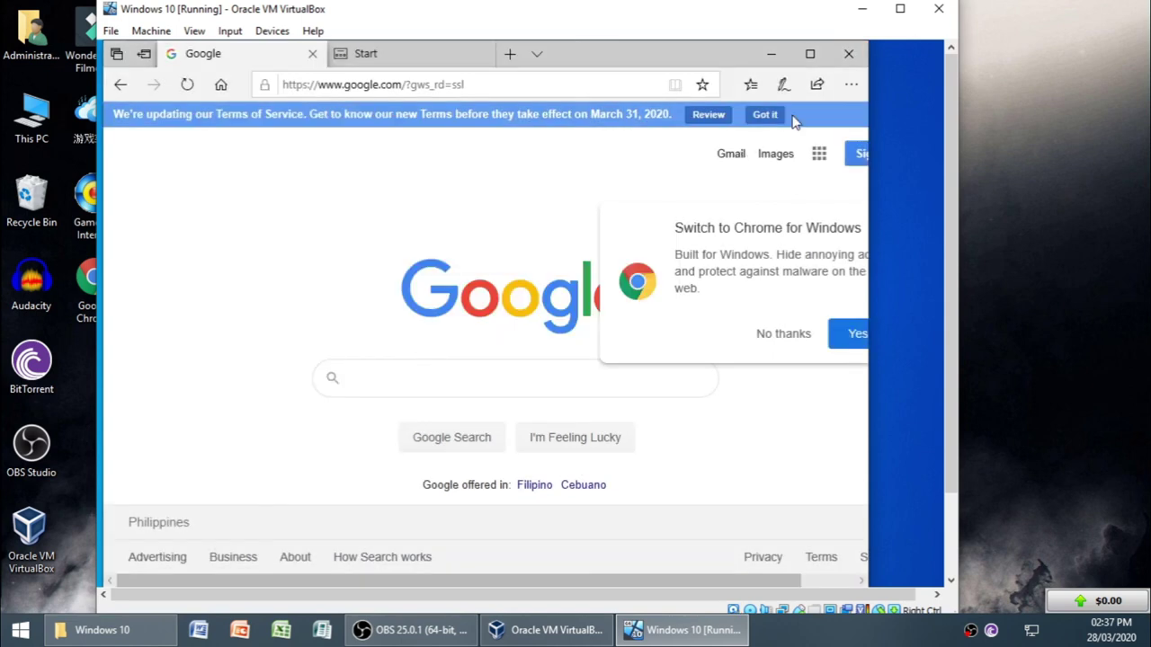
left_click(850, 56)
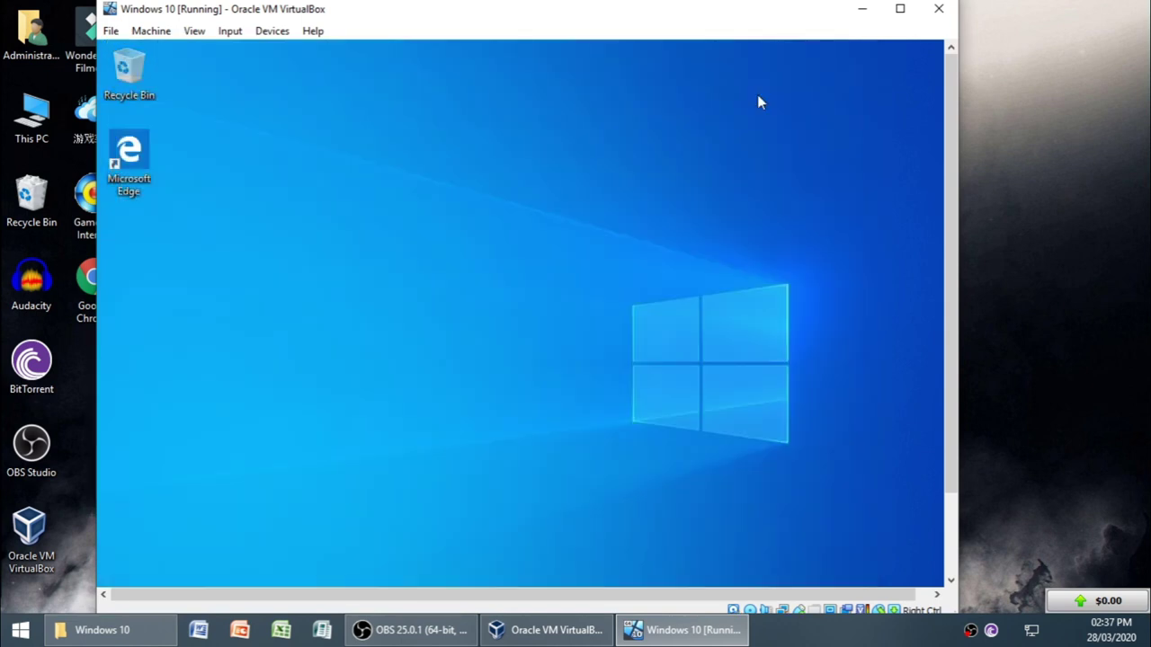
right_click(511, 170)
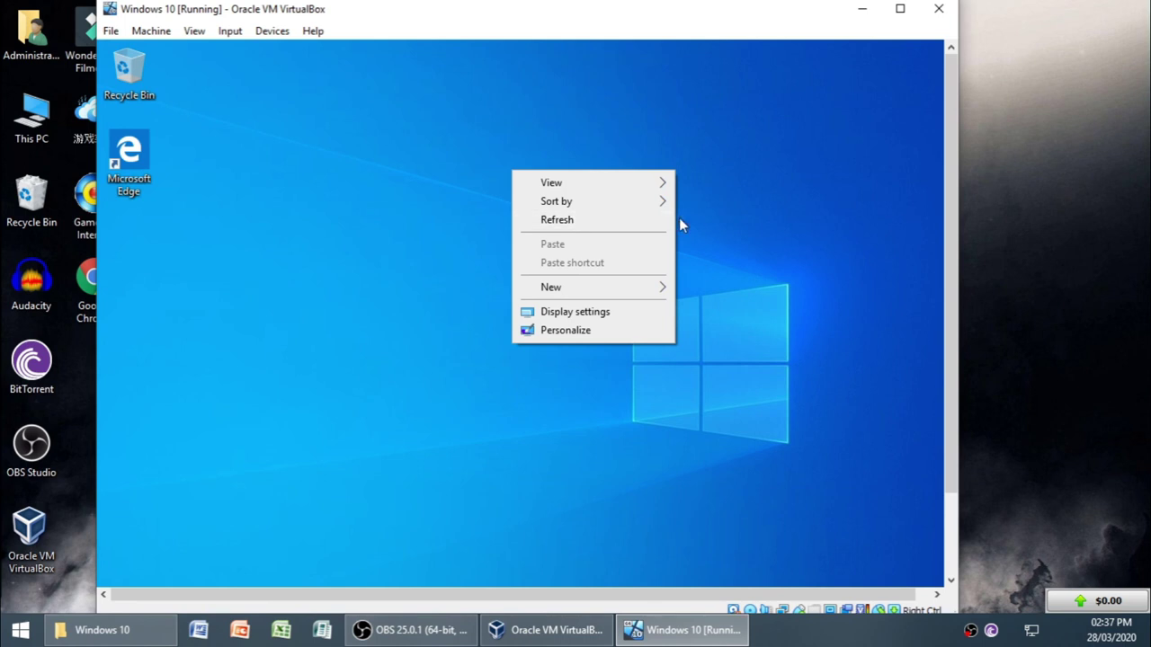
left_click(594, 221)
scroll(942, 380, "down", 3)
mouse_move(956, 335)
left_mouse_down()
mouse_move(955, 315)
mouse_move(956, 336)
left_mouse_up()
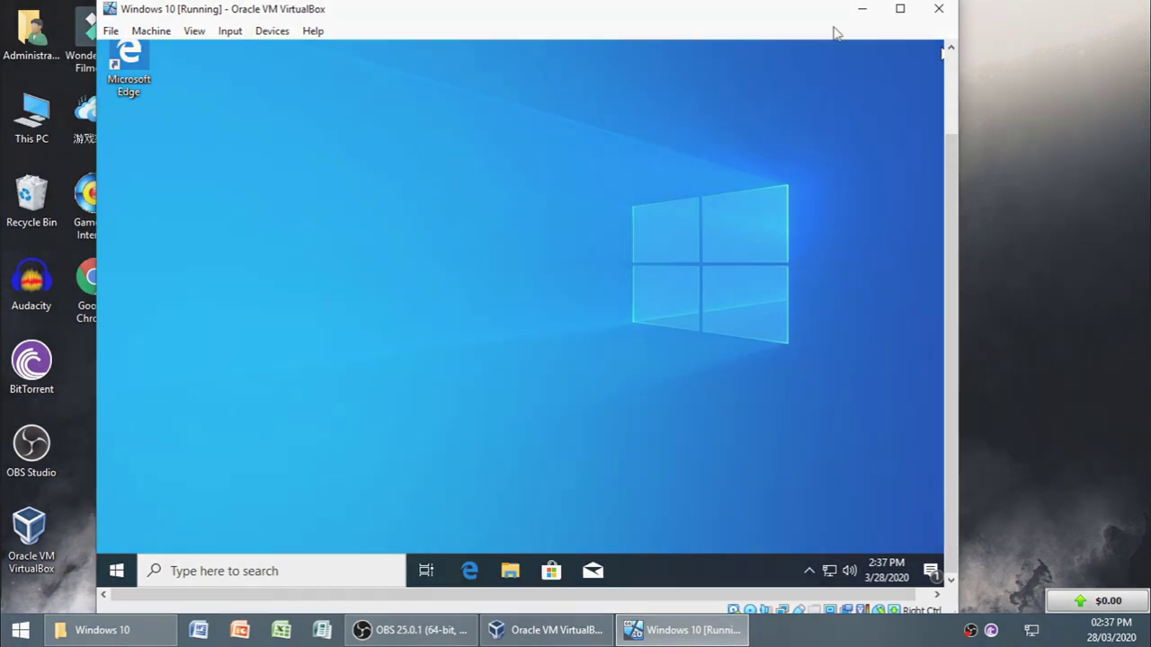
- Close the Windows 10 virtual machine by sending it the shutdown signal
left_click(943, 20)
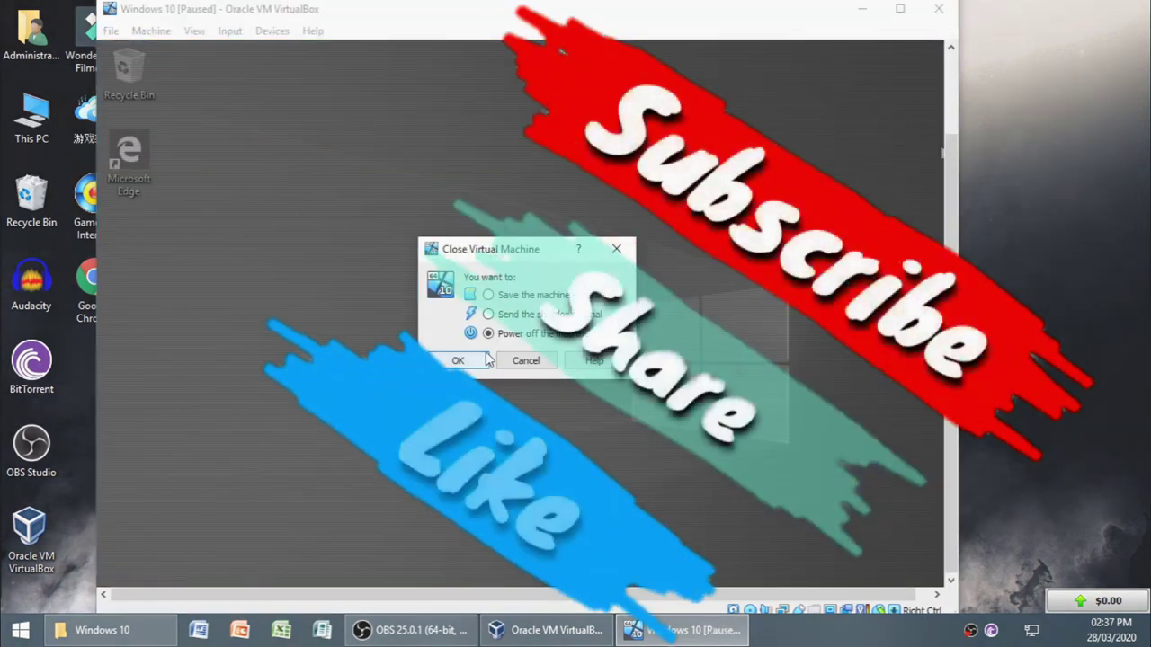
left_click(500, 317)
left_click(457, 360)
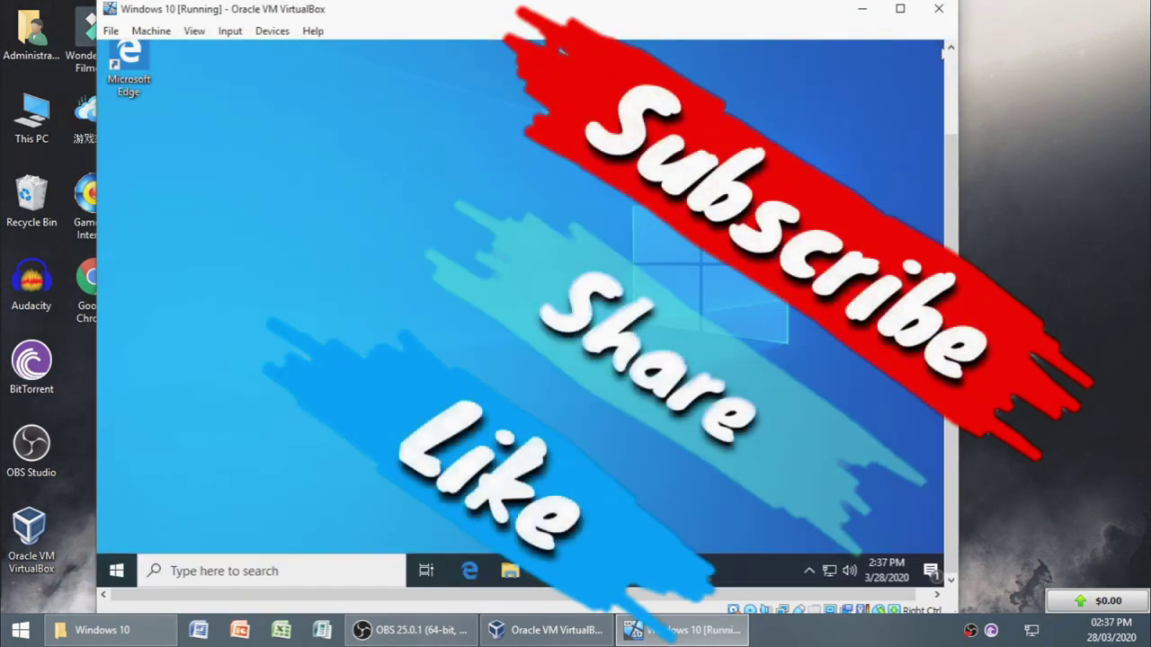
left_click(931, 7)
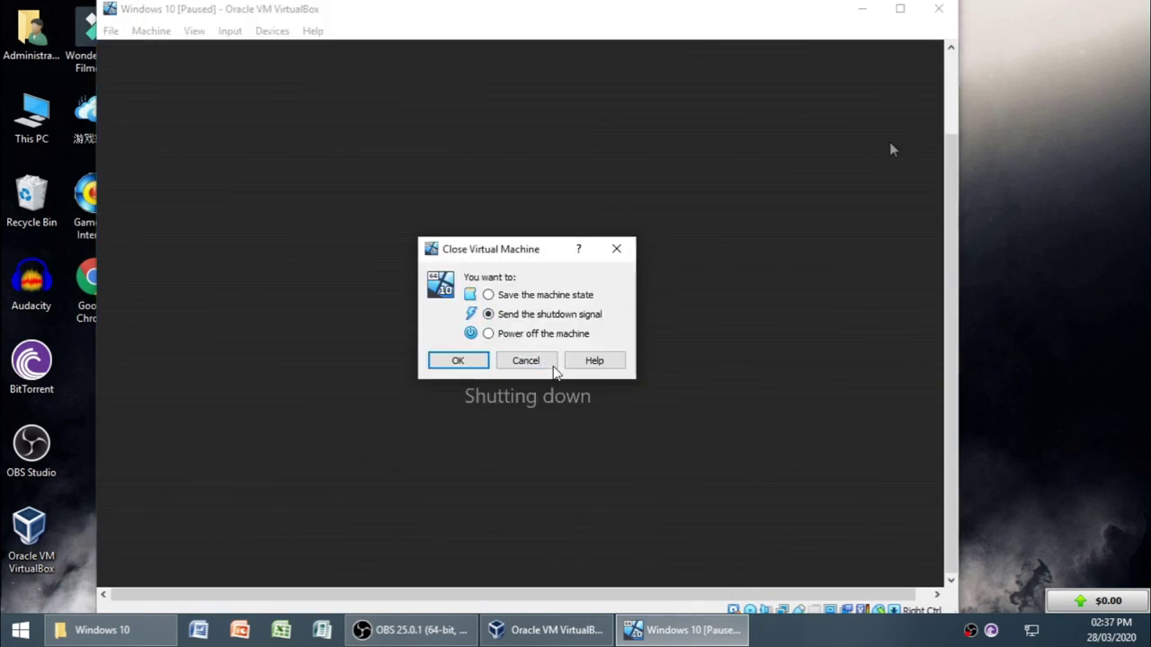
left_click(617, 249)
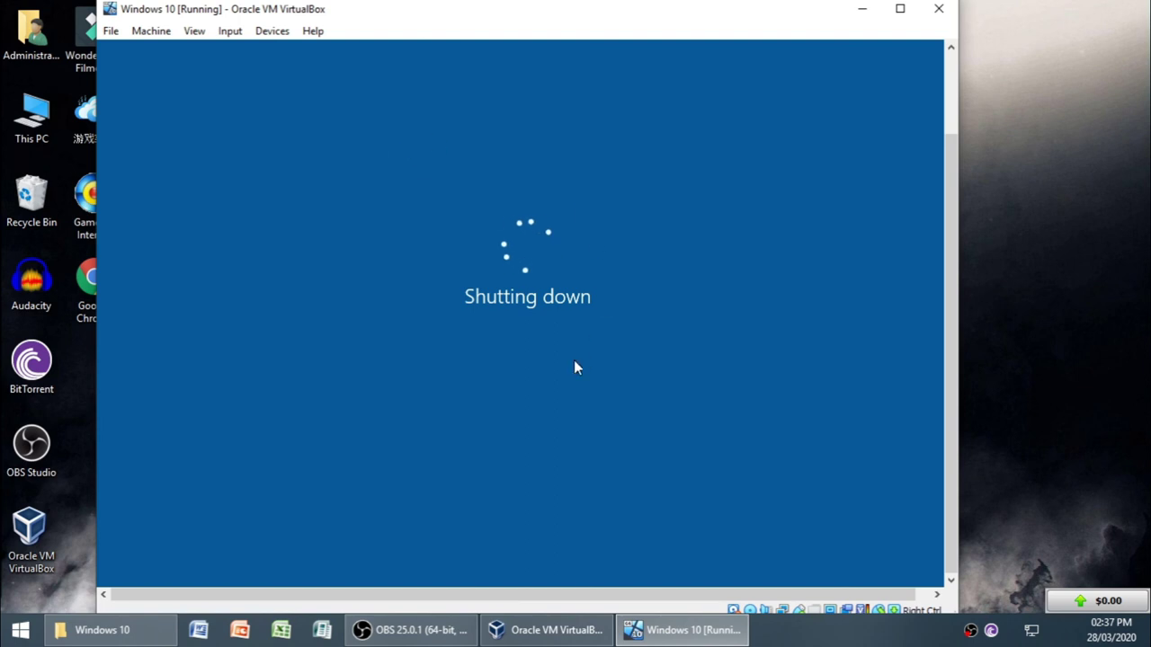